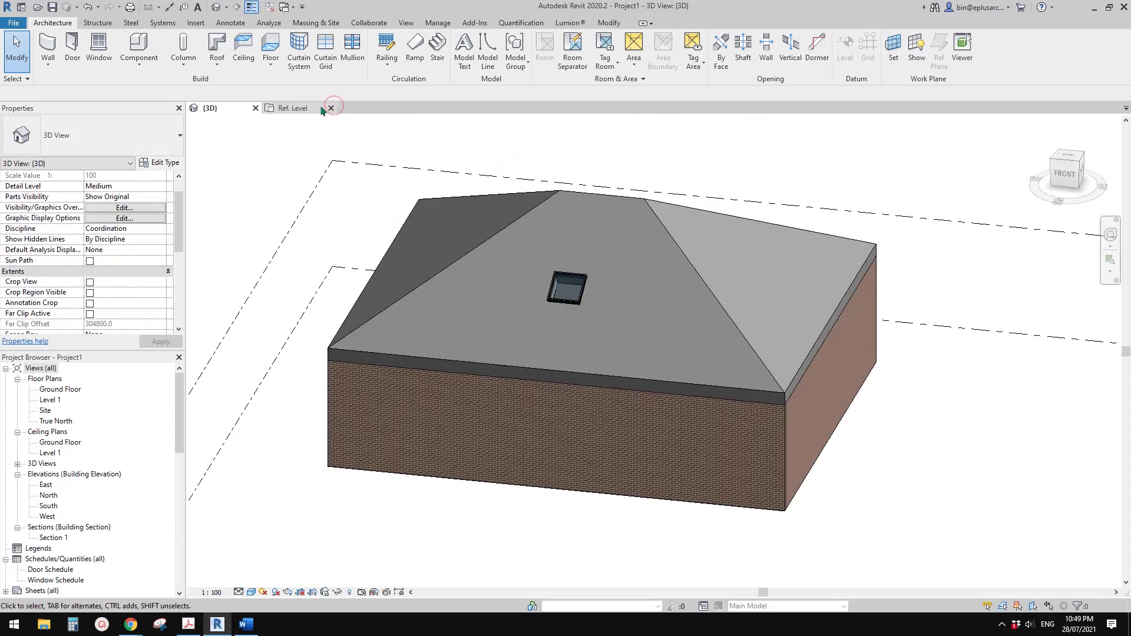
Close the Ref. Level view and the project's 3D view without saving
click(331, 108)
click(588, 312)
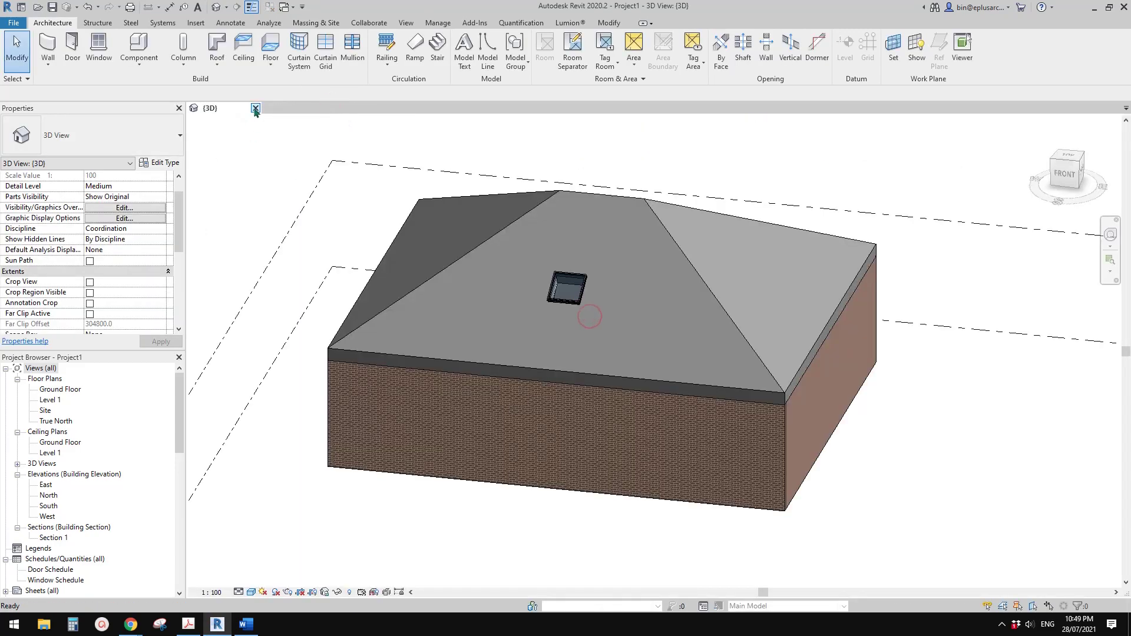
click(255, 108)
click(589, 313)
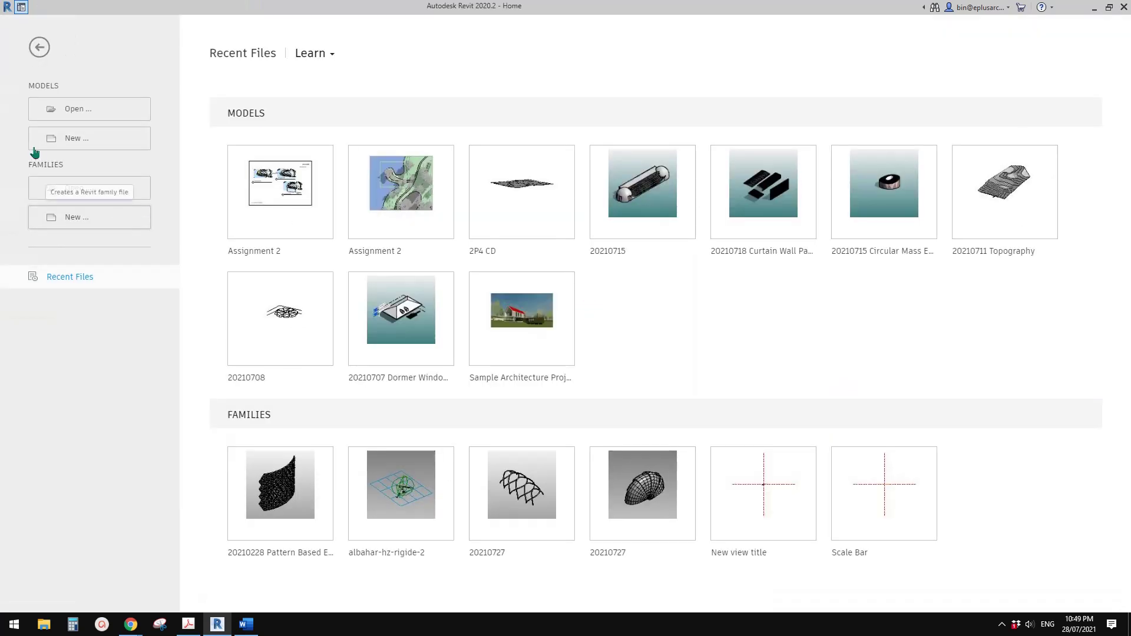
Create a new project from a selected project template
click(76, 138)
click(467, 169)
click(419, 192)
click(441, 171)
click(407, 195)
click(449, 233)
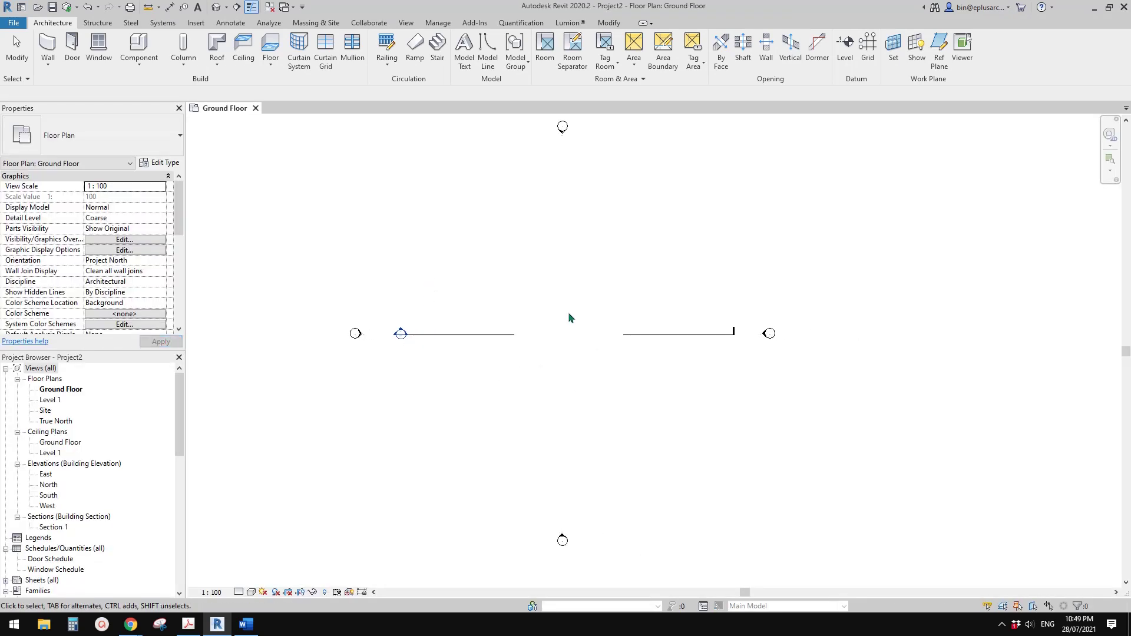
Draw a closed rectangle of Double brick - 270 walls, about 9230 by 5530 mm, on the Ground Floor plan
scroll(568, 312, up, 1)
key(w)
key(a)
click(495, 252)
click(598, 315)
scroll(501, 178, up, 2)
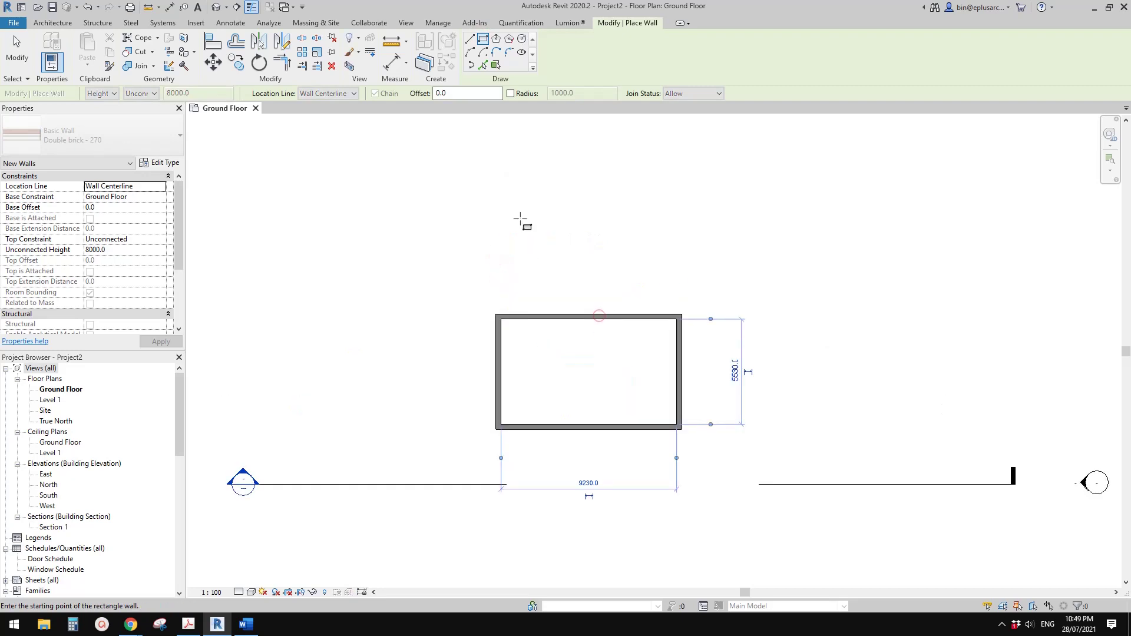
Create a Generic - 400mm footprint roof on Level 1 from all four walls with no overhang, and attach the walls to it
click(46, 23)
click(221, 46)
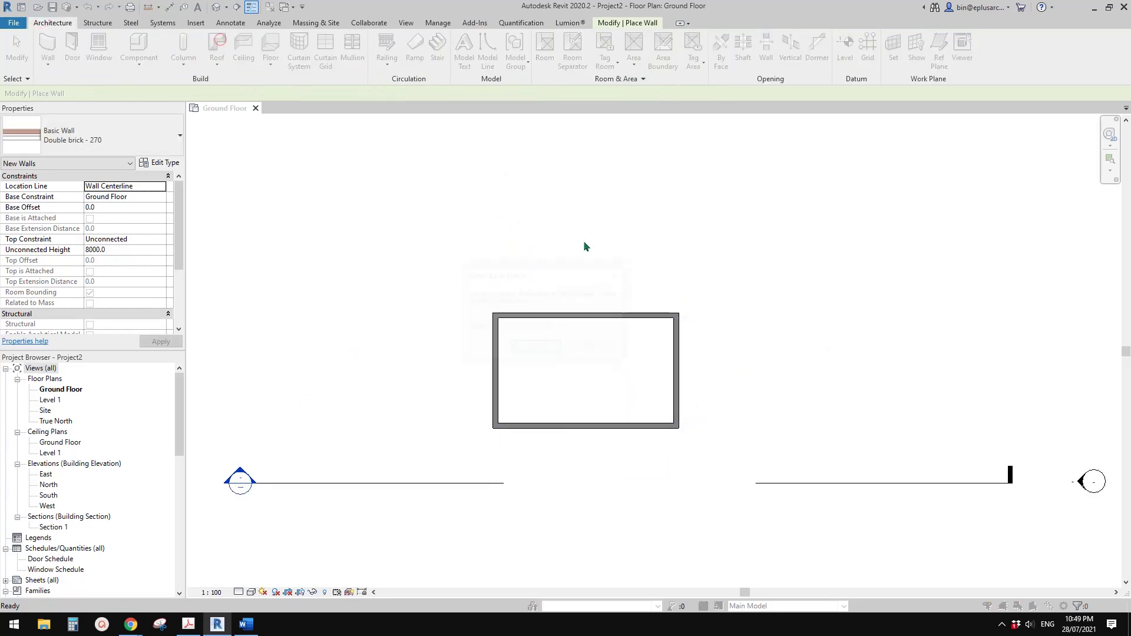
click(539, 348)
click(603, 318)
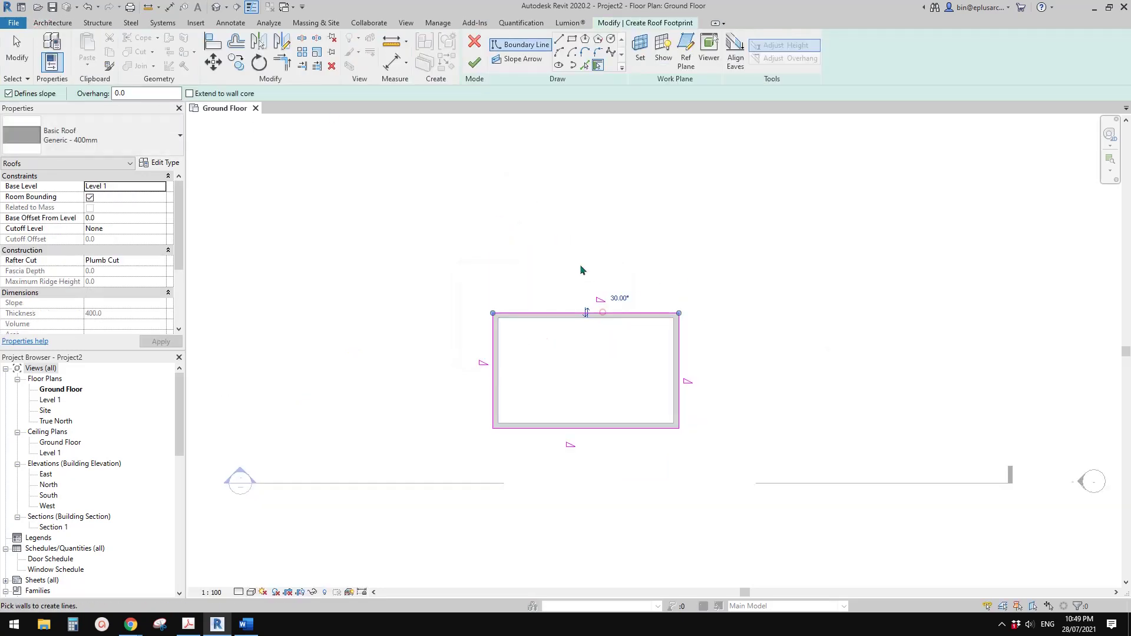
click(475, 62)
click(598, 313)
key(Escape)
Open the default 3D view and show the building from above with the hipped roof in full view
click(223, 7)
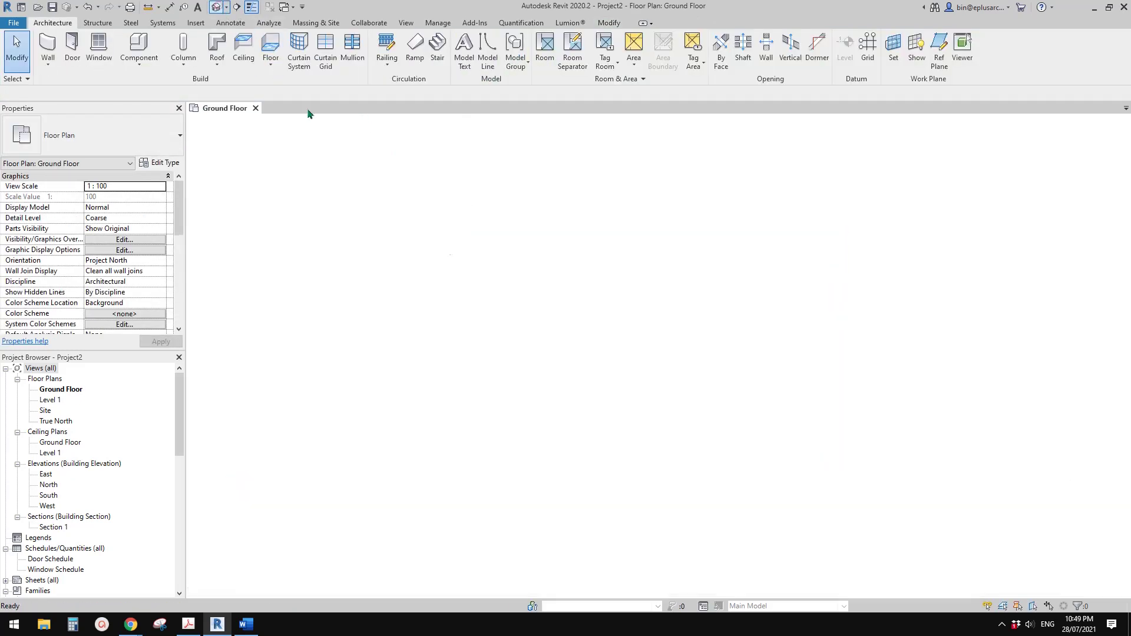
click(646, 299)
shift+middle_drag(647, 299, 632, 382)
scroll(616, 363, down, 2)
key(Escape)
click(535, 421)
shift+middle_drag(611, 434, 631, 414)
key(Escape)
scroll(551, 362, up, 2)
middle_drag(524, 369, 578, 393)
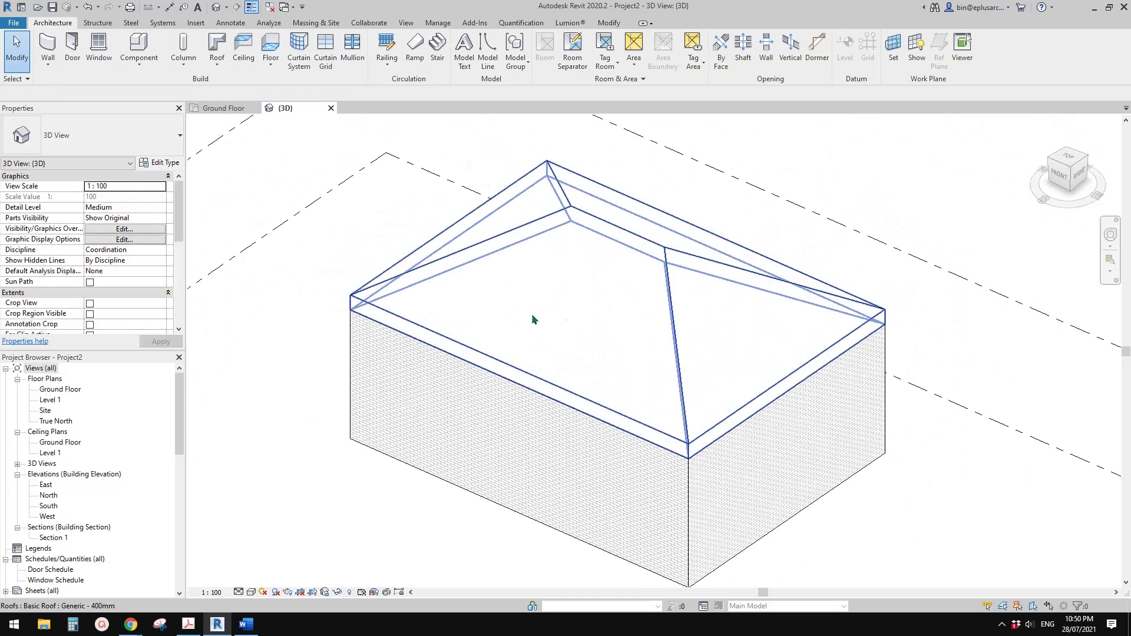
middle_drag(509, 286, 508, 295)
middle_drag(629, 244, 605, 234)
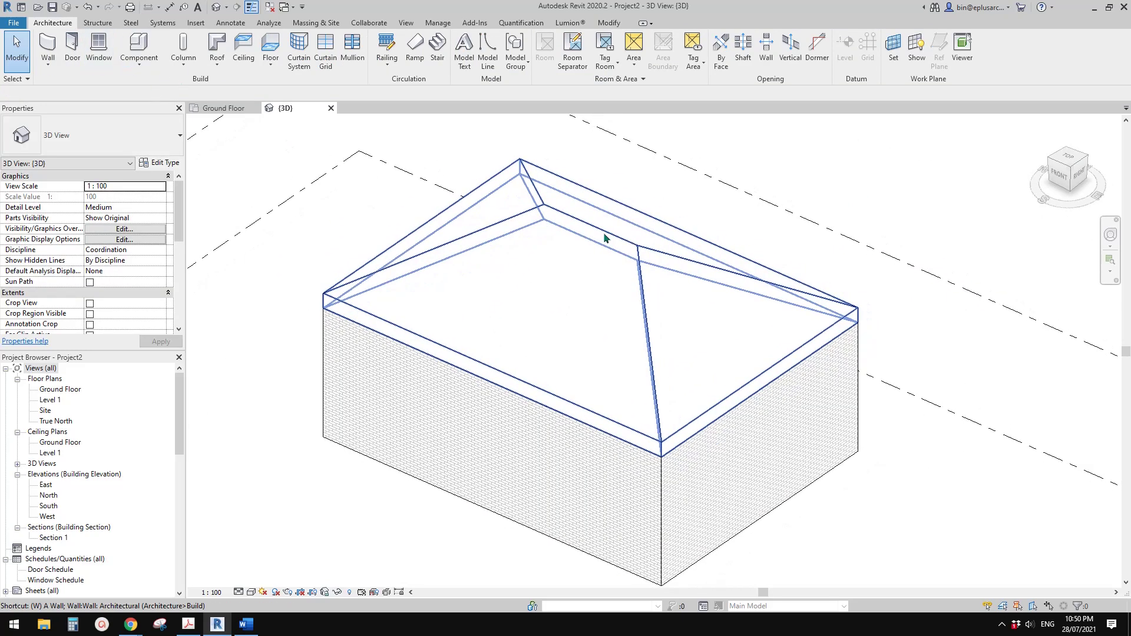
Start the Window tool and load the Skylight.rfa family from the Windows library folder
key(w)
key(n)
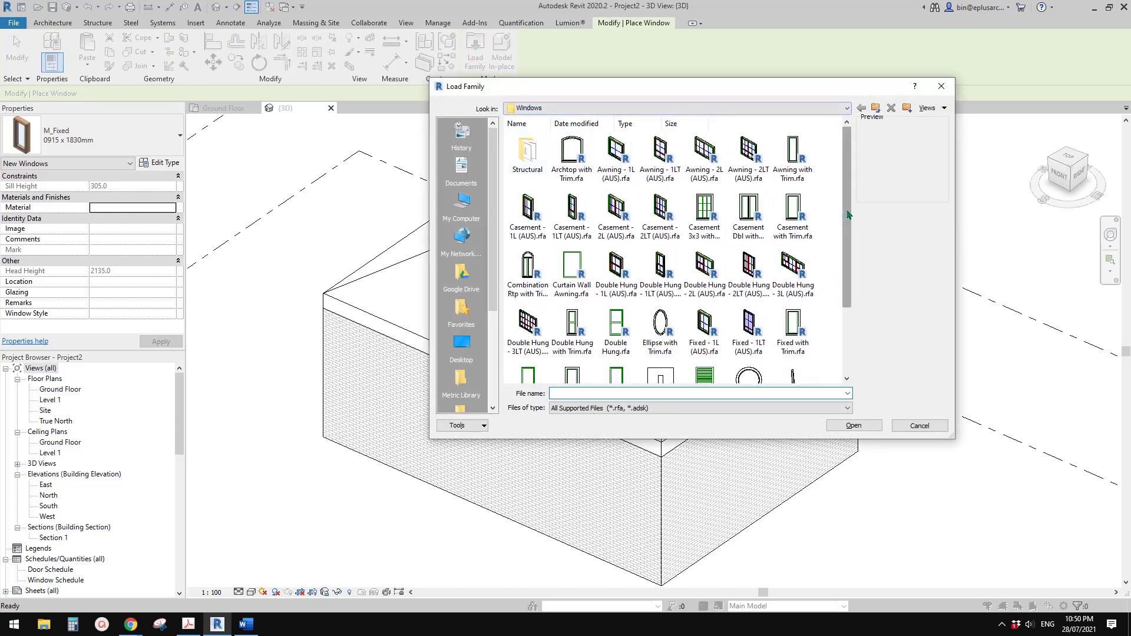
drag(848, 233, 848, 301)
click(573, 351)
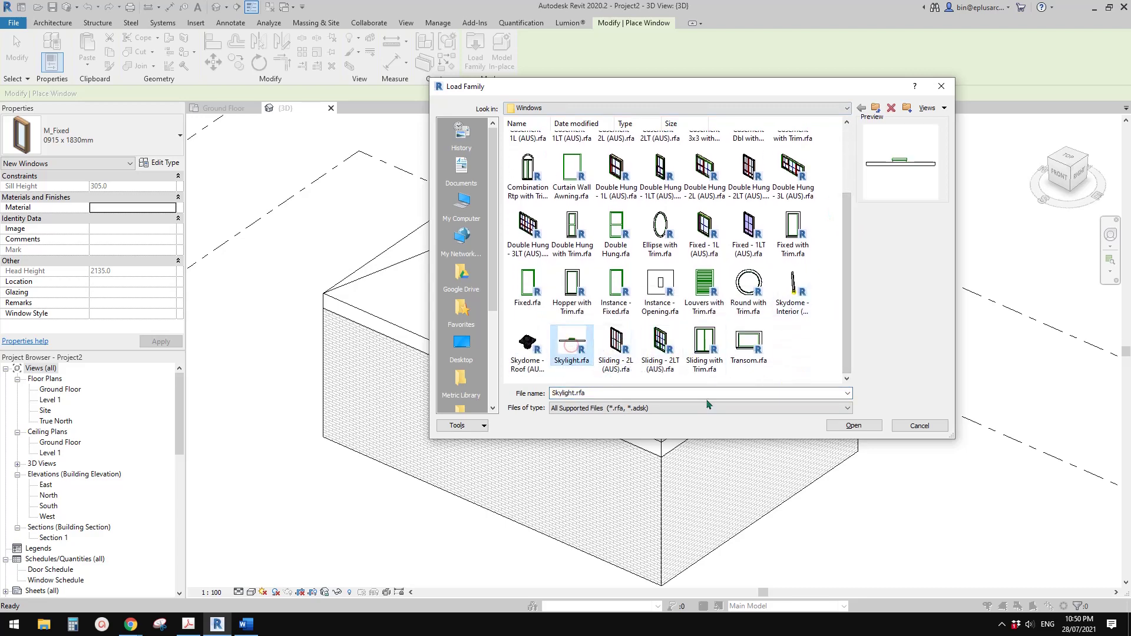
click(854, 425)
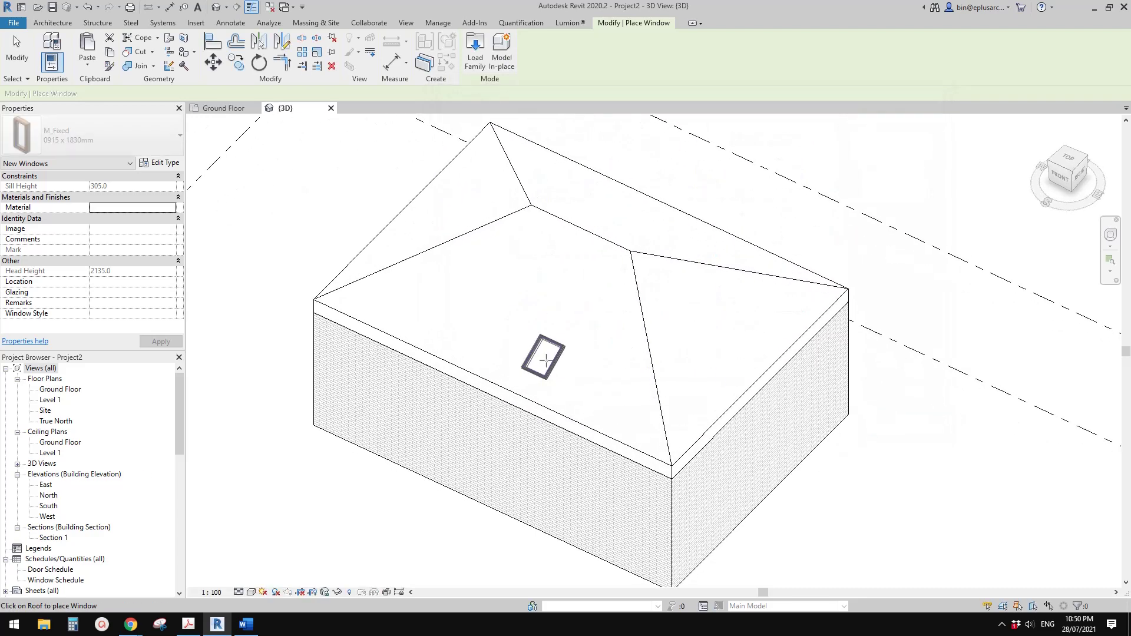
Place two 1180 x 1170mm skylights side by side on the long front slope of the roof
click(73, 128)
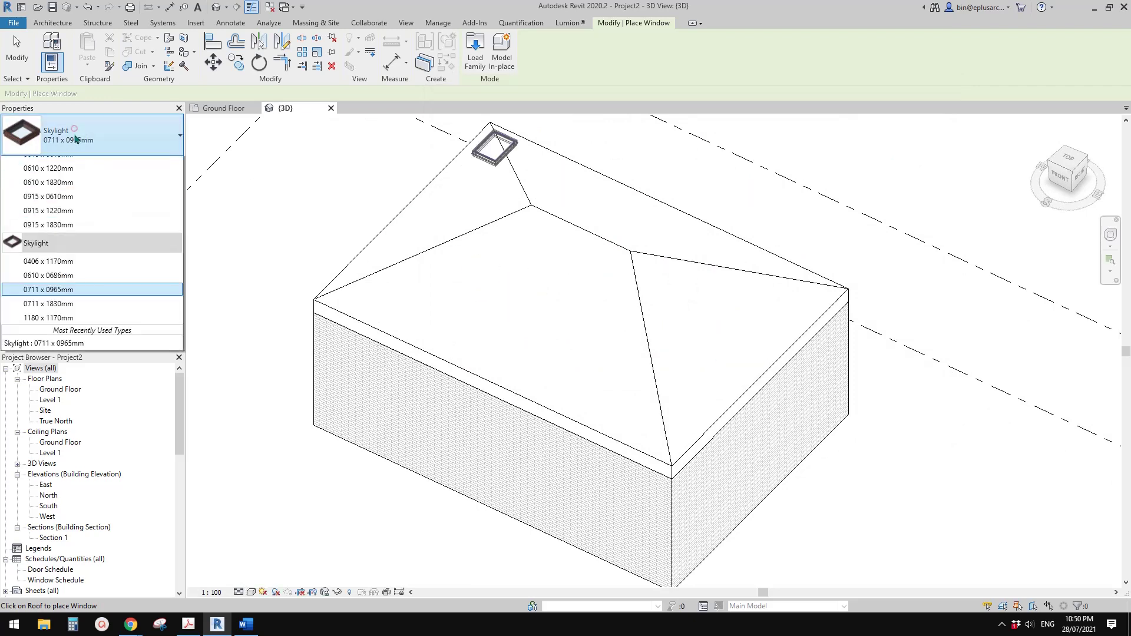
click(71, 406)
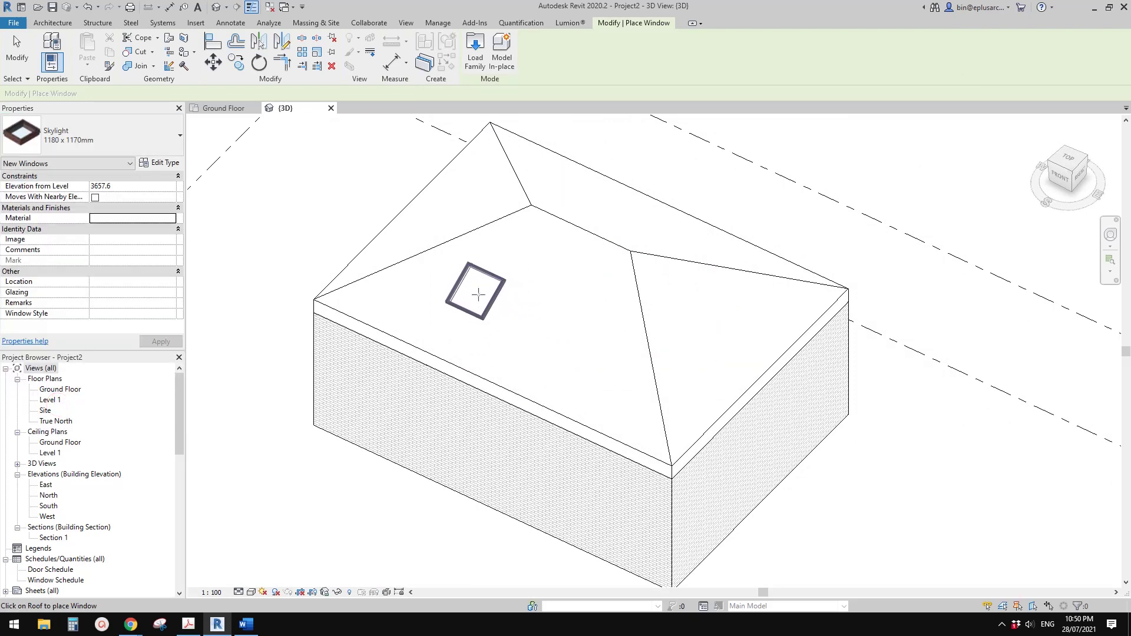
click(464, 285)
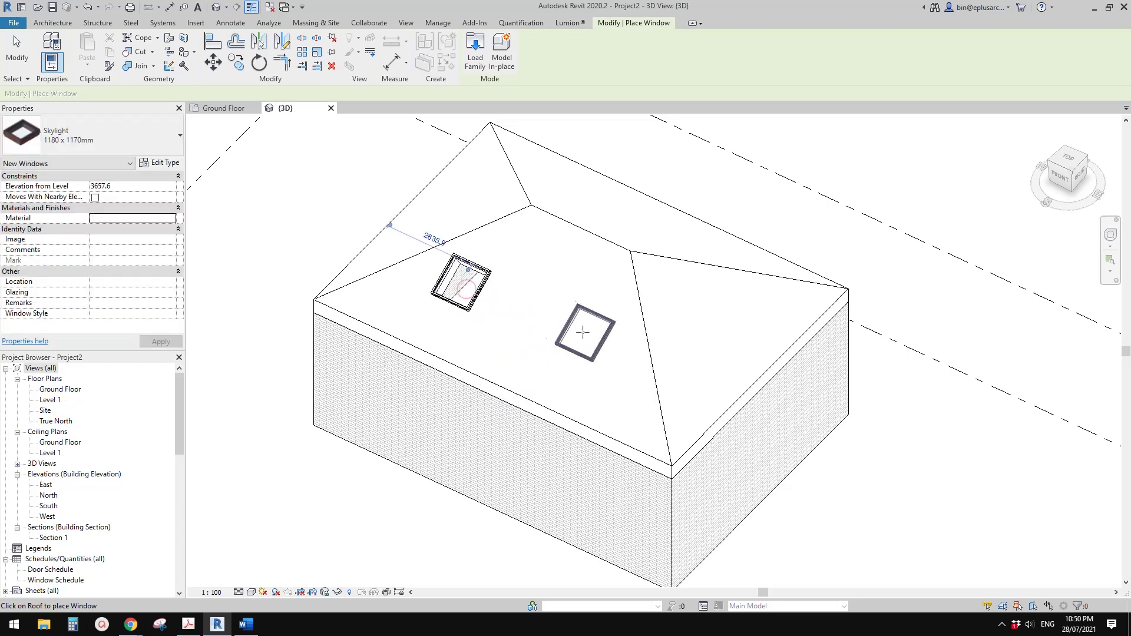
click(567, 327)
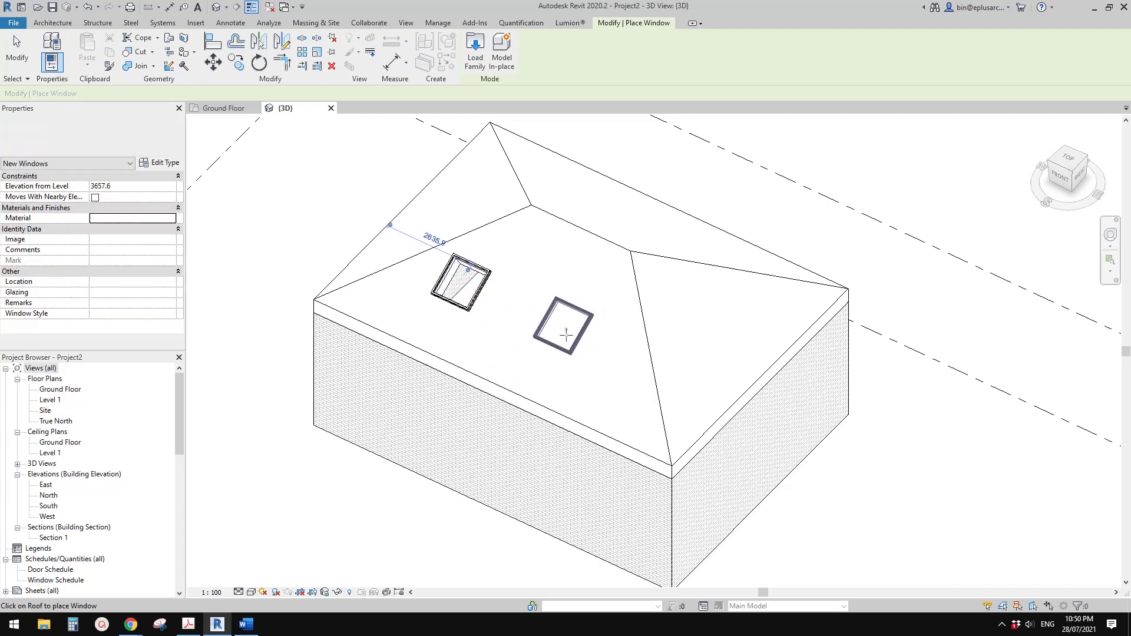
key(Escape)
key(Escape)
Start a Plain compound ceiling sketch on the Ground Floor at 2600 mm offset, picking all four walls as its boundary
shift+middle_drag(560, 333, 598, 528)
shift+middle_drag(595, 471, 581, 324)
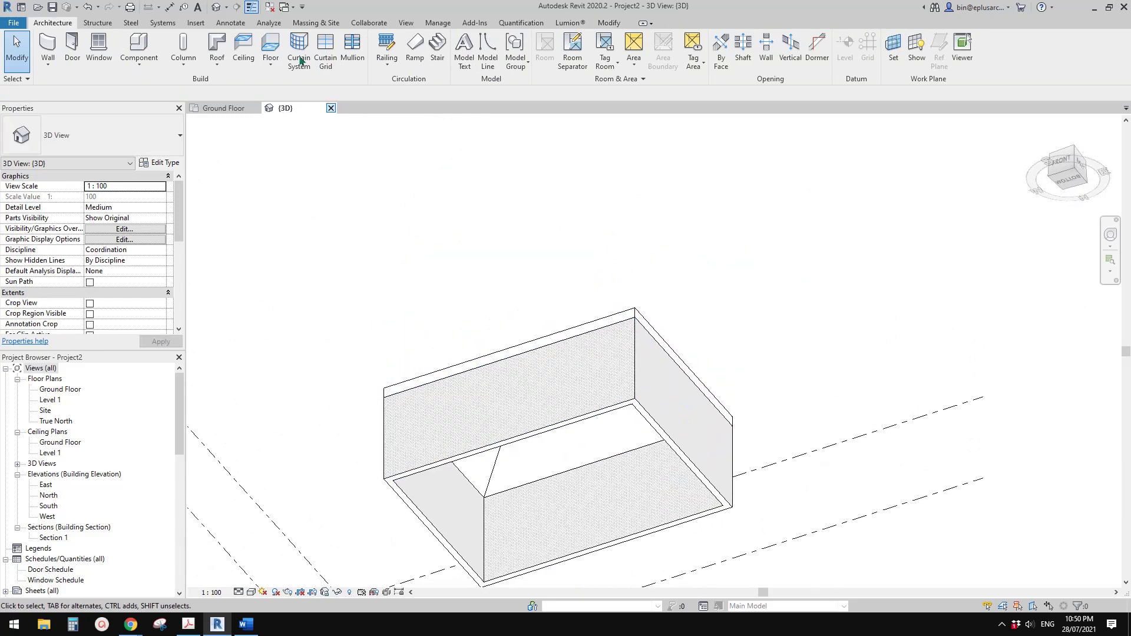
click(243, 53)
click(512, 53)
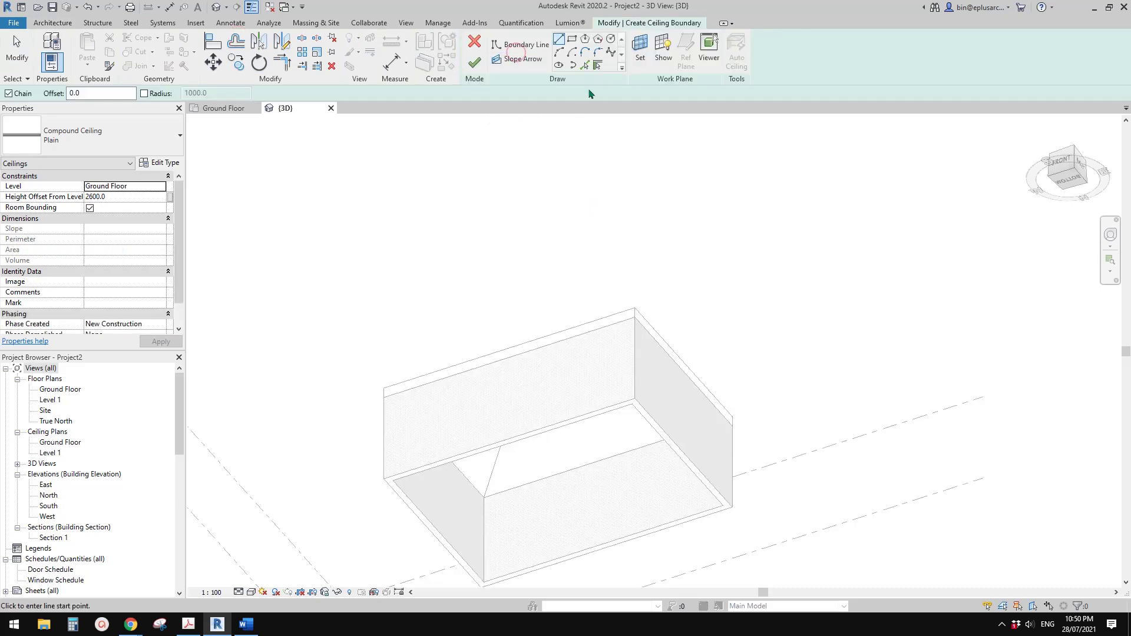
click(597, 65)
key(Tab)
click(677, 412)
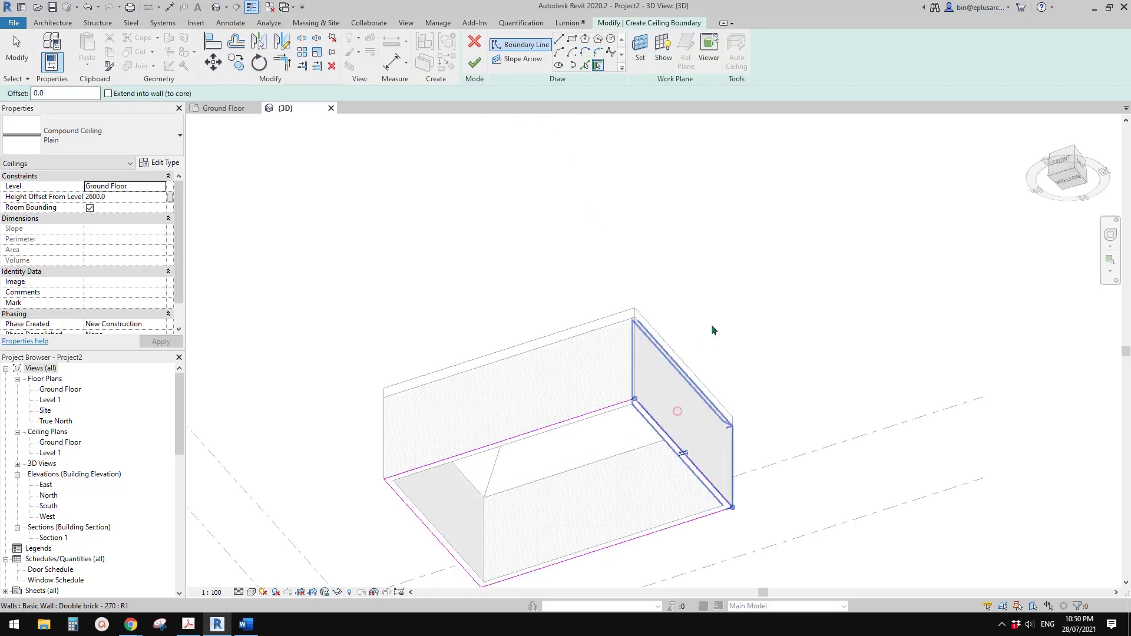
Flip the ceiling boundary to the inner wall faces and finish the ceiling
key(Escape)
click(613, 406)
drag(521, 435, 514, 442)
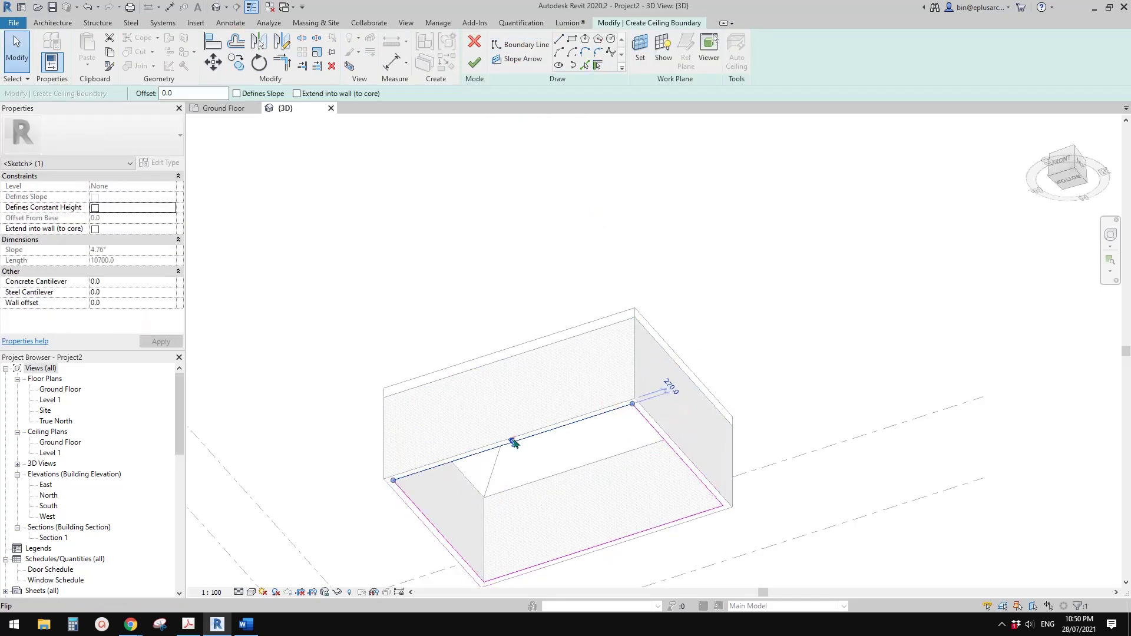
click(305, 311)
click(474, 62)
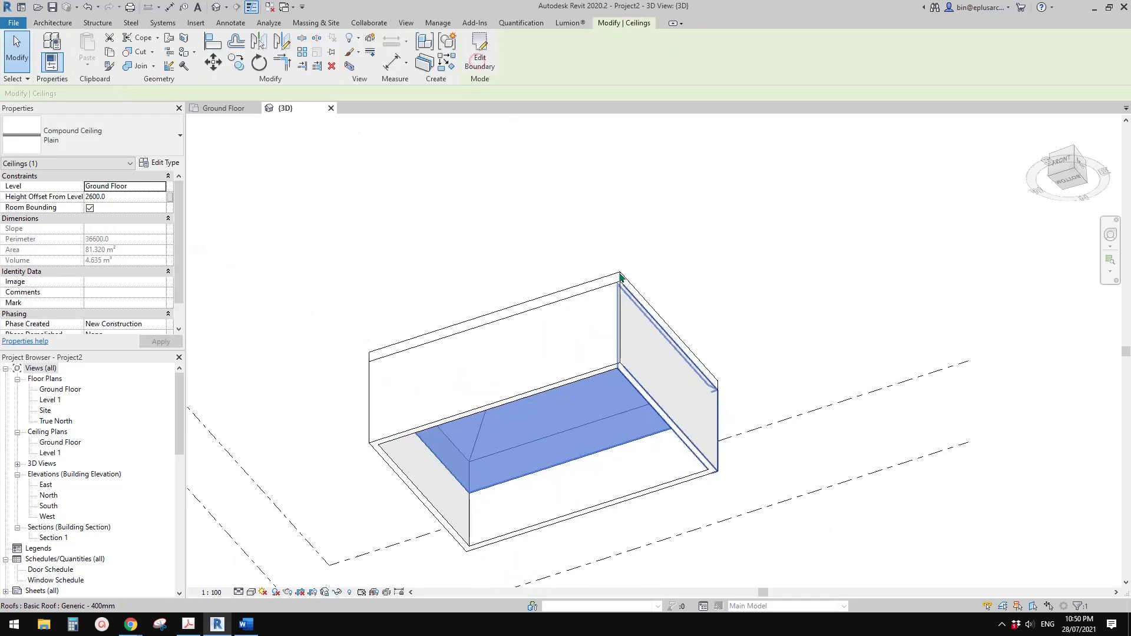
Set the roof's base level to Ground Floor with a base offset of 3000 mm
shift+middle_drag(554, 271, 577, 220)
shift+middle_drag(559, 300, 588, 330)
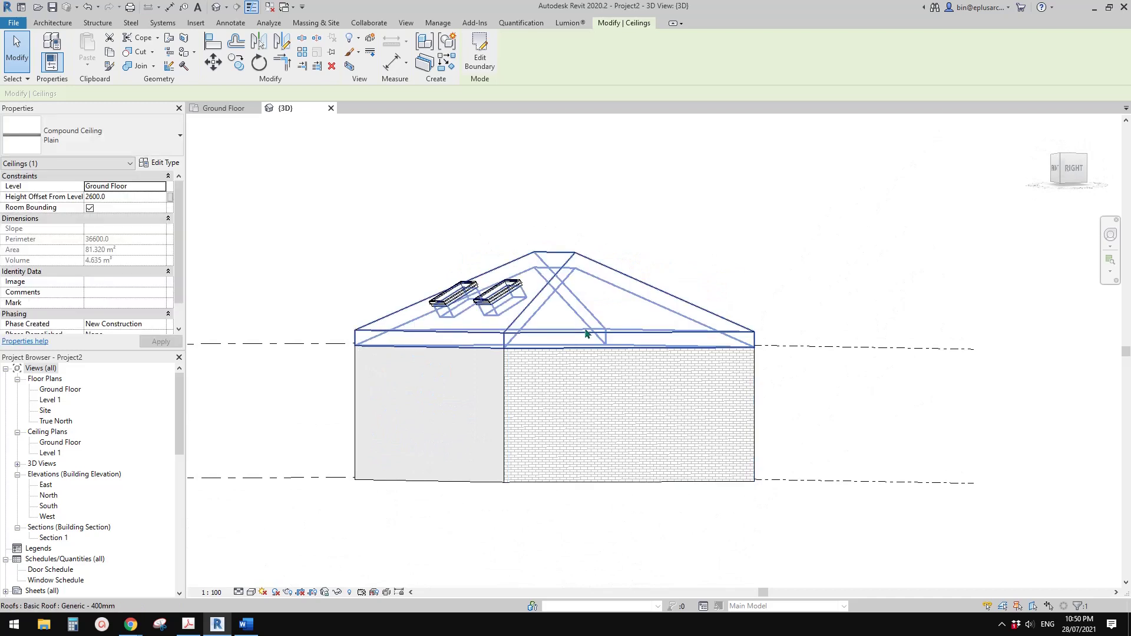
click(418, 335)
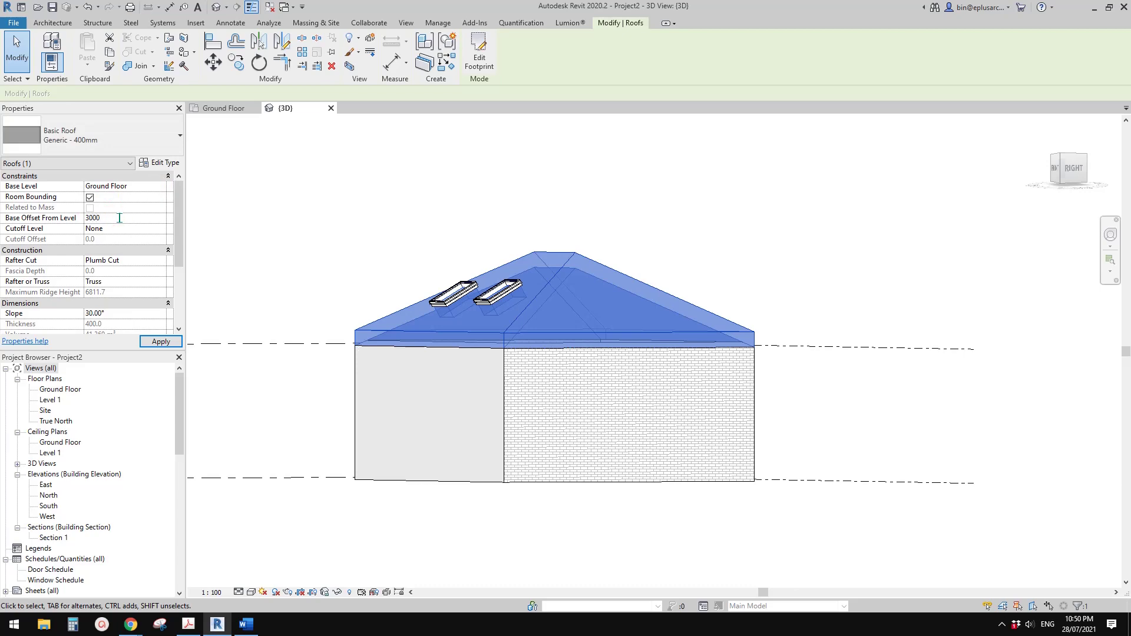
Set the ceiling's height offset from the Ground Floor to 3000 mm
shift+middle_drag(589, 257, 602, 389)
click(602, 388)
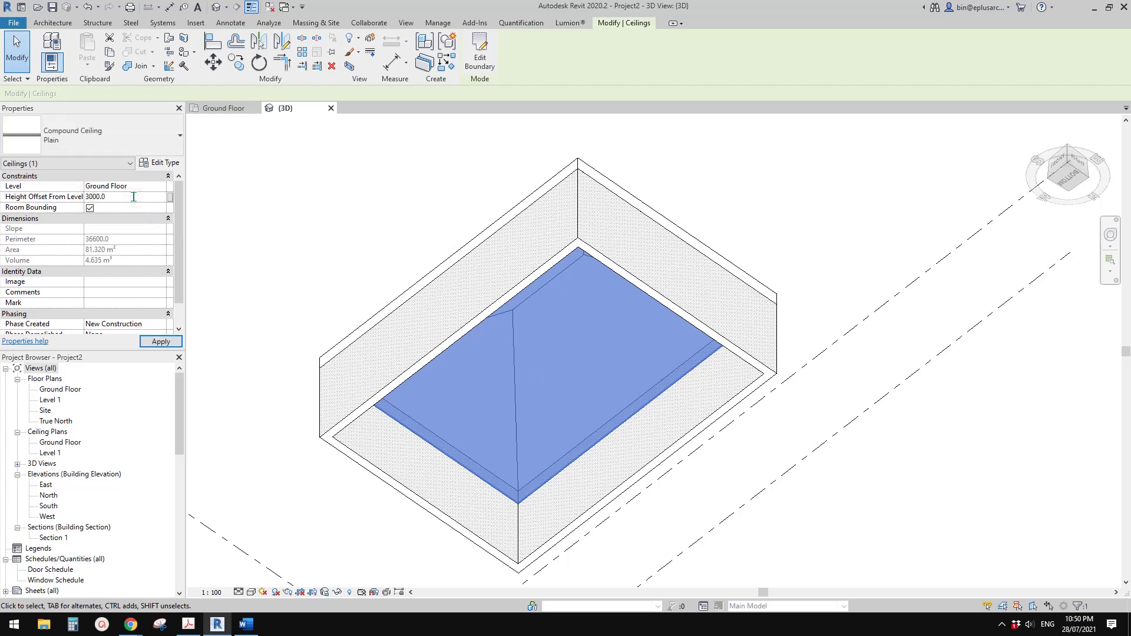
key(Escape)
Apply a selection box from the short end wall and adjust the section box to cut the building through a skylight
shift+middle_drag(424, 302, 587, 457)
click(636, 408)
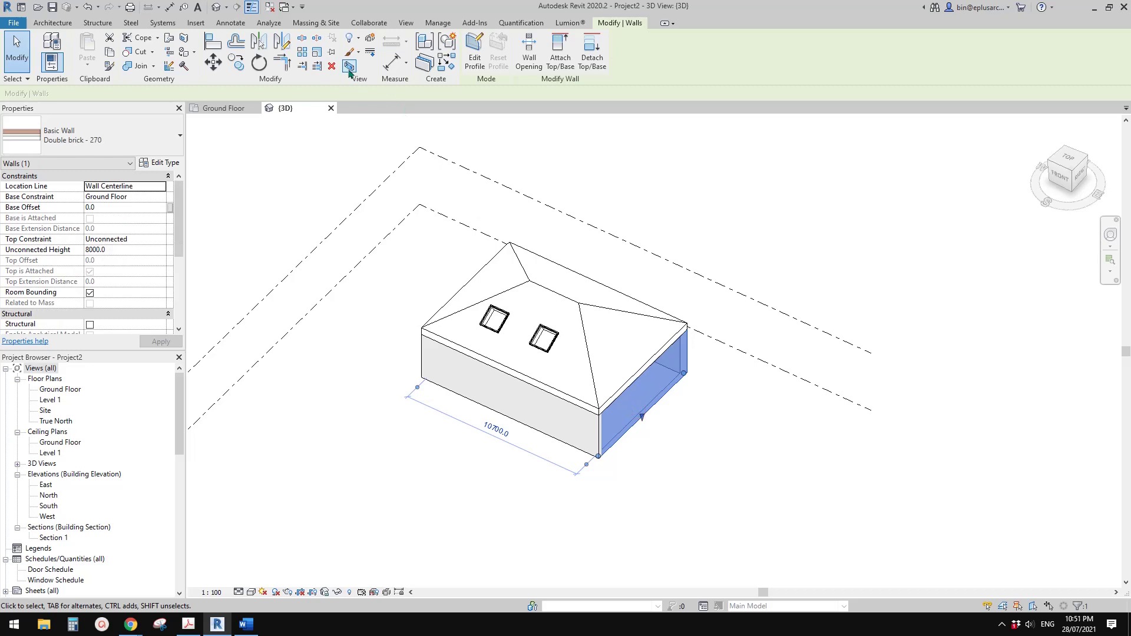
click(349, 66)
key(Escape)
click(711, 277)
shift+middle_drag(678, 316, 761, 278)
scroll(695, 356, up, 2)
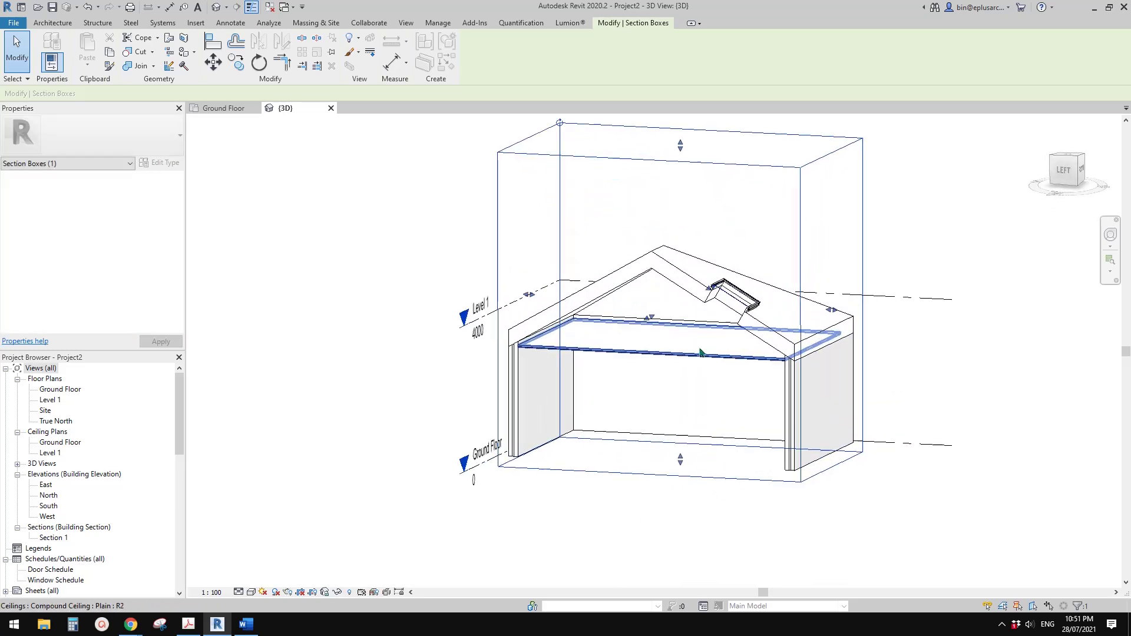
Display the cut building in the Shaded style and examine the space between the skylight and the ceiling
key(Escape)
key(s)
key(d)
shift+middle_drag(825, 416, 808, 392)
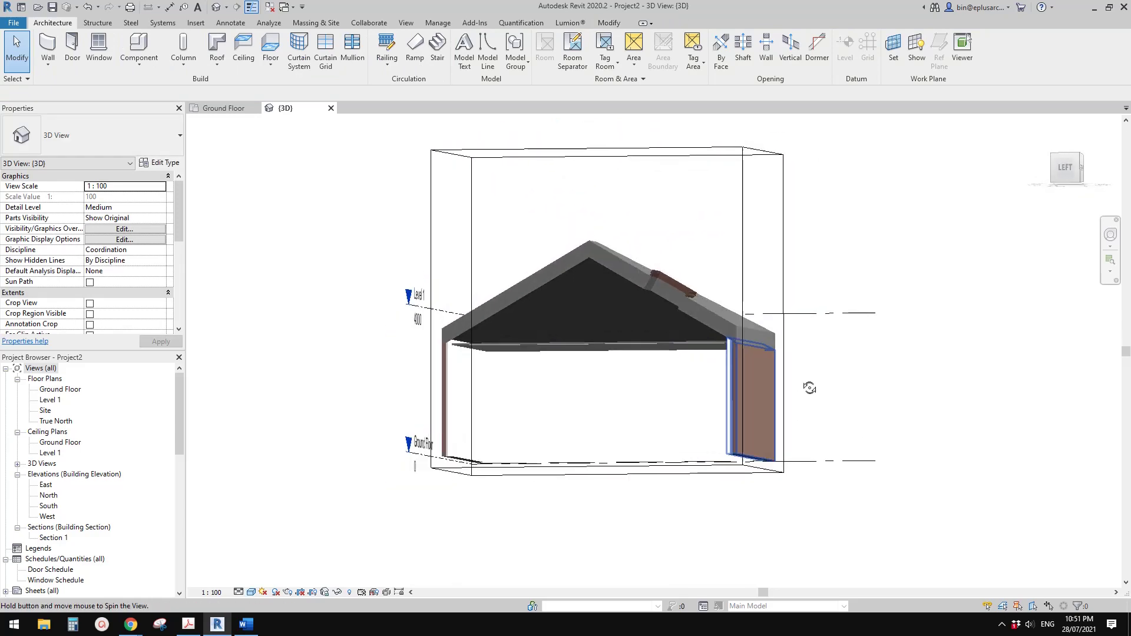
mouse_move(613, 363)
shift+middle_down()
mouse_move(589, 386)
mouse_move(592, 377)
mouse_move(583, 441)
mouse_move(568, 379)
mouse_move(619, 392)
shift+middle_up()
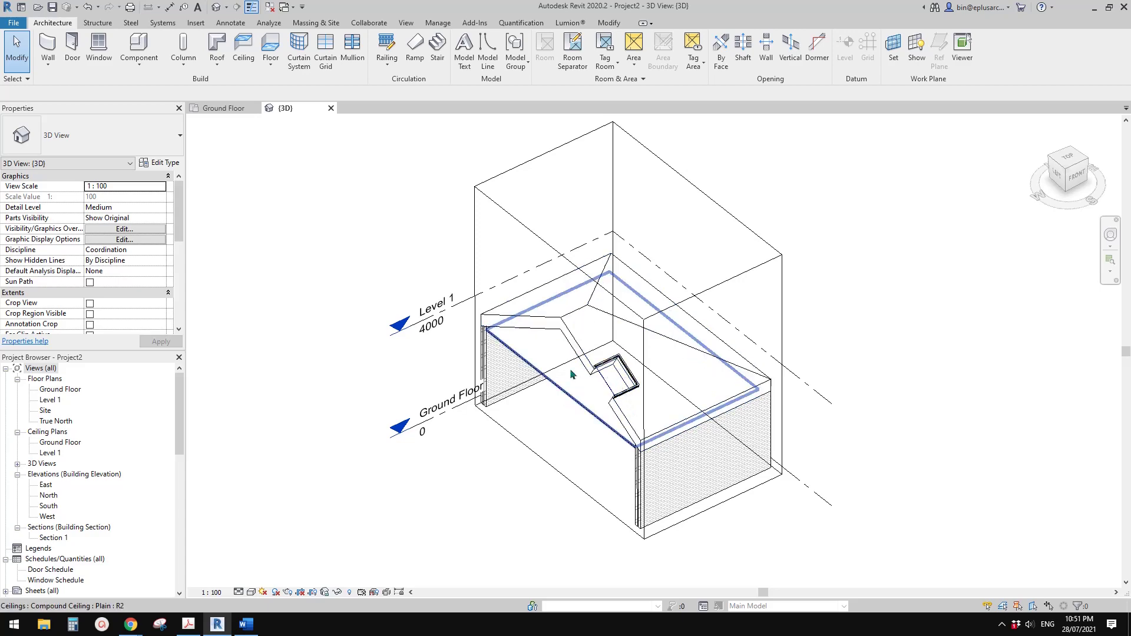
middle_drag(531, 391, 555, 355)
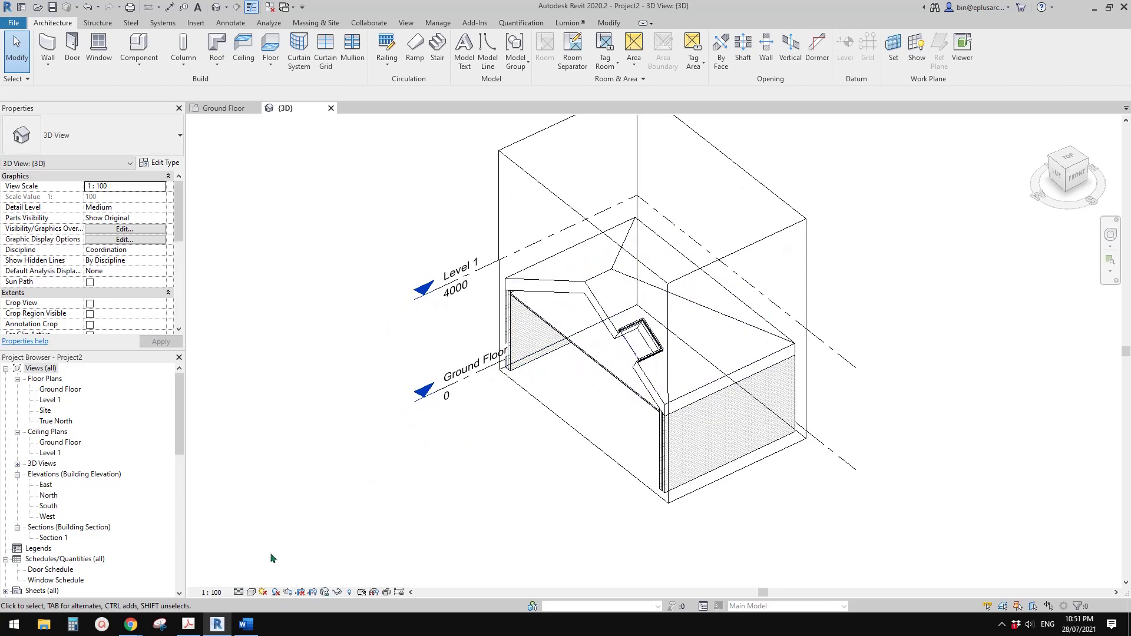
Switch to Chrome to study the skylight photos in the image search results, and return to Revit
mouse_move(140, 625)
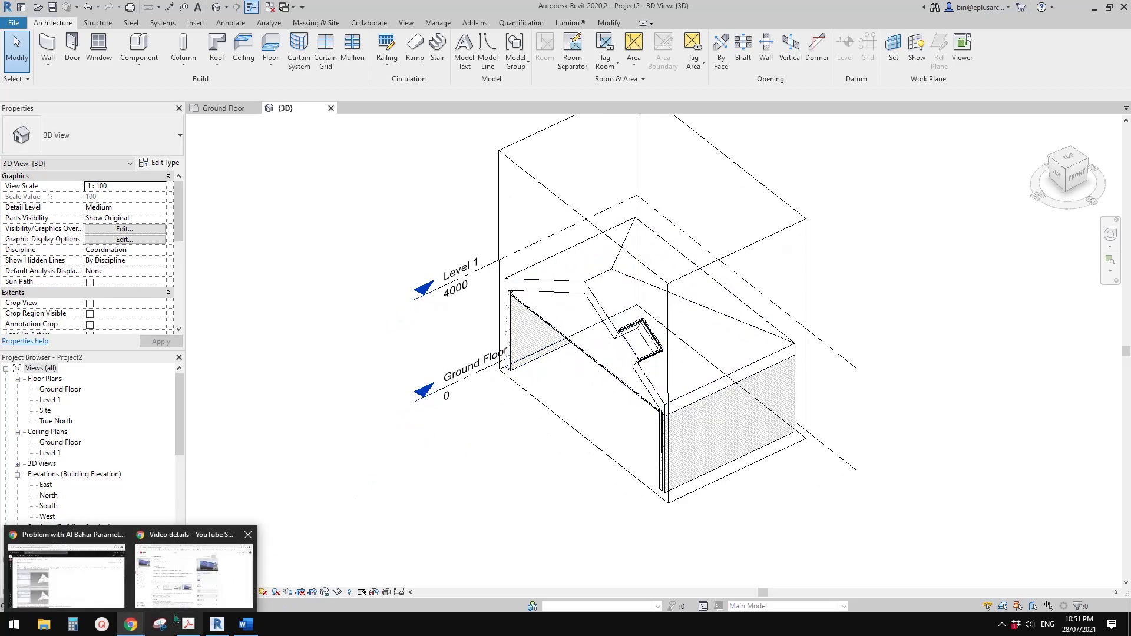
click(202, 582)
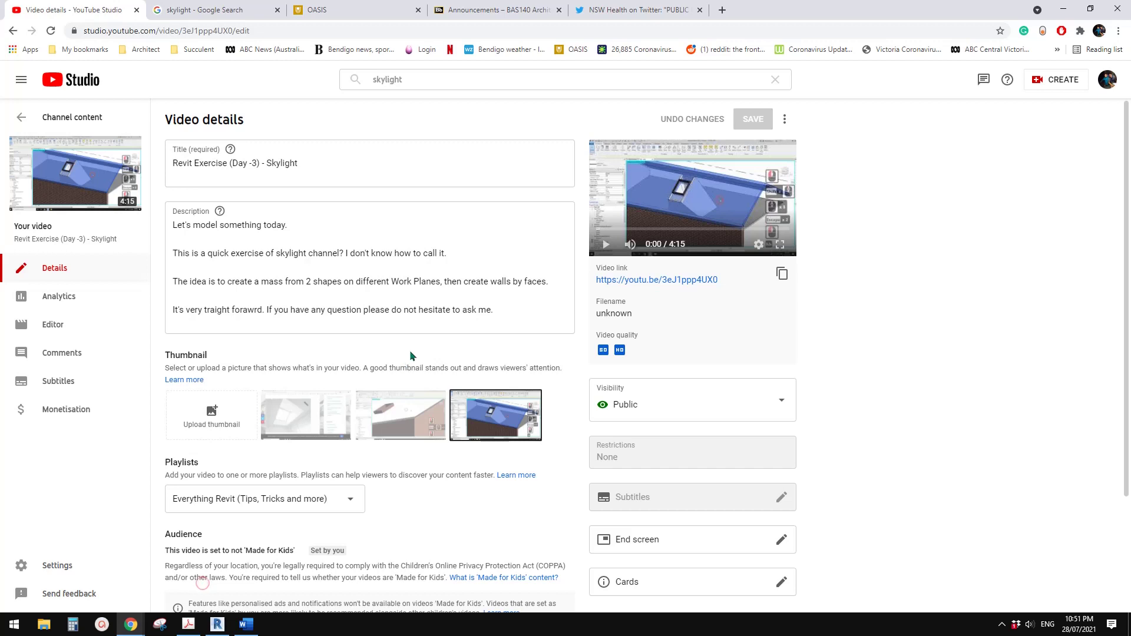
click(227, 13)
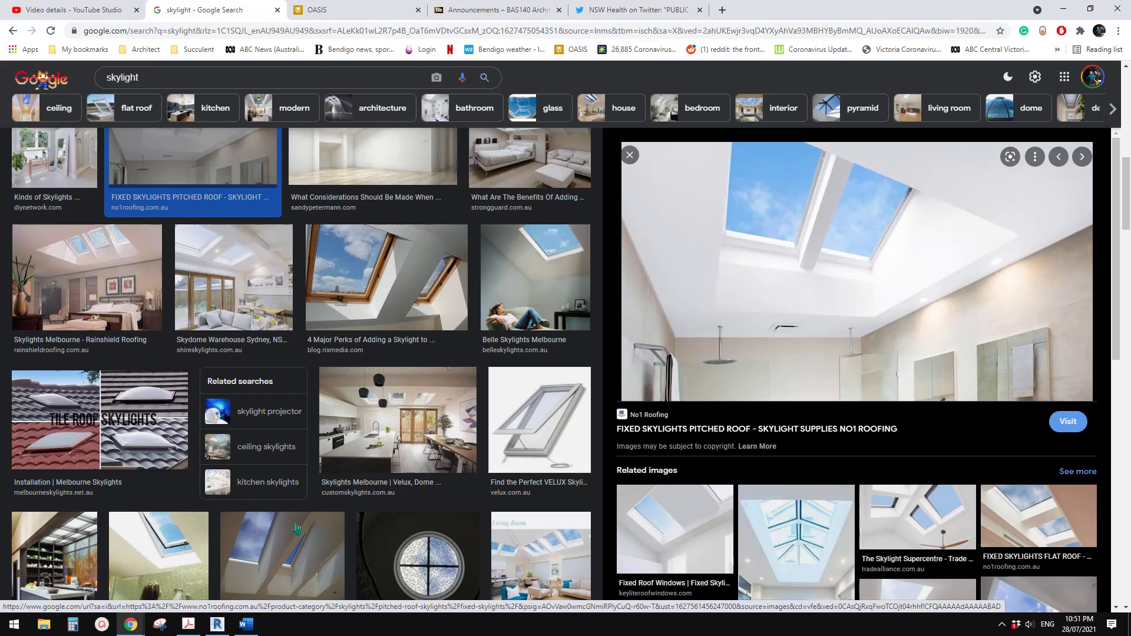
click(243, 623)
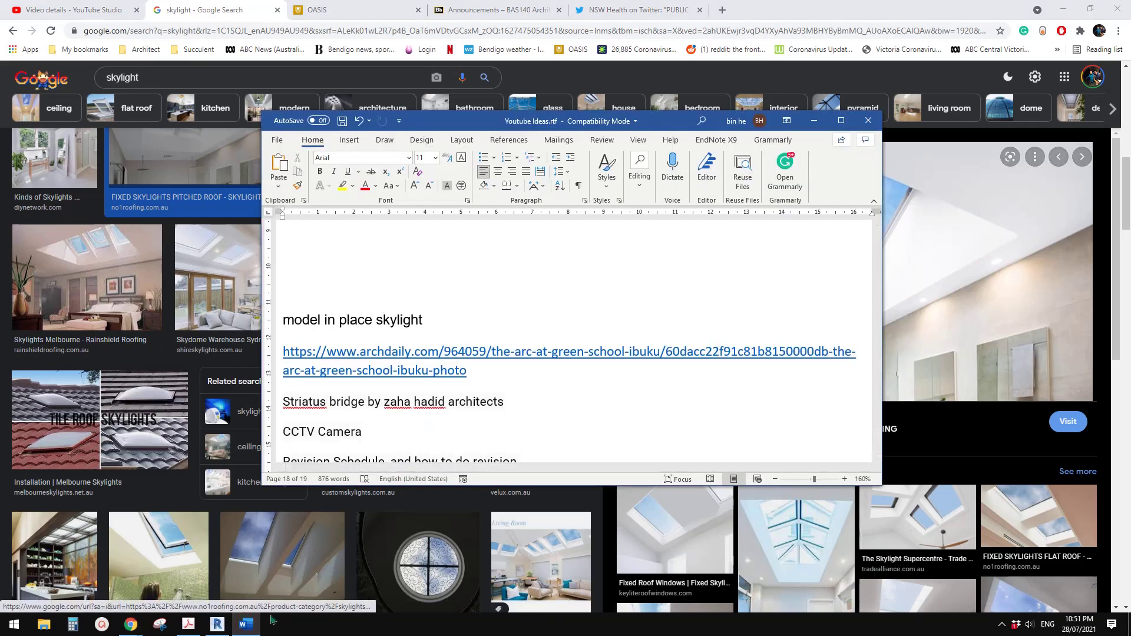
click(217, 625)
Turn off the 3D view's section box to show the whole building uncut
shift+middle_drag(562, 377, 508, 399)
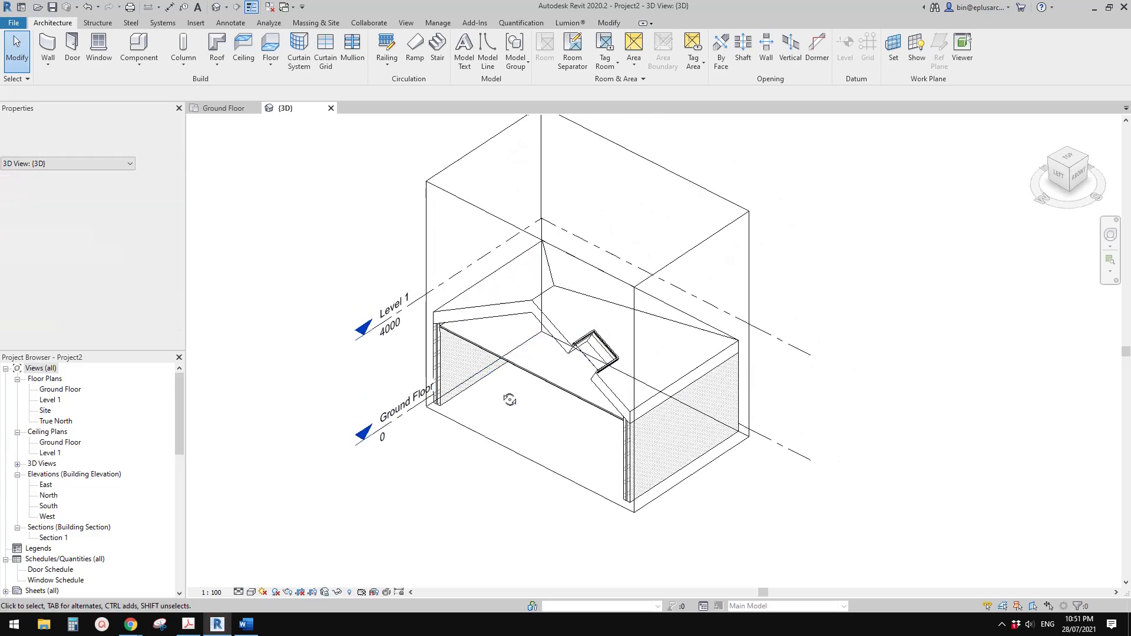
scroll(100, 297, down, 4)
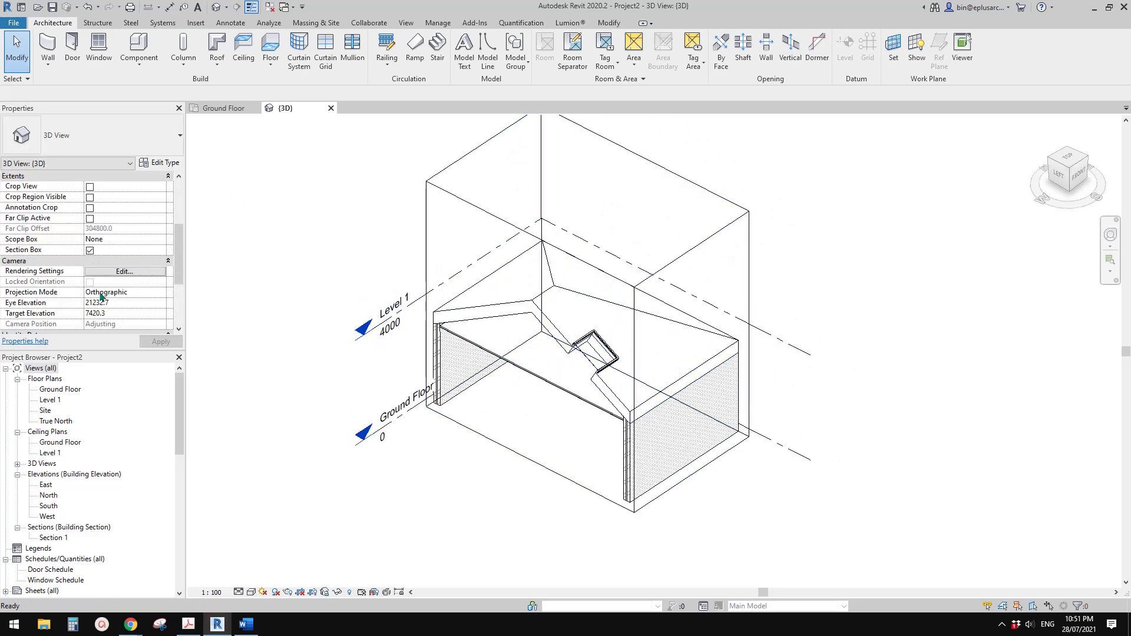
shift+middle_drag(625, 357, 536, 383)
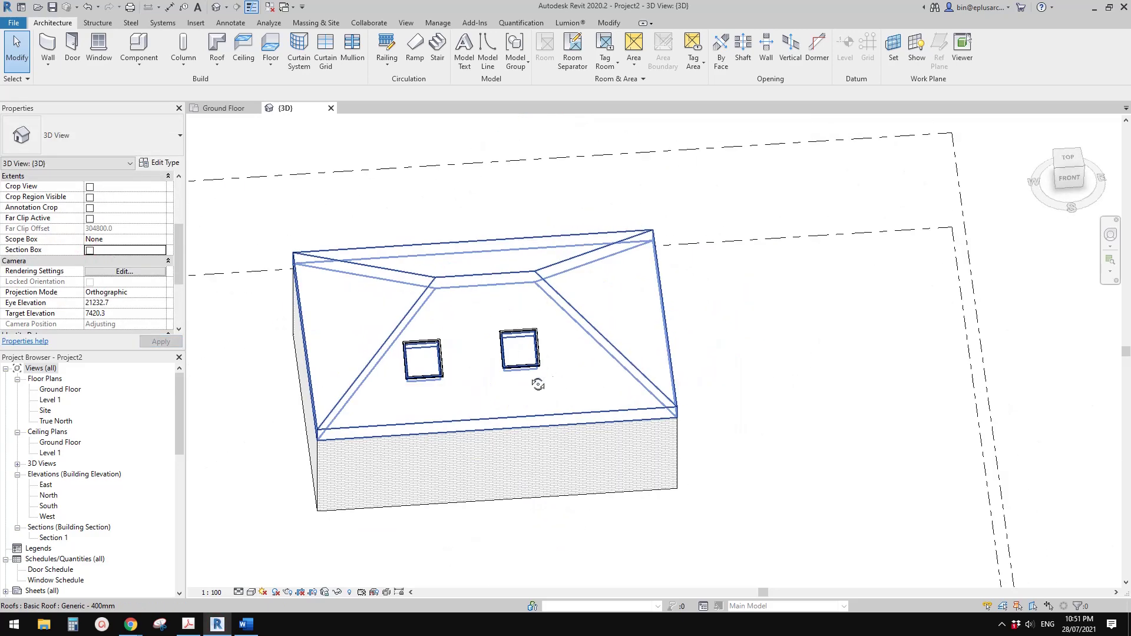
scroll(537, 357, up, 2)
Switch to Chrome to read the skylight exercise's description in YouTube Studio, and return to Revit
click(147, 64)
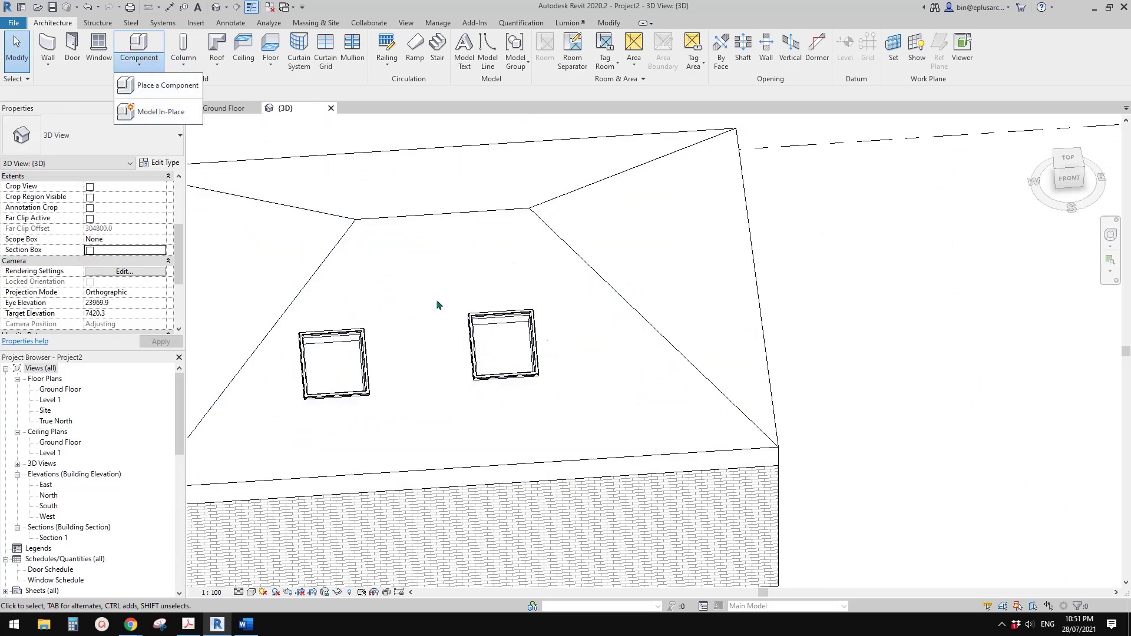
scroll(596, 342, down, 2)
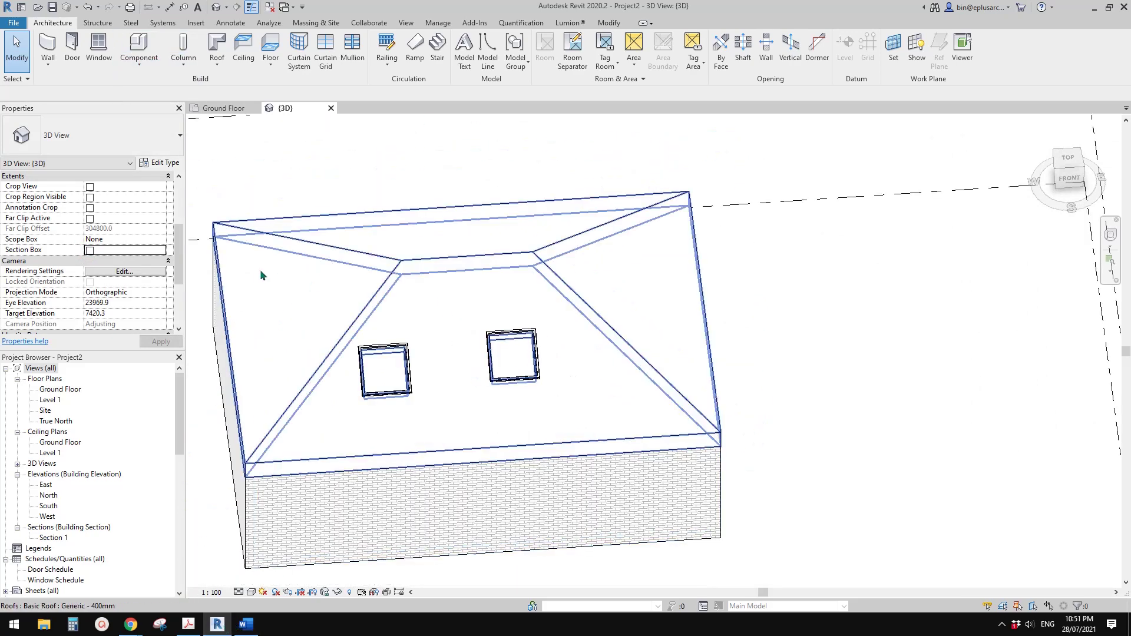
mouse_move(134, 625)
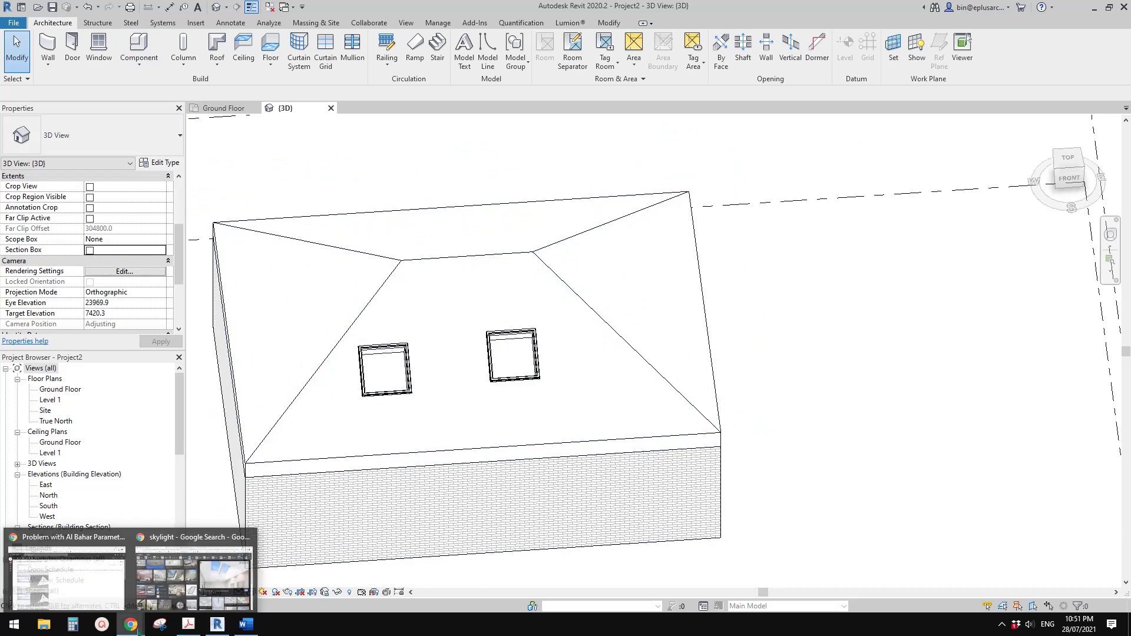
click(173, 580)
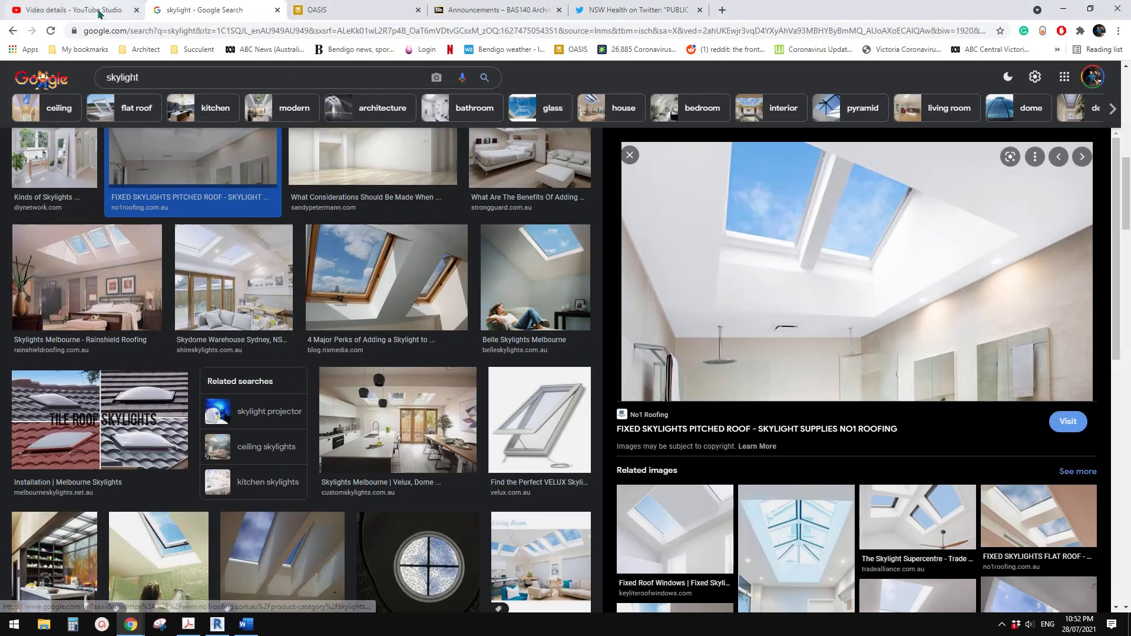
click(76, 10)
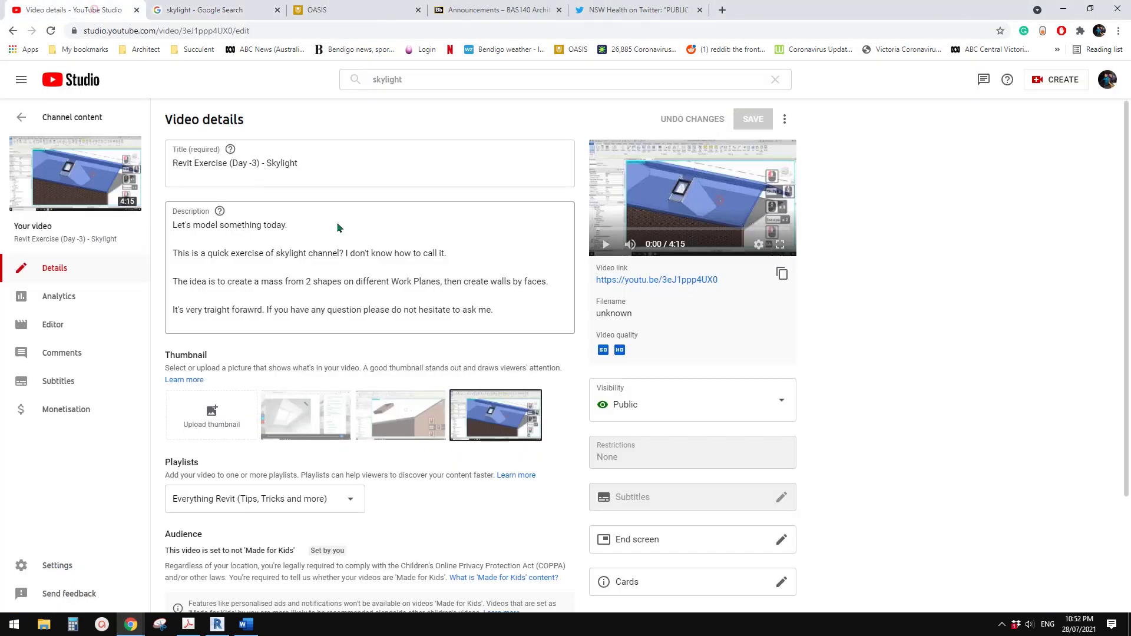
click(216, 626)
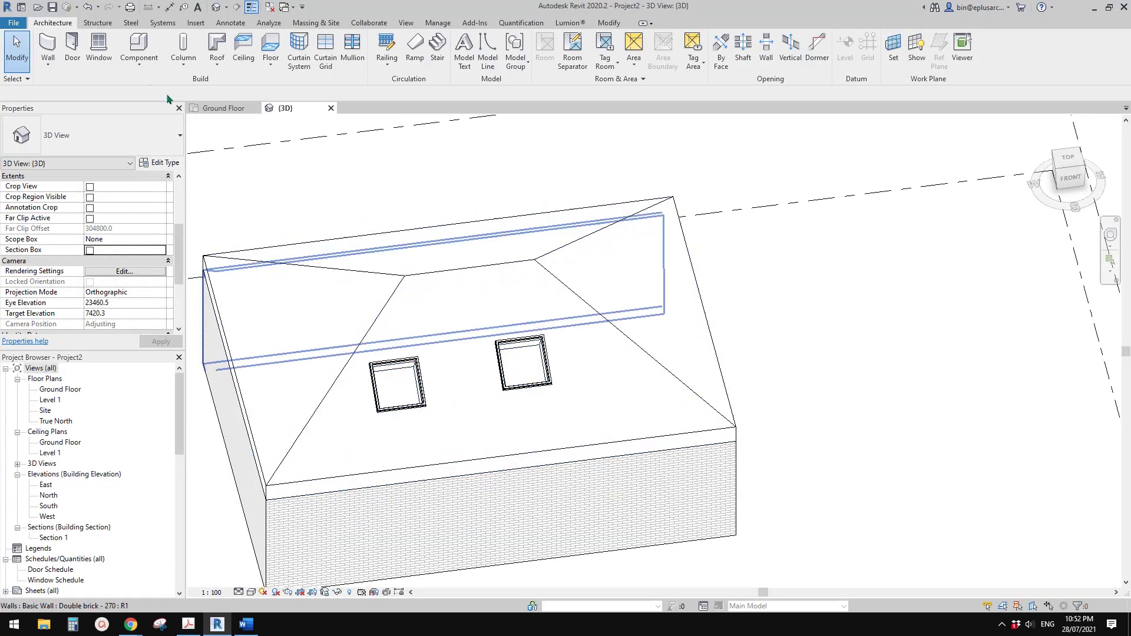
click(139, 63)
click(151, 114)
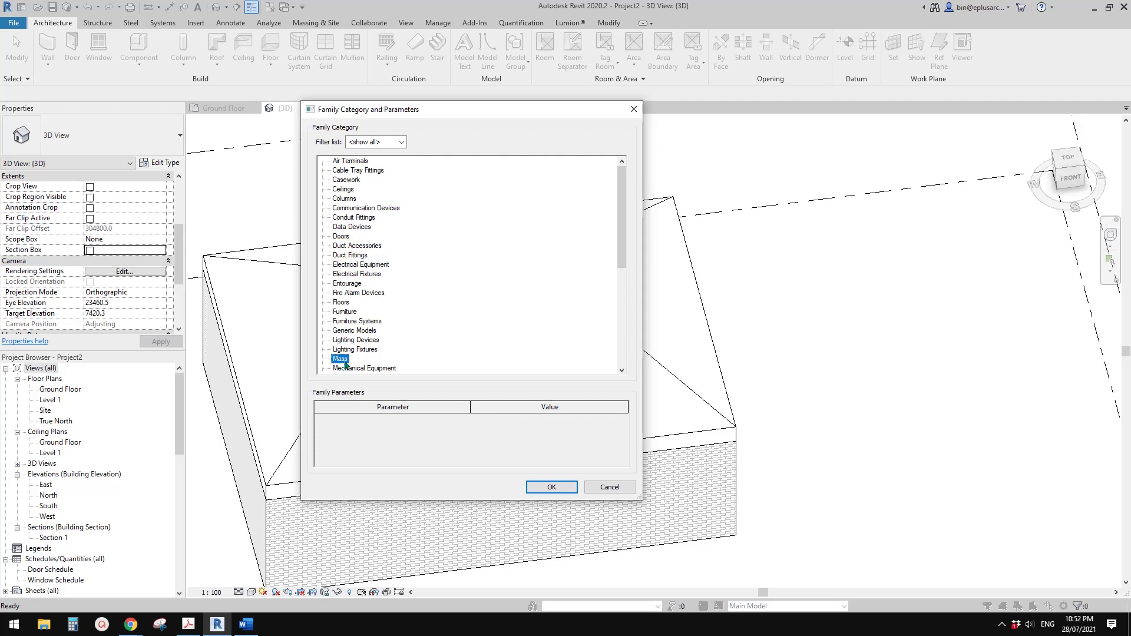
click(571, 488)
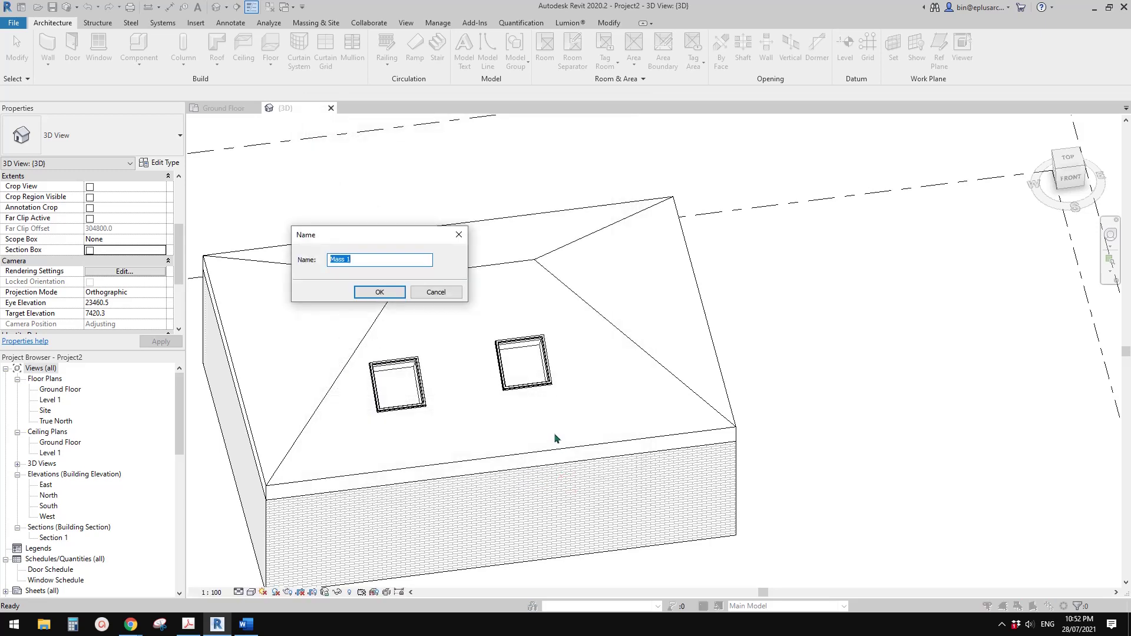
click(436, 292)
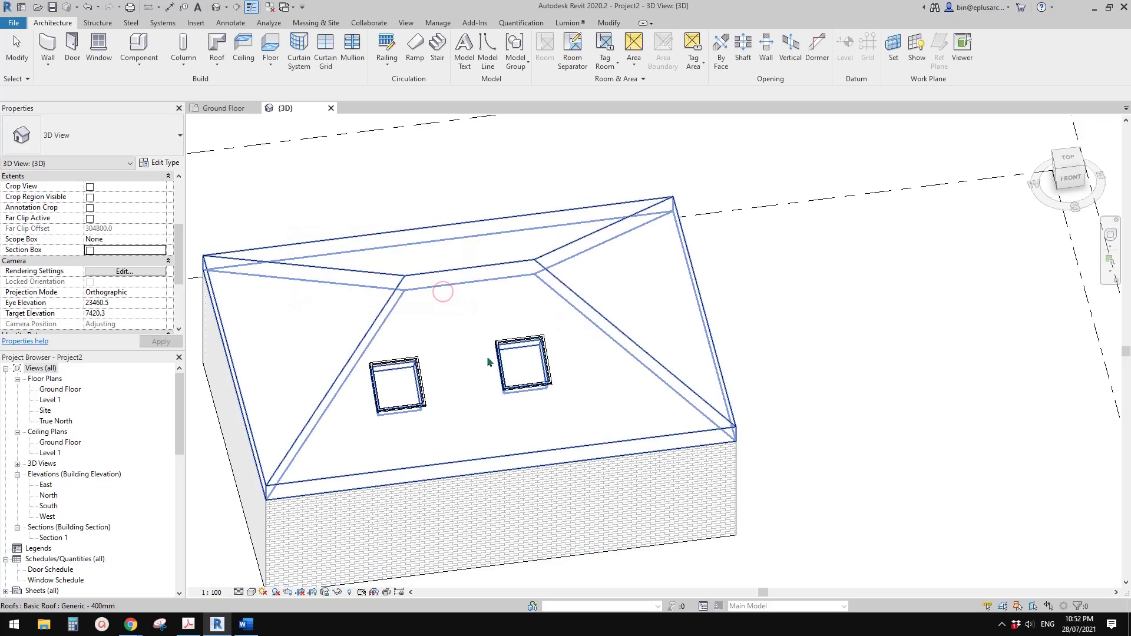
Open the Ground Floor reflected ceiling plan to work on the ceiling below the skylights
shift+middle_drag(531, 362, 474, 253)
middle_drag(476, 294, 497, 314)
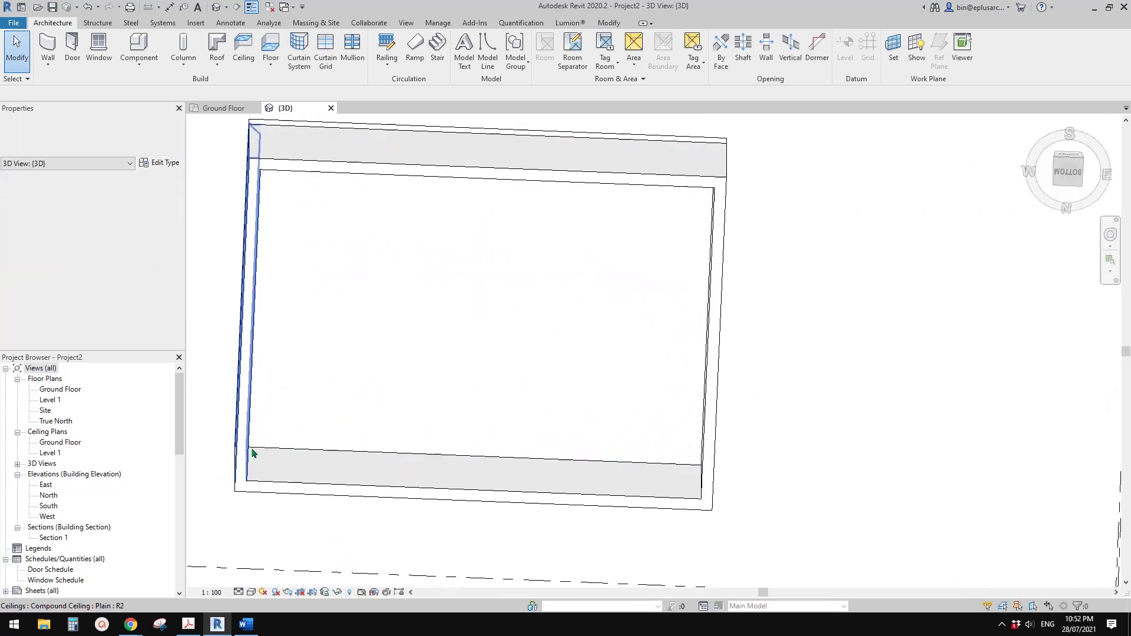
double_click(51, 453)
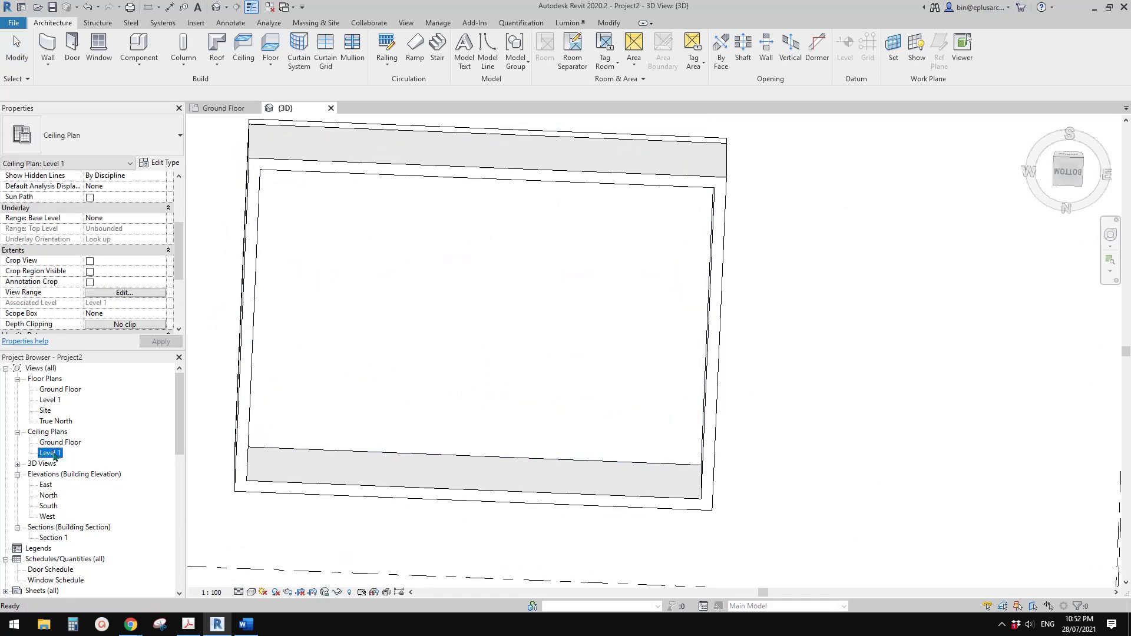
click(59, 442)
double_click(59, 443)
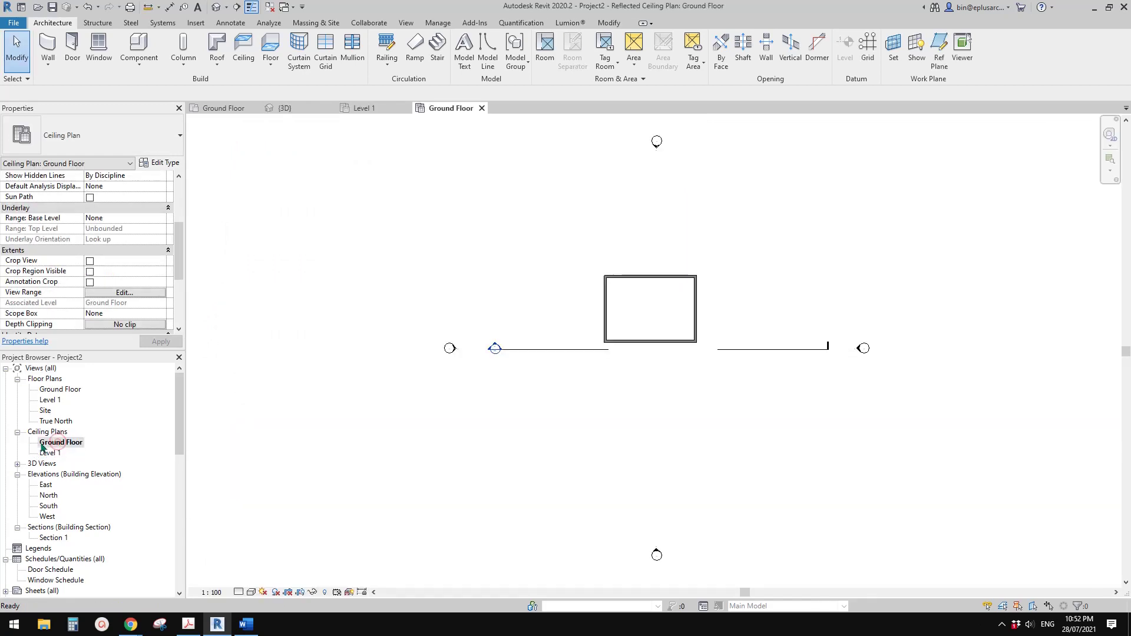
middle_drag(662, 311, 546, 344)
scroll(642, 326, up, 4)
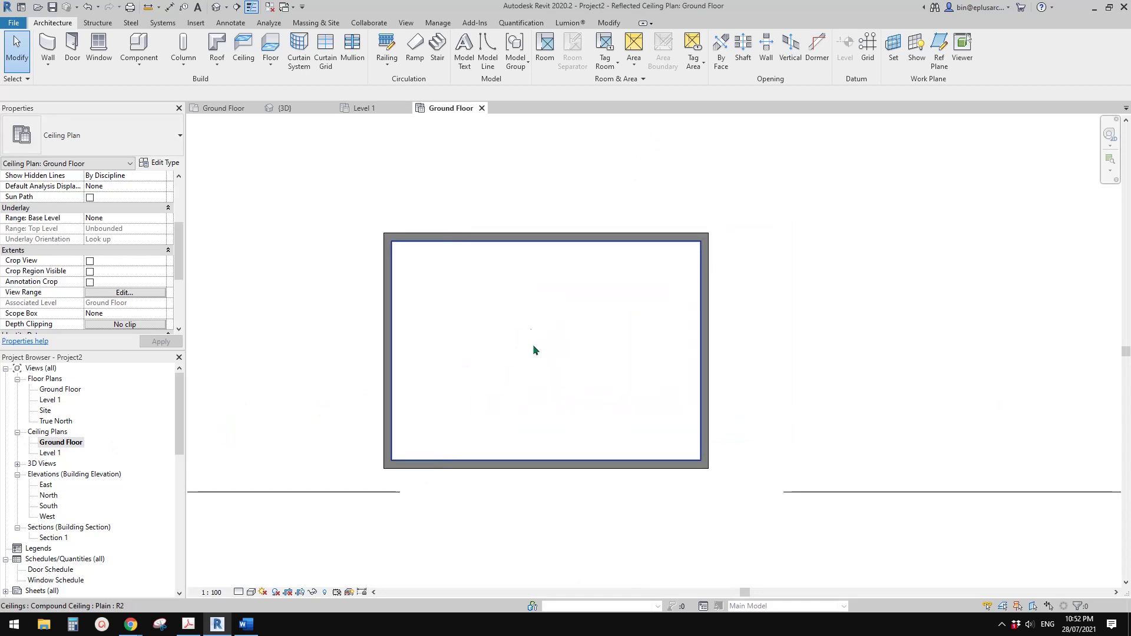
Move both skylights slightly east and line them up in a row below the roof ridge
click(530, 326)
scroll(557, 383, up, 3)
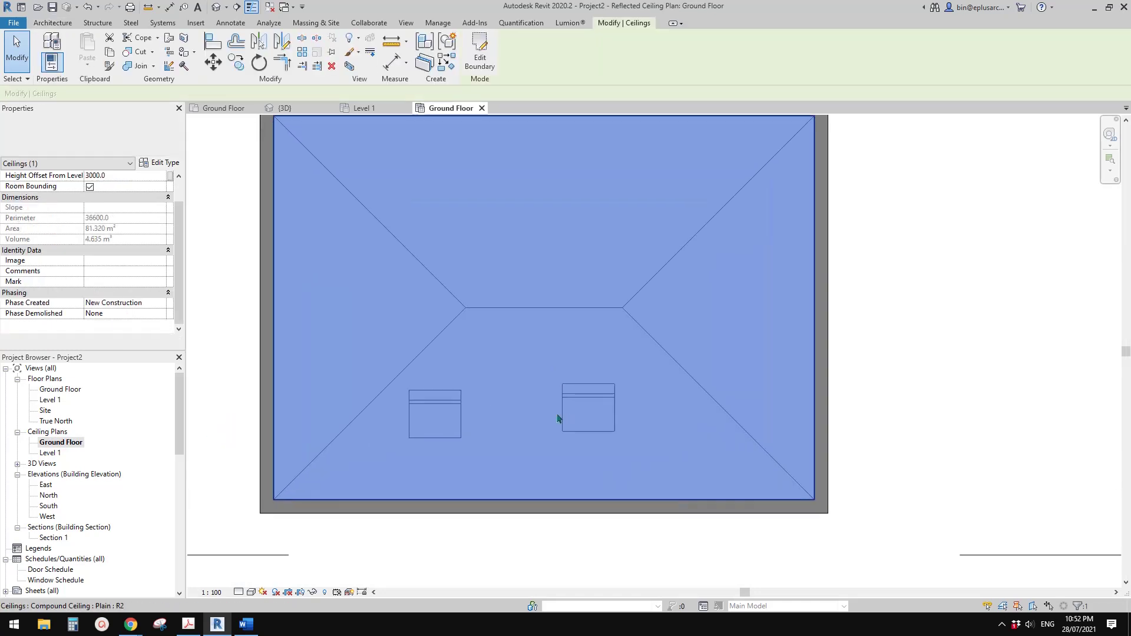
key(Escape)
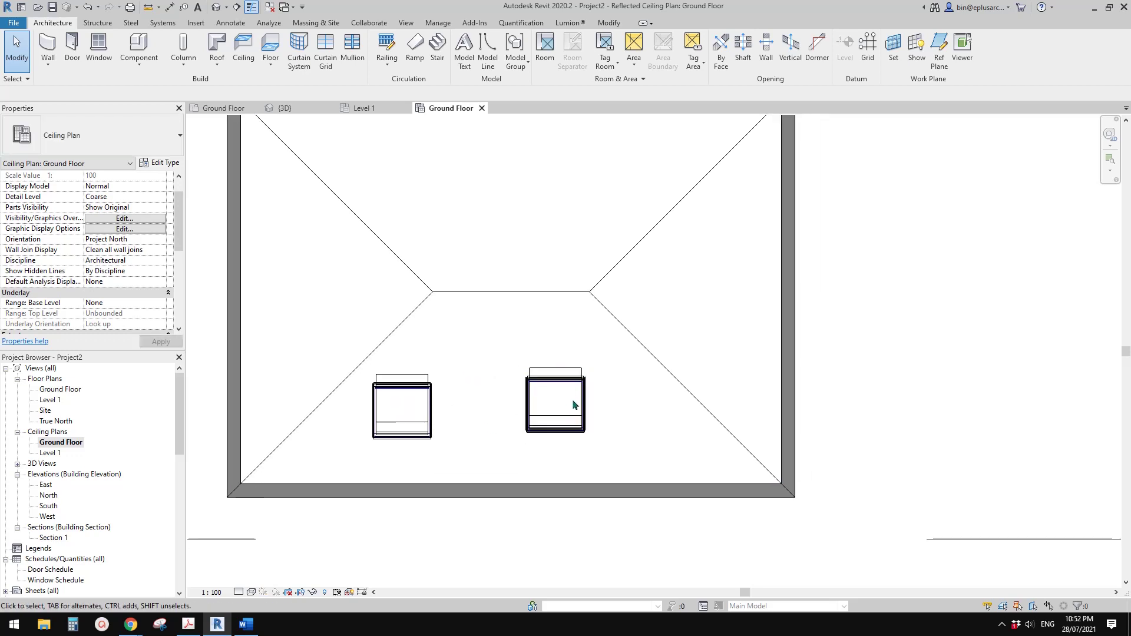
drag(424, 392, 463, 382)
drag(579, 387, 591, 384)
middle_drag(532, 355, 499, 339)
scroll(500, 332, down, 1)
Edit the ceiling's boundary and sketch a rectangular opening about 1600 by 1300 mm over the western skylight
click(501, 332)
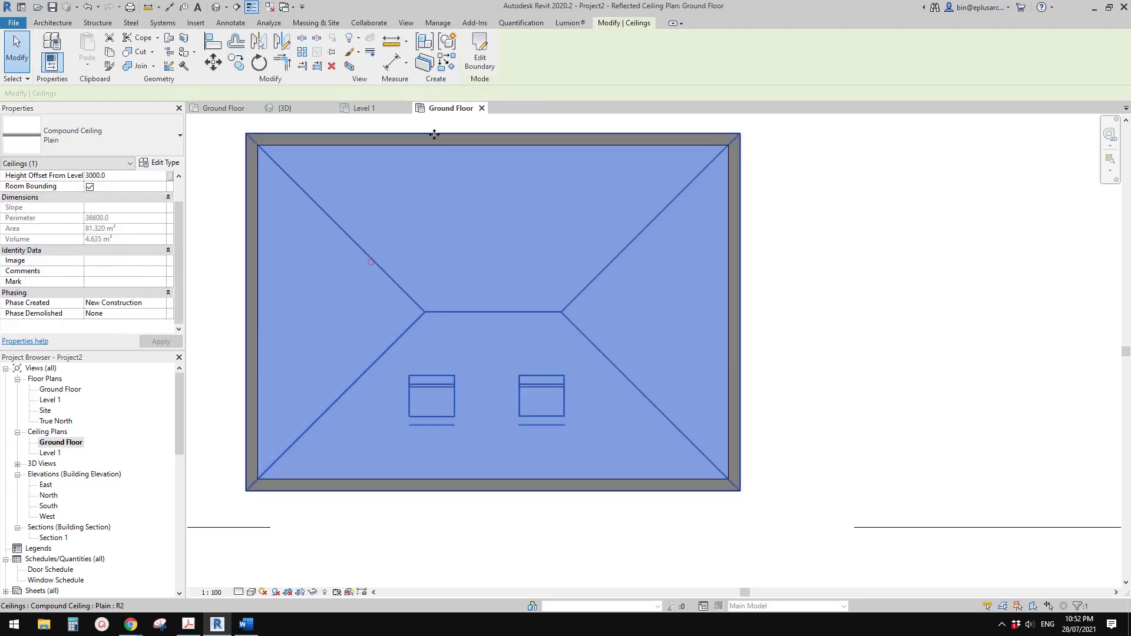
click(480, 56)
click(572, 39)
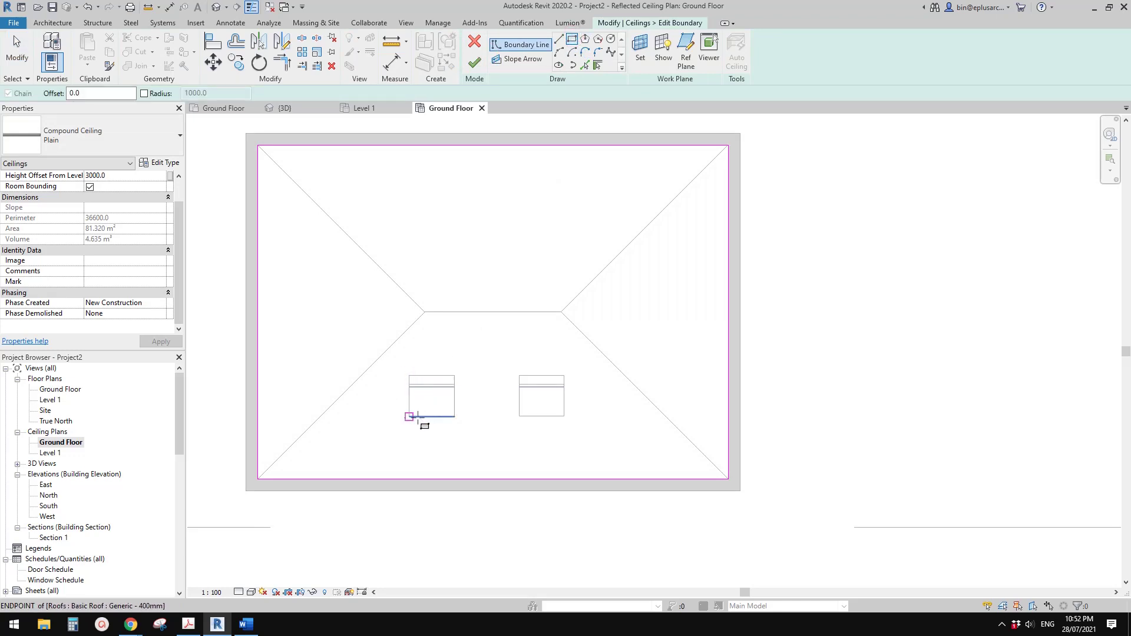
scroll(424, 383, up, 2)
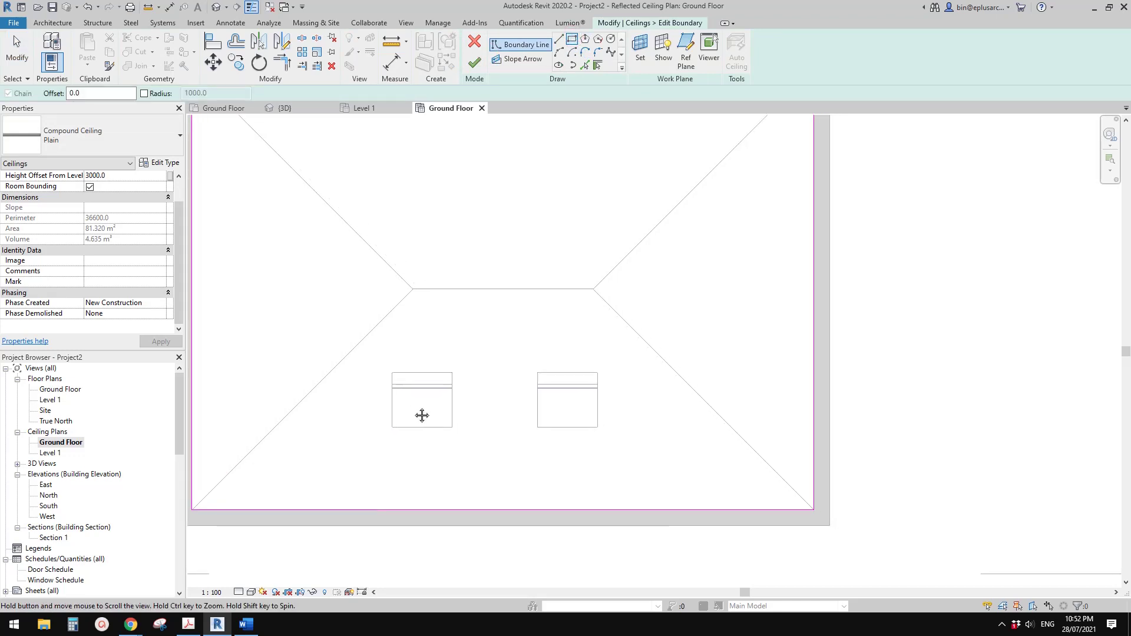
click(375, 406)
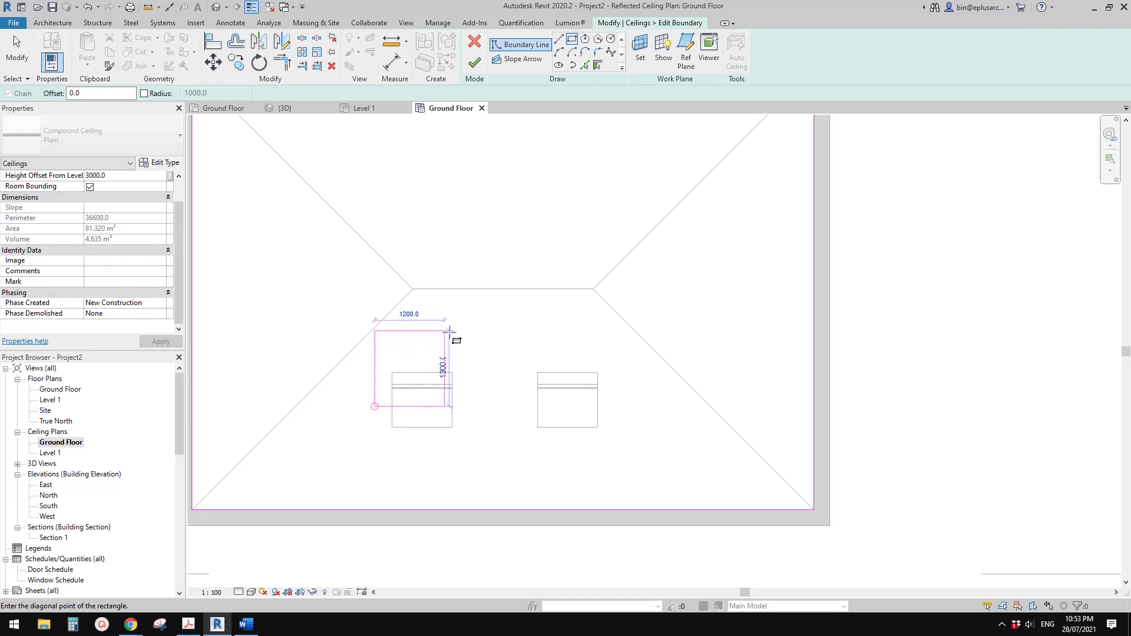
click(467, 330)
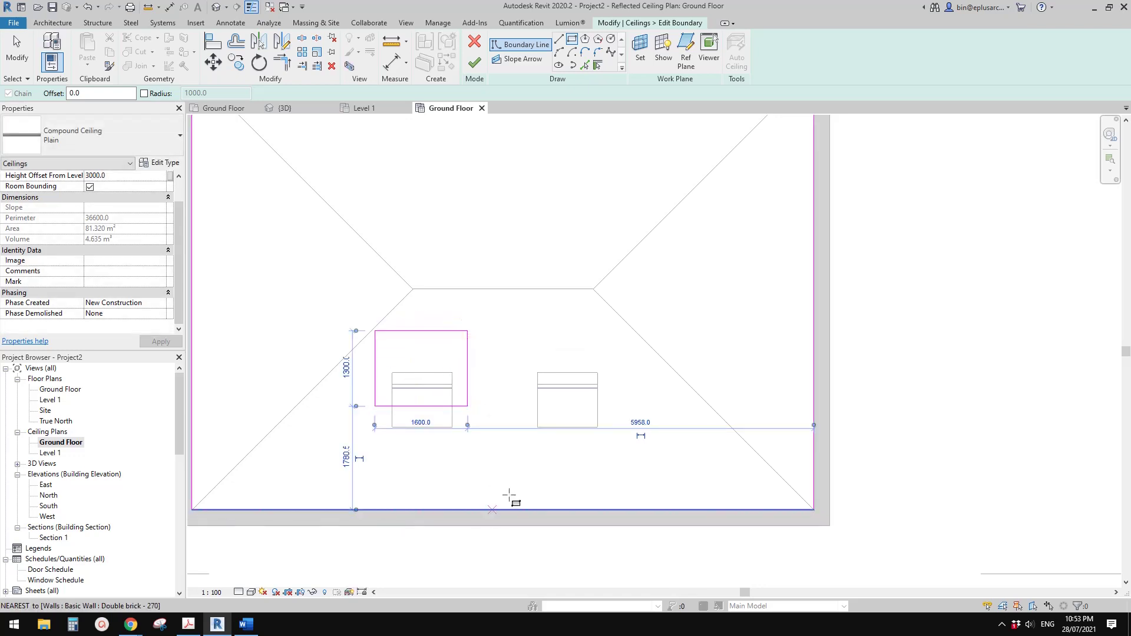
Sketch a second ceiling opening about 1814 by 1300 mm over the eastern skylight, level with the first, and finish the boundary
middle_drag(528, 460, 479, 460)
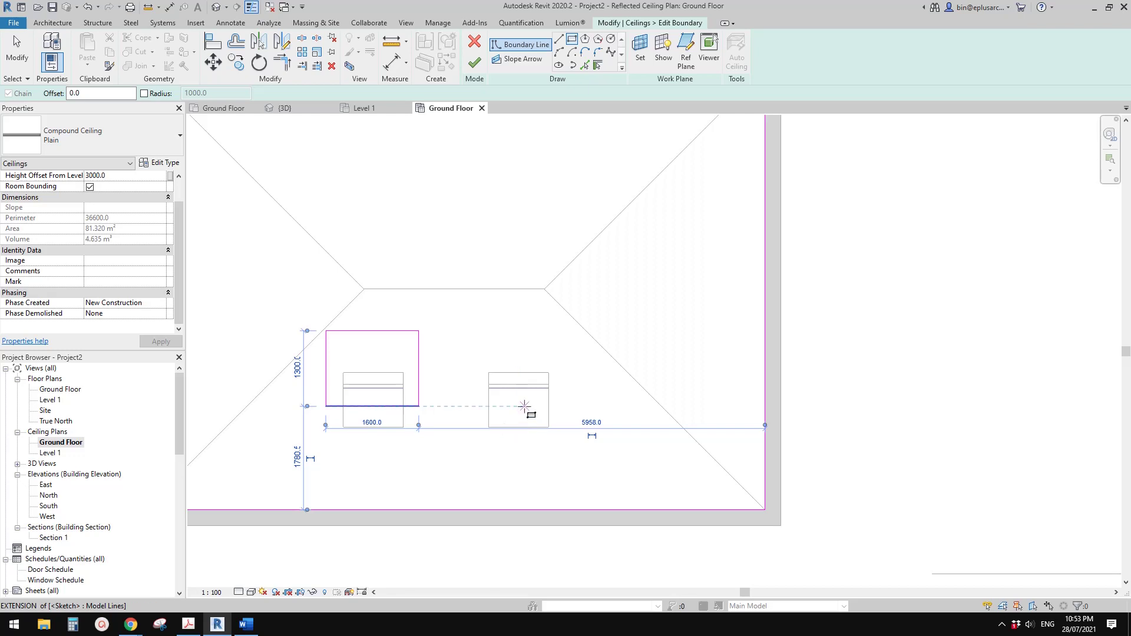
click(466, 406)
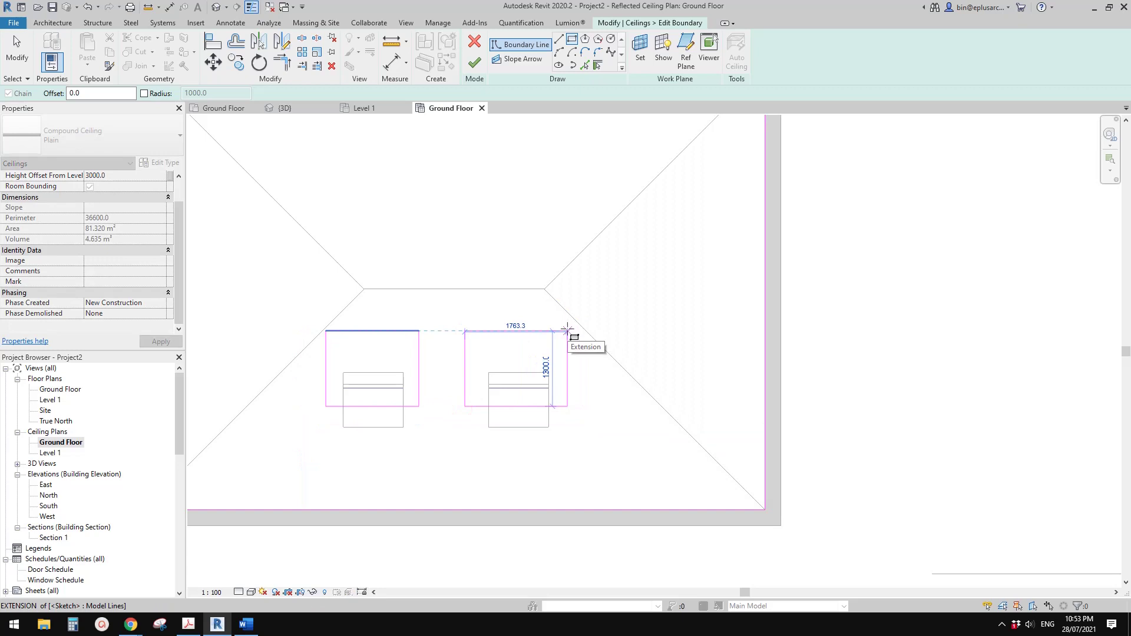
click(571, 330)
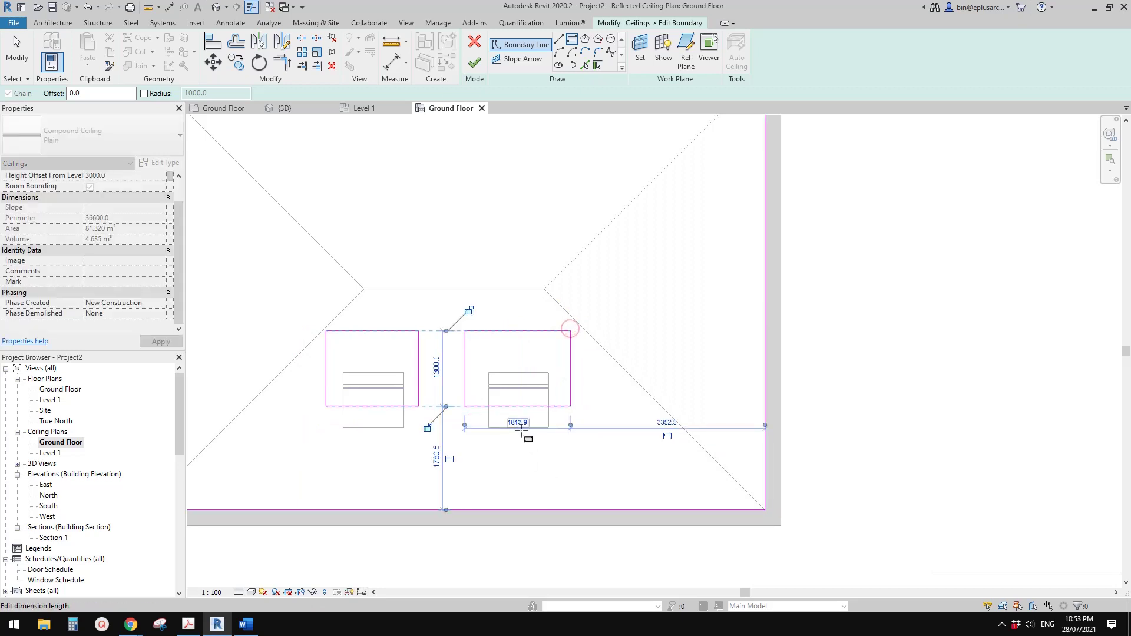
key(Escape)
scroll(440, 380, up, 1)
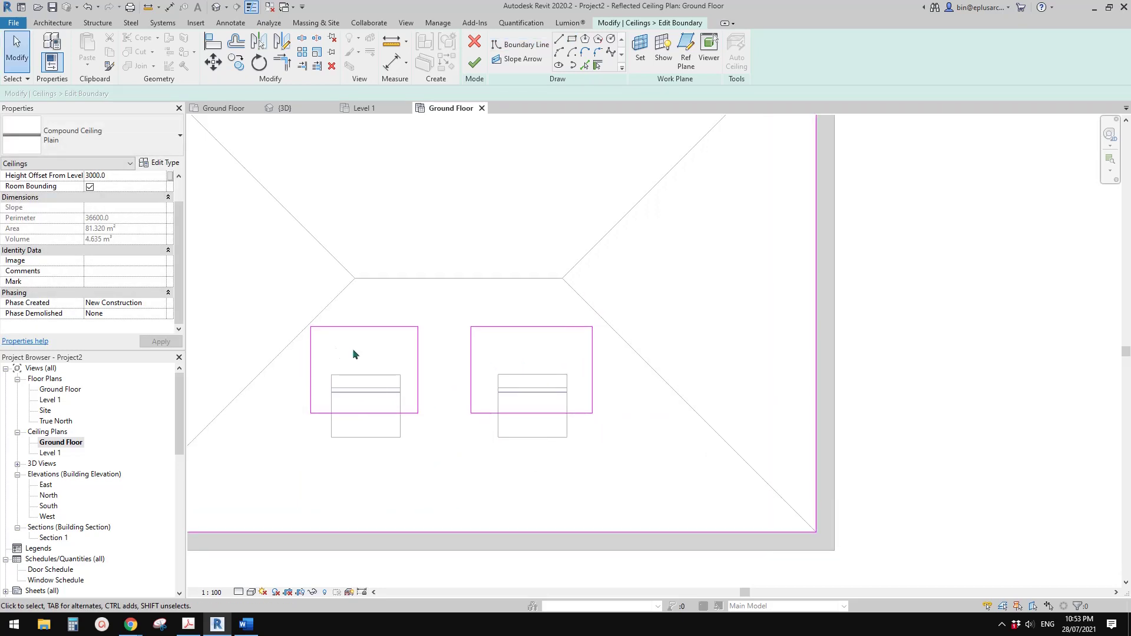
middle_drag(536, 330, 587, 323)
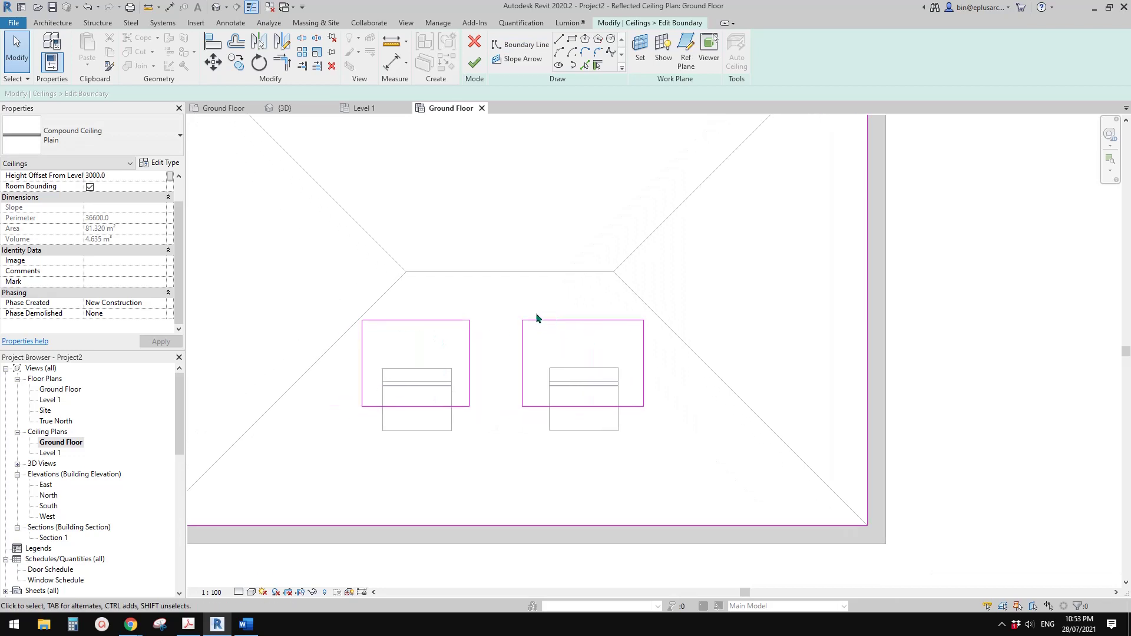
click(473, 67)
scroll(727, 430, down, 2)
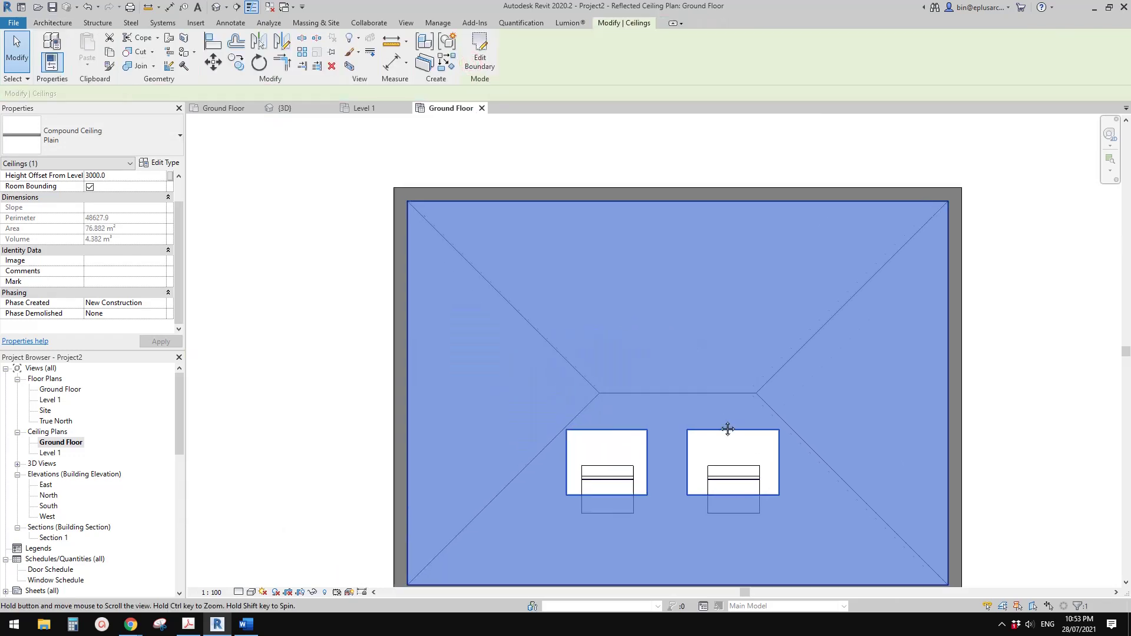
scroll(600, 282, up, 2)
key(Escape)
Examine the ceiling openings and the skylights above them from below in the 3D view
click(216, 7)
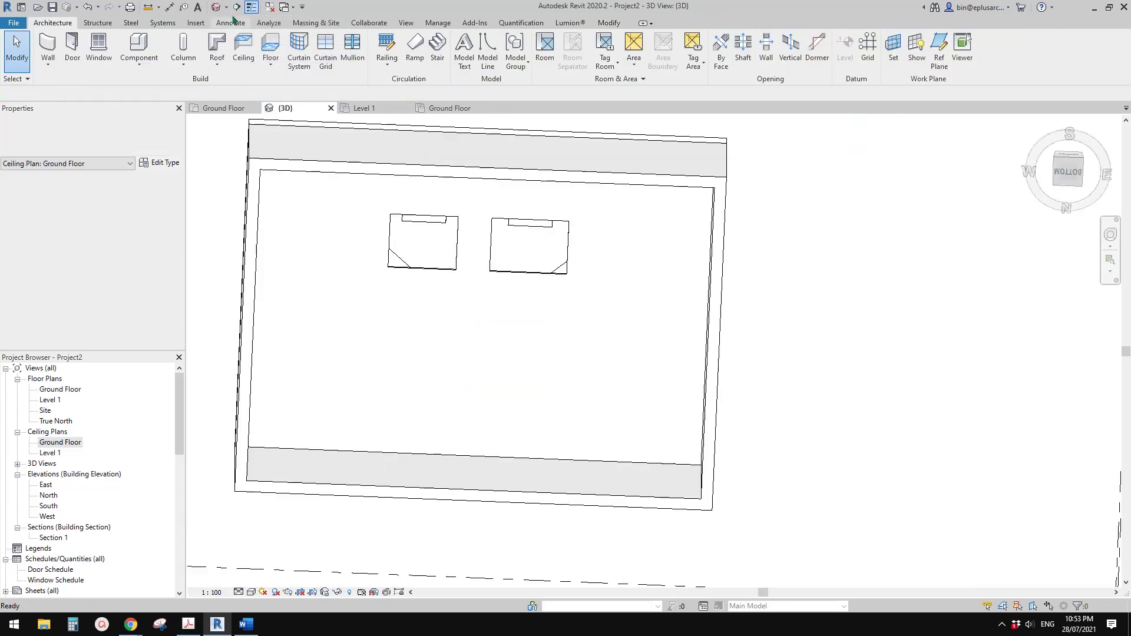
shift+middle_drag(450, 220, 592, 237)
click(591, 307)
scroll(510, 318, up, 5)
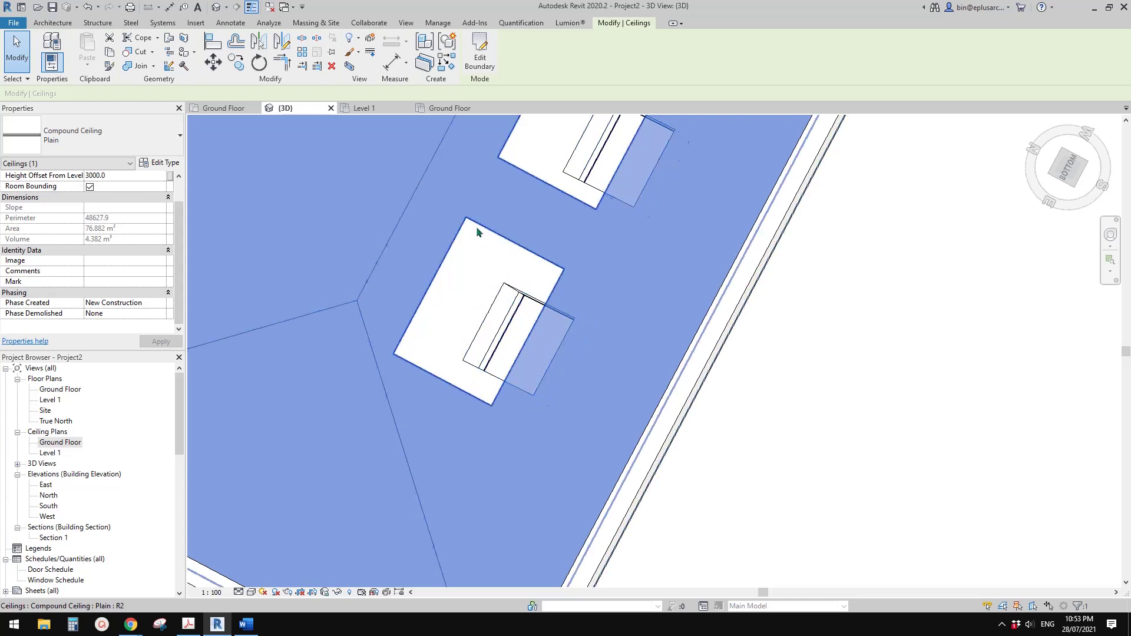
shift+middle_drag(421, 353, 384, 315)
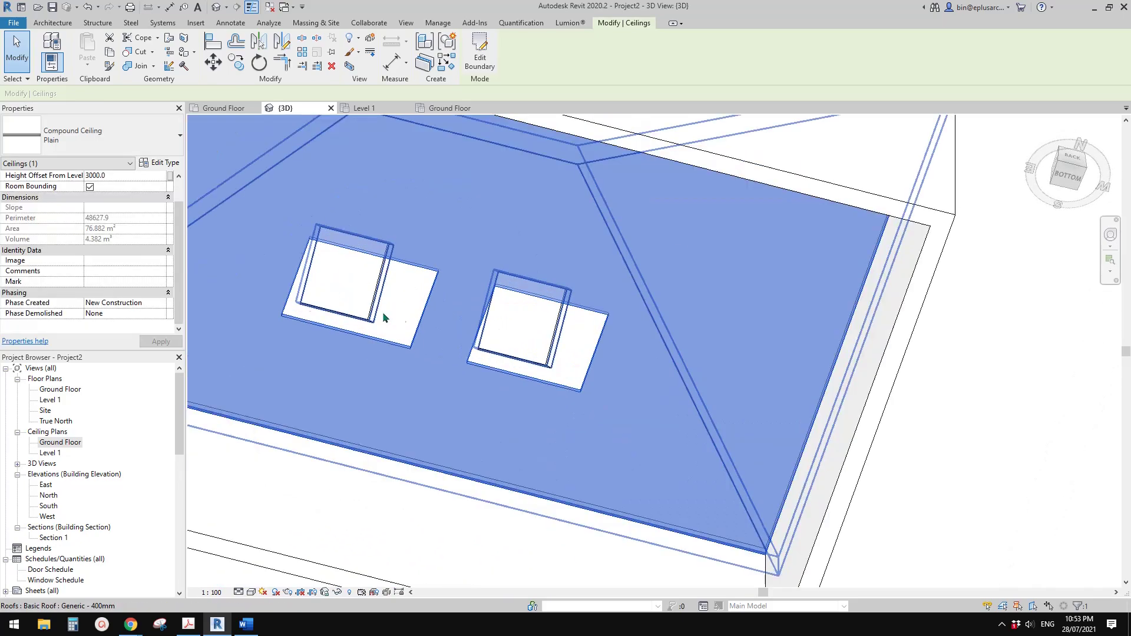
scroll(384, 316, up, 5)
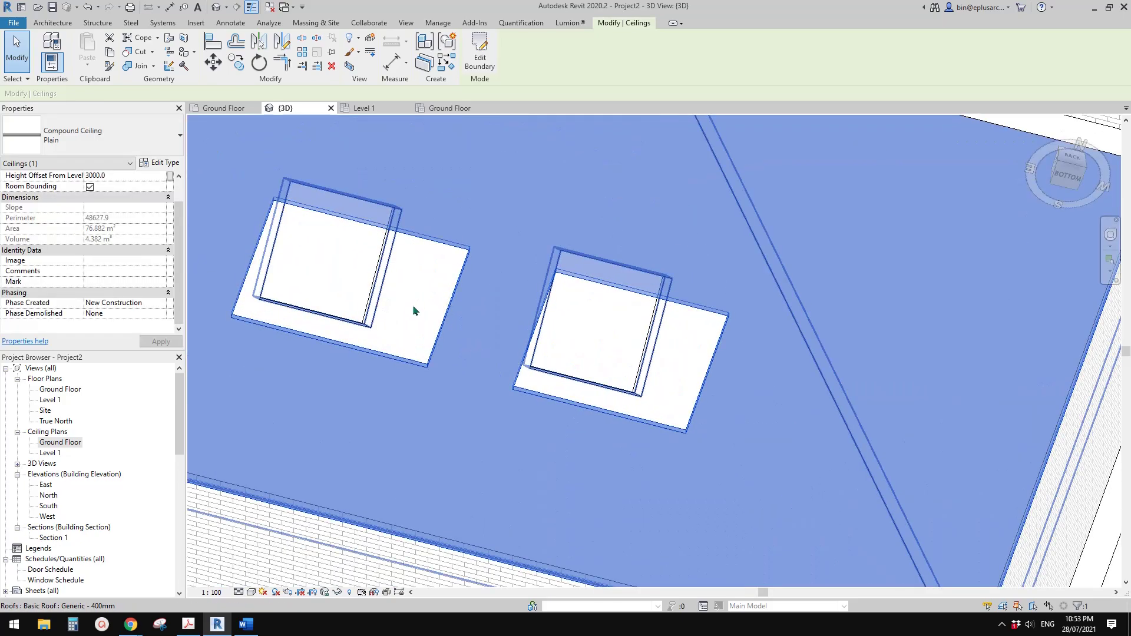
scroll(412, 307, down, 3)
shift+middle_drag(441, 320, 449, 289)
key(Escape)
scroll(450, 289, down, 5)
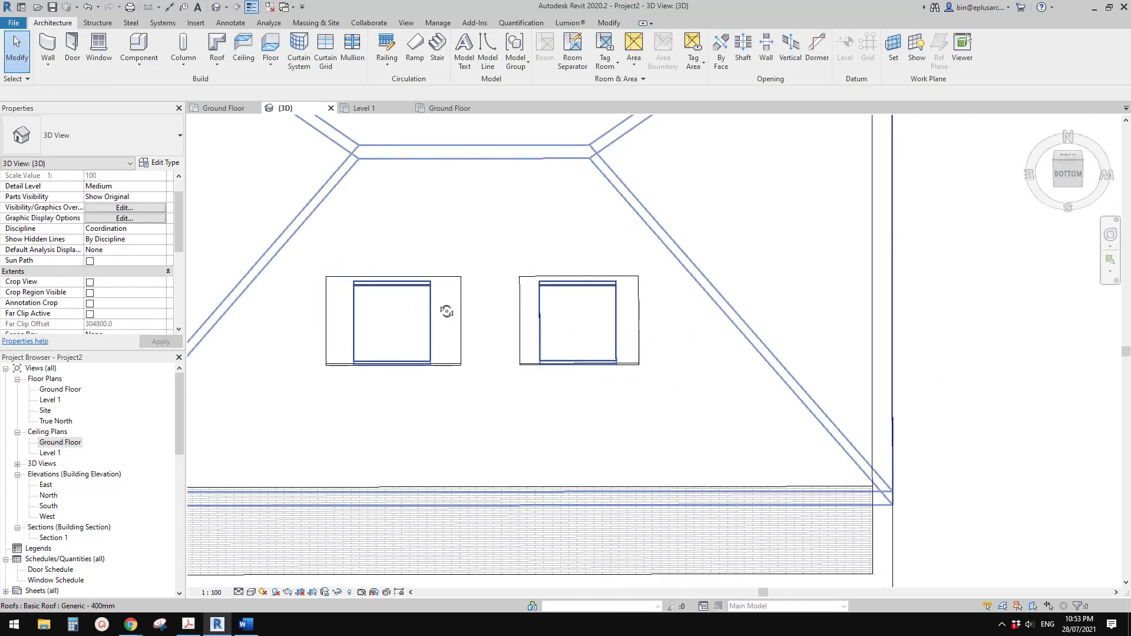
shift+middle_drag(494, 352, 530, 377)
shift+middle_drag(651, 271, 514, 300)
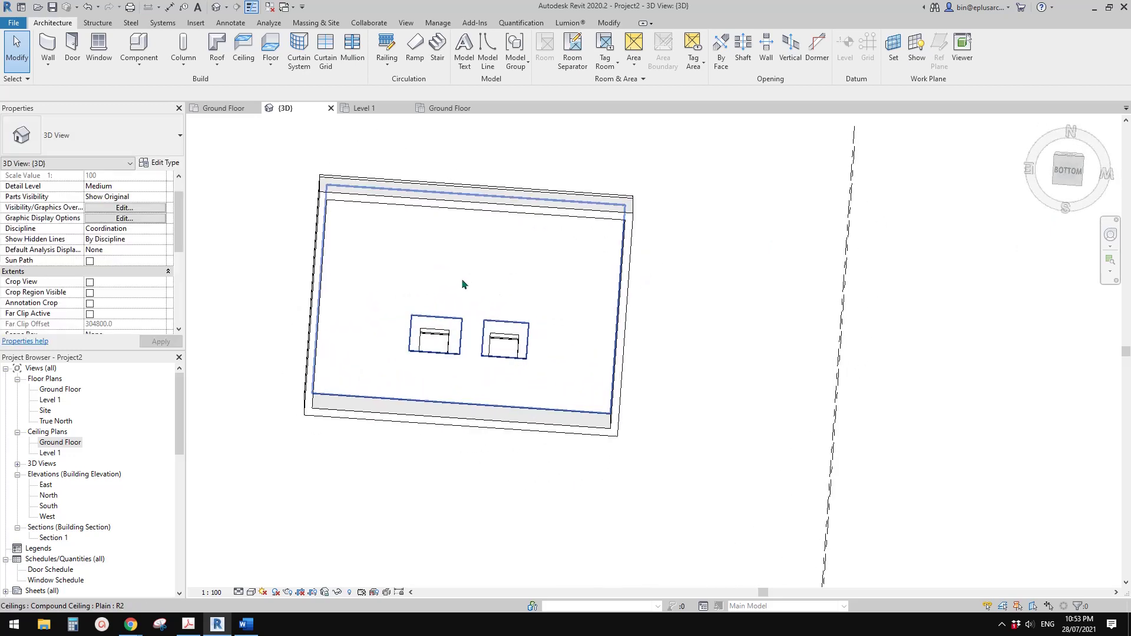
Examine how the two skylight cut-outs in the roof sit over the ceiling openings, viewing them from below
scroll(522, 336, up, 4)
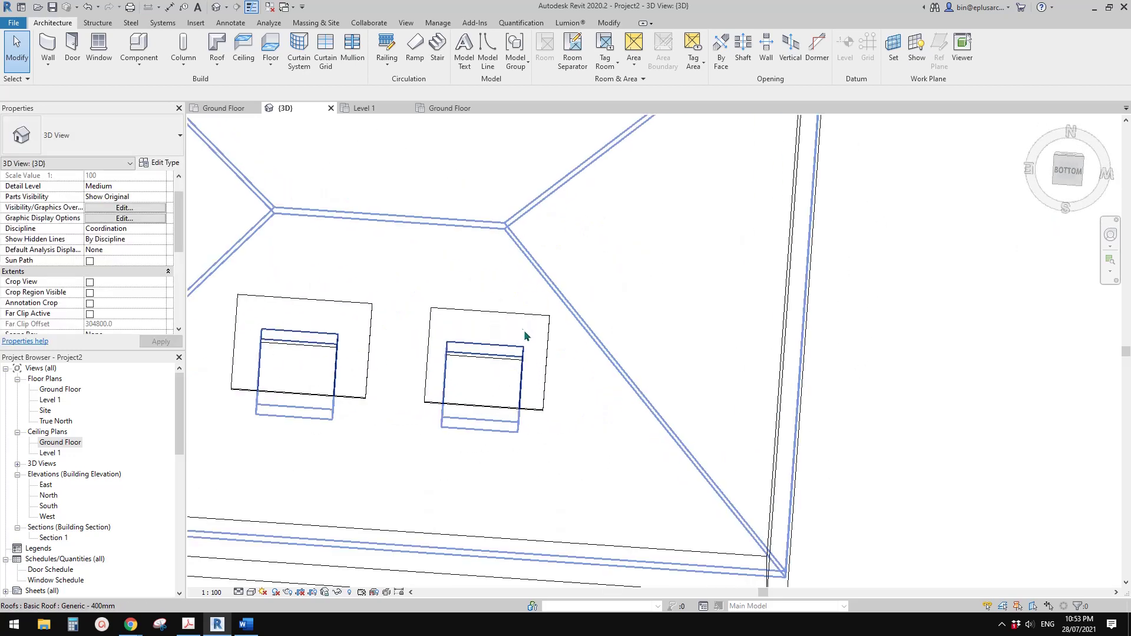
click(527, 336)
scroll(519, 333, down, 1)
middle_drag(479, 355, 587, 303)
scroll(558, 338, up, 2)
key(Escape)
click(555, 355)
click(359, 343)
click(534, 359)
key(Escape)
drag(587, 307, 581, 324)
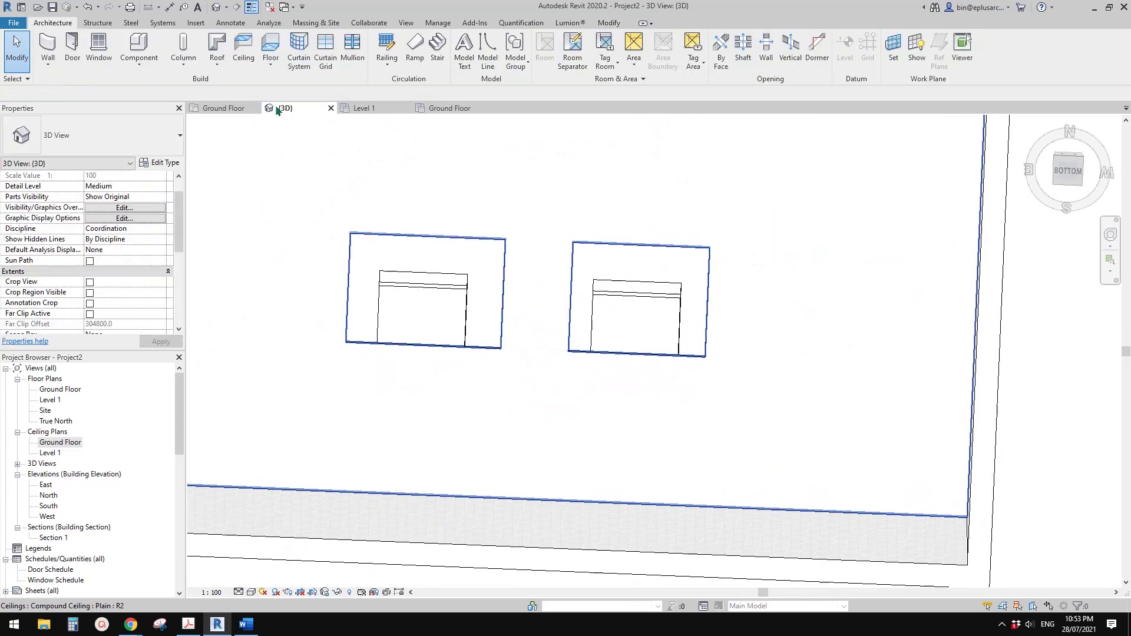
Start an in-place component in the Mass category, accept the name Mass 1, and view the ceiling openings squarely from below
click(138, 65)
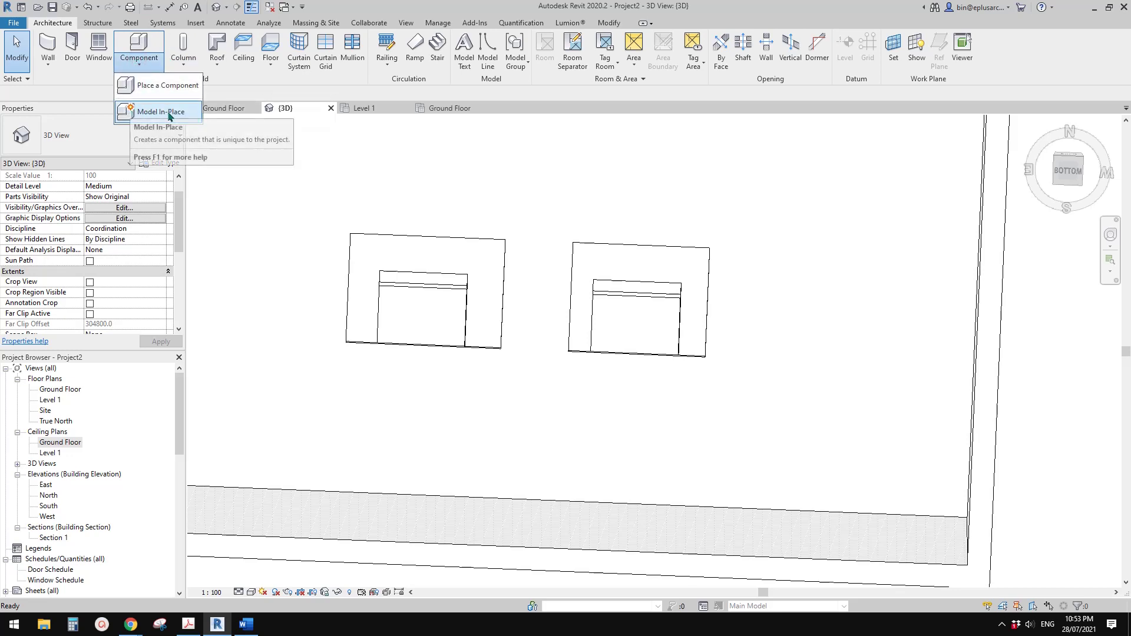
click(157, 111)
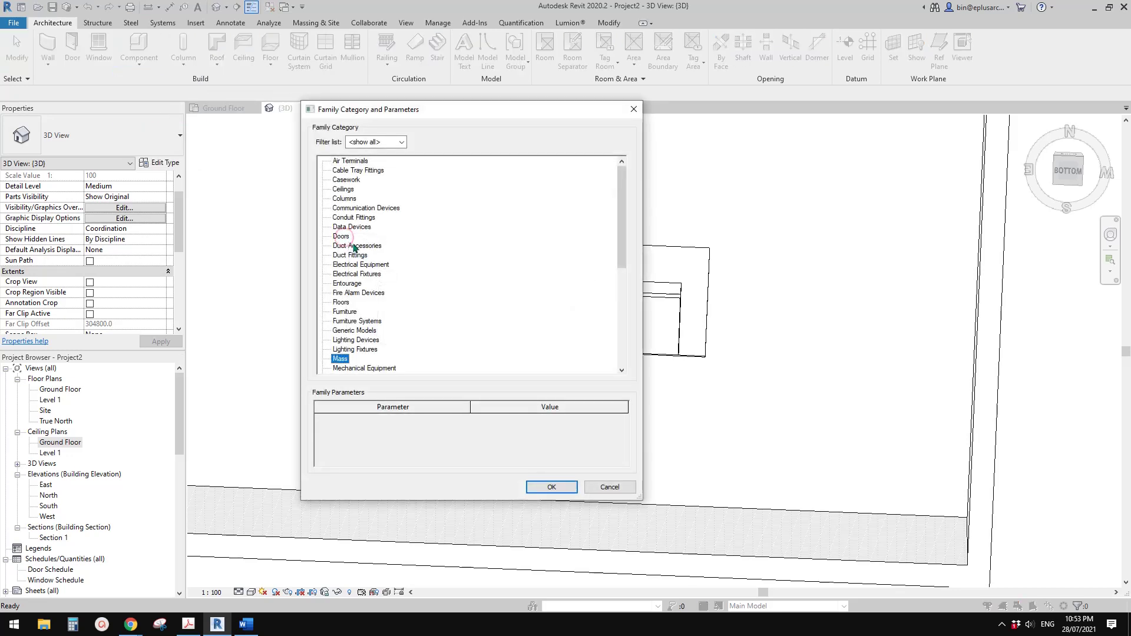
click(569, 486)
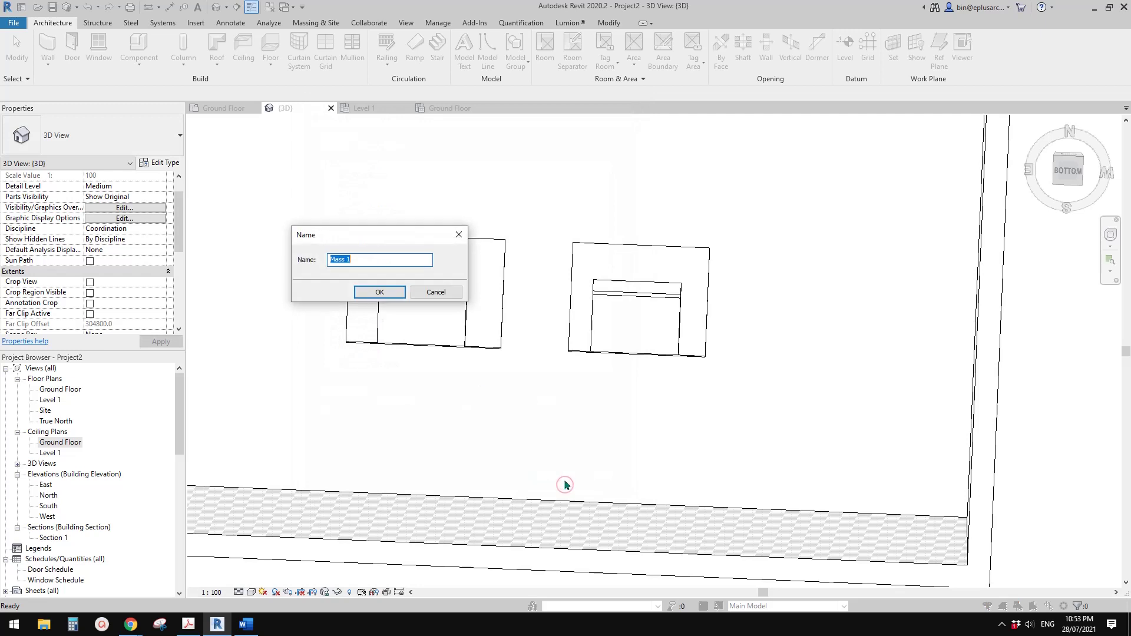
click(378, 292)
mouse_move(412, 260)
shift+middle_down()
mouse_move(411, 285)
mouse_move(393, 284)
mouse_move(404, 305)
mouse_move(404, 269)
shift+middle_up()
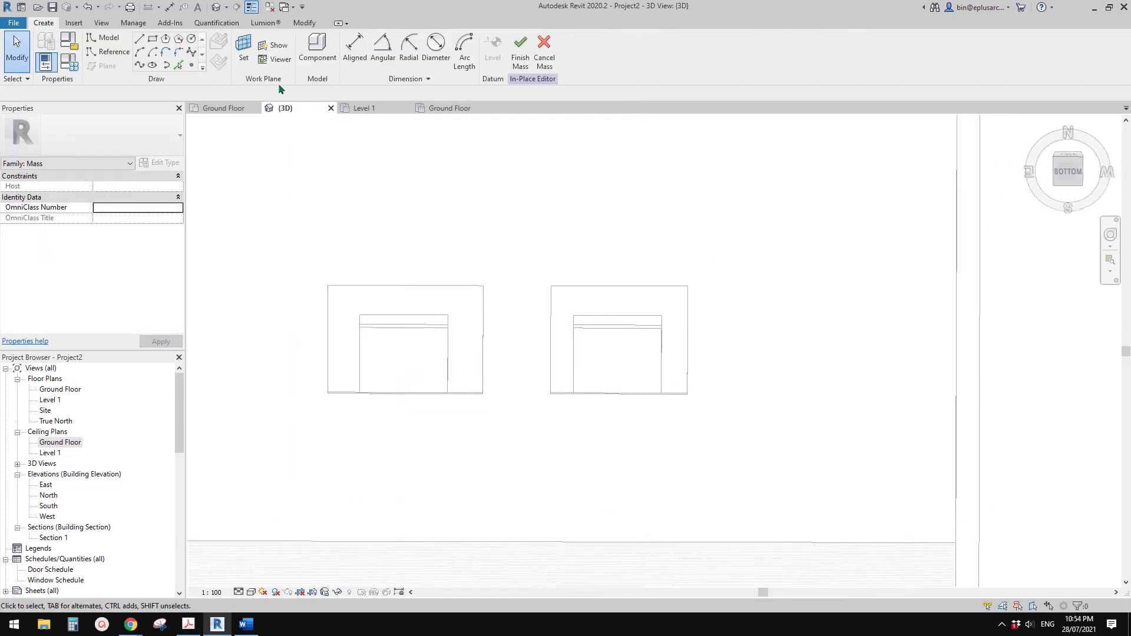
Set the work plane to the ceiling face, pick the eastern ceiling opening's edge loop as model lines and lock all four to it
click(244, 59)
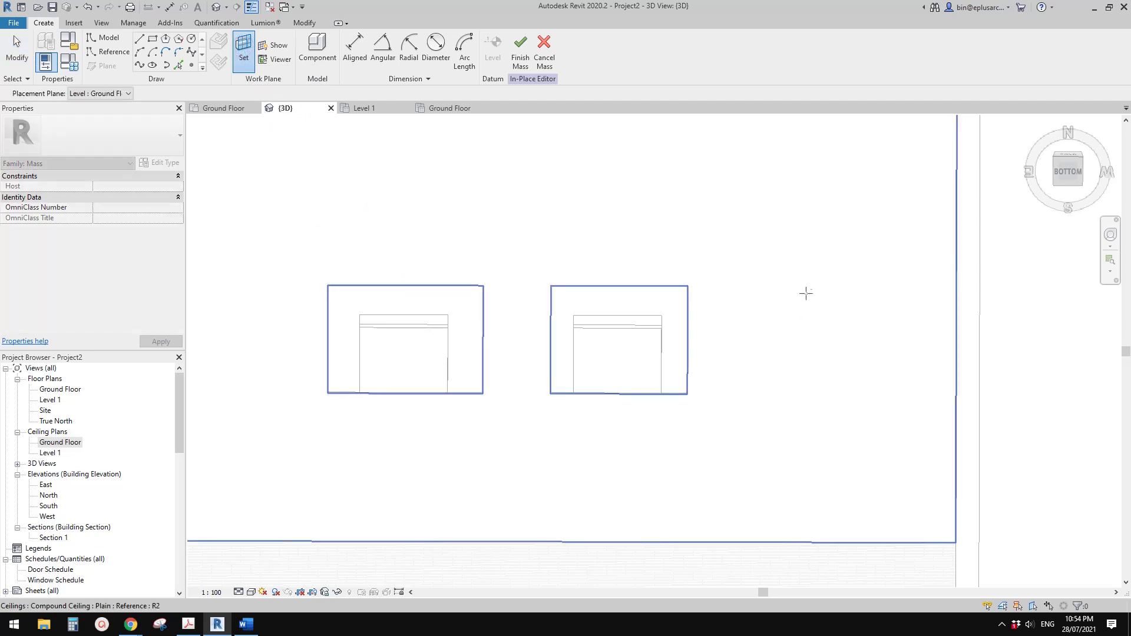
click(779, 293)
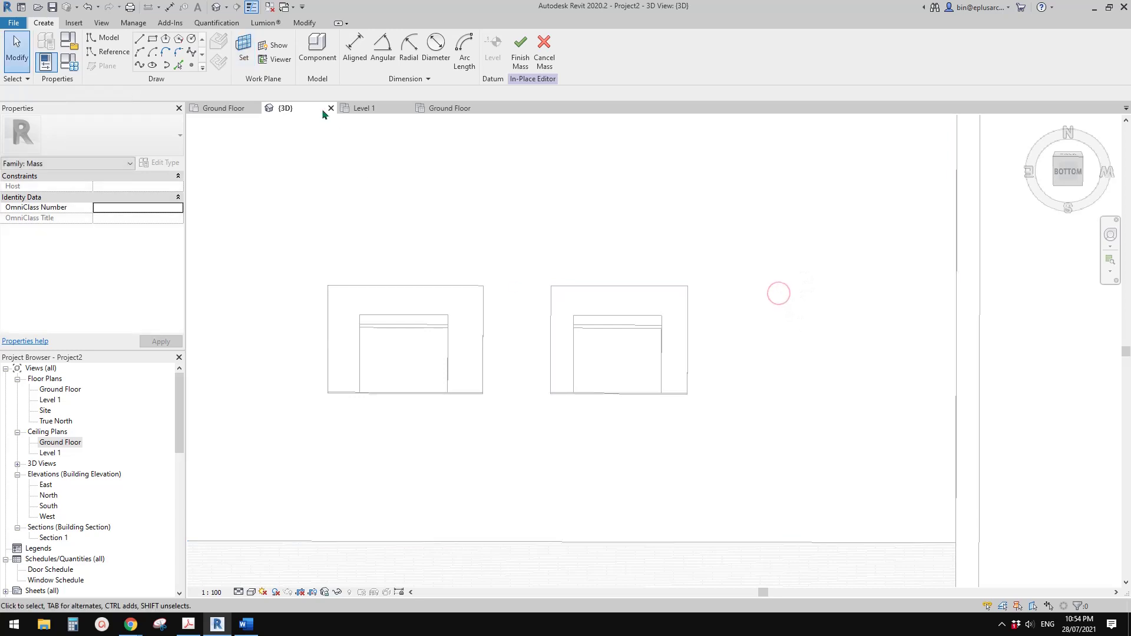
click(178, 66)
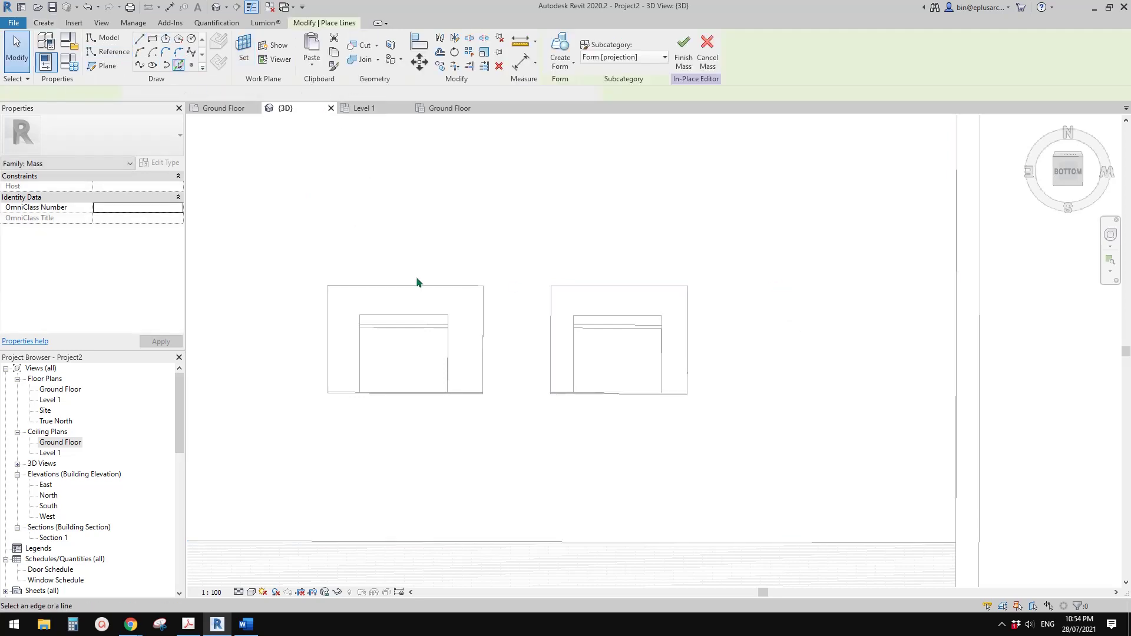
key(Tab)
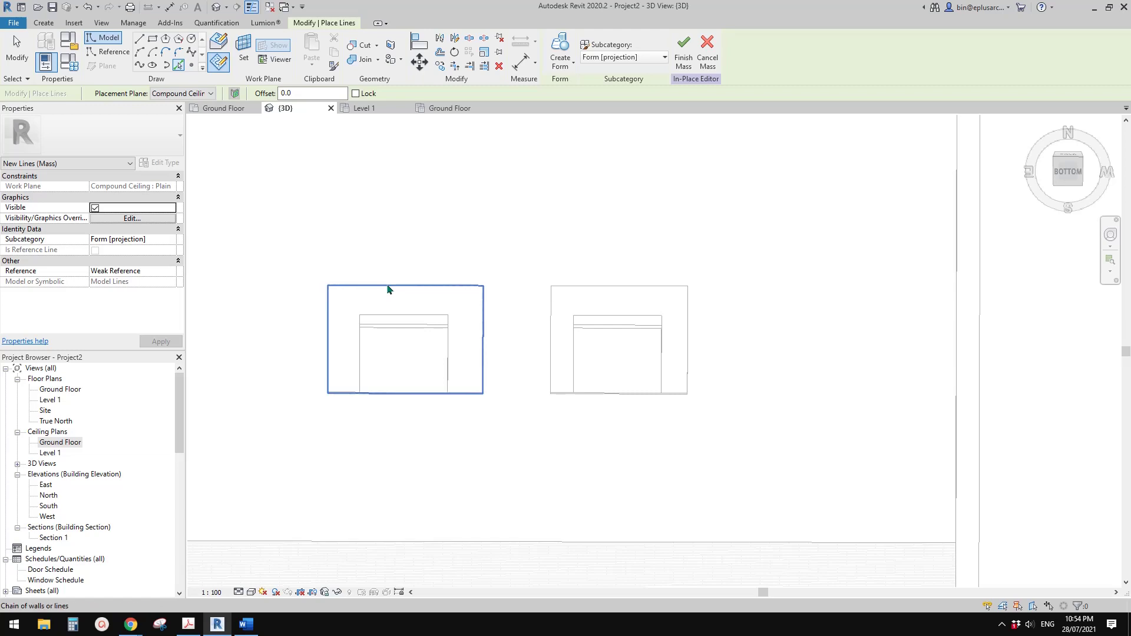
click(387, 288)
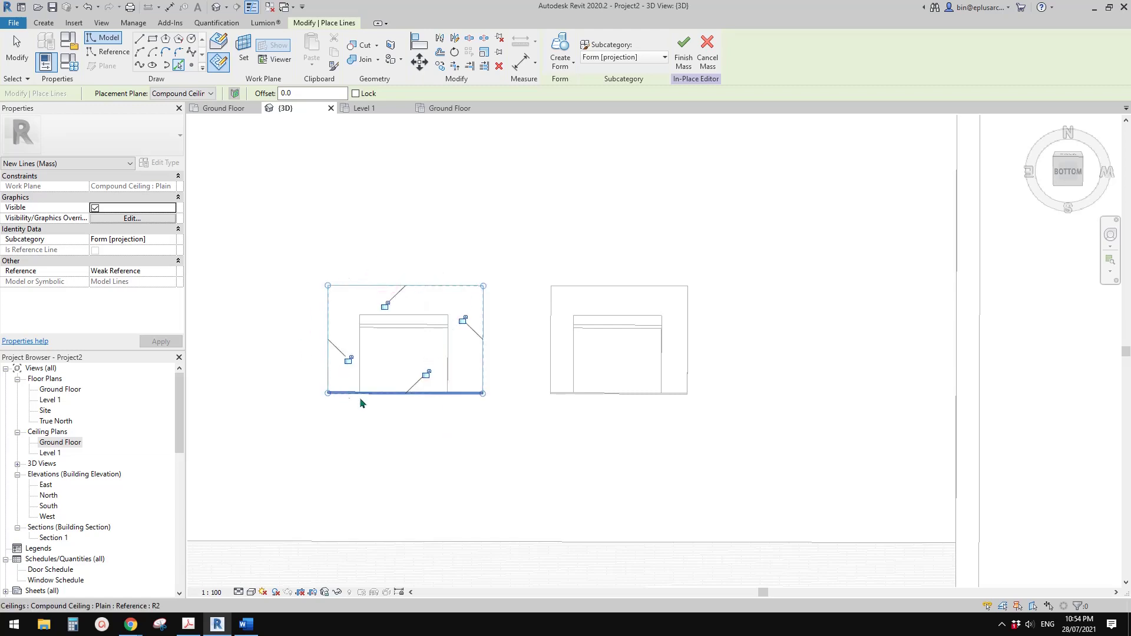
scroll(462, 334, up, 1)
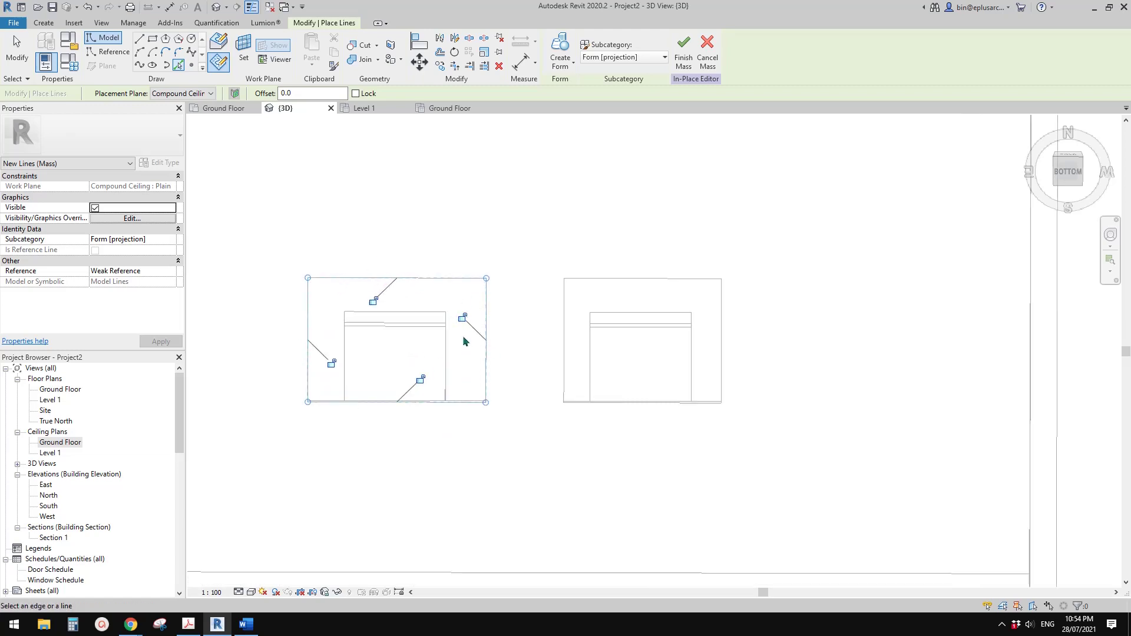
click(334, 359)
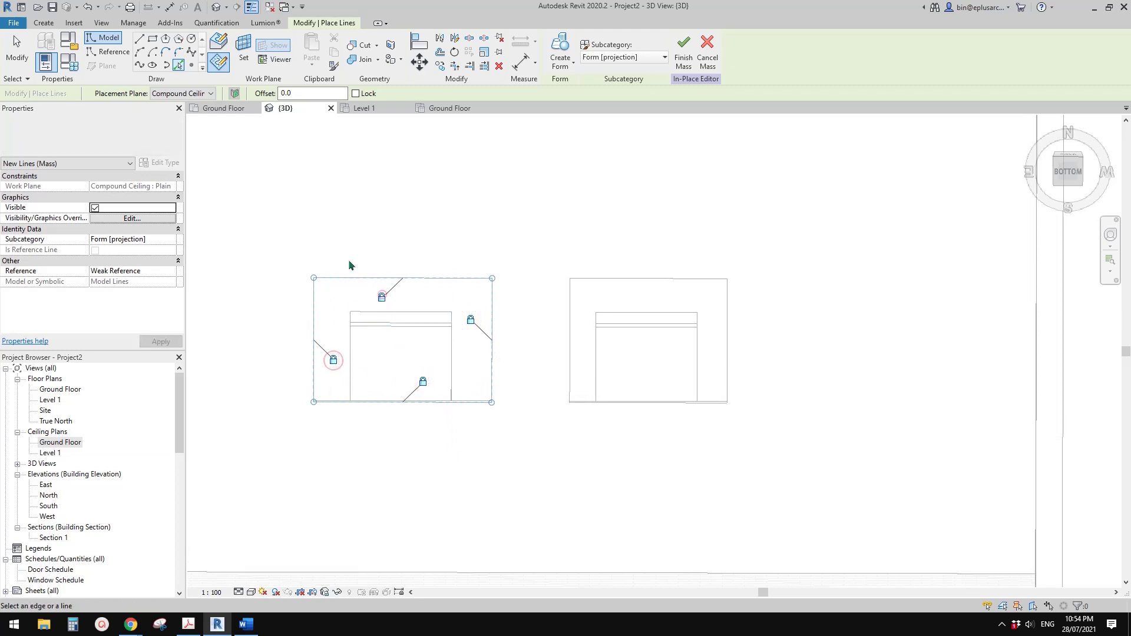
scroll(346, 307, up, 1)
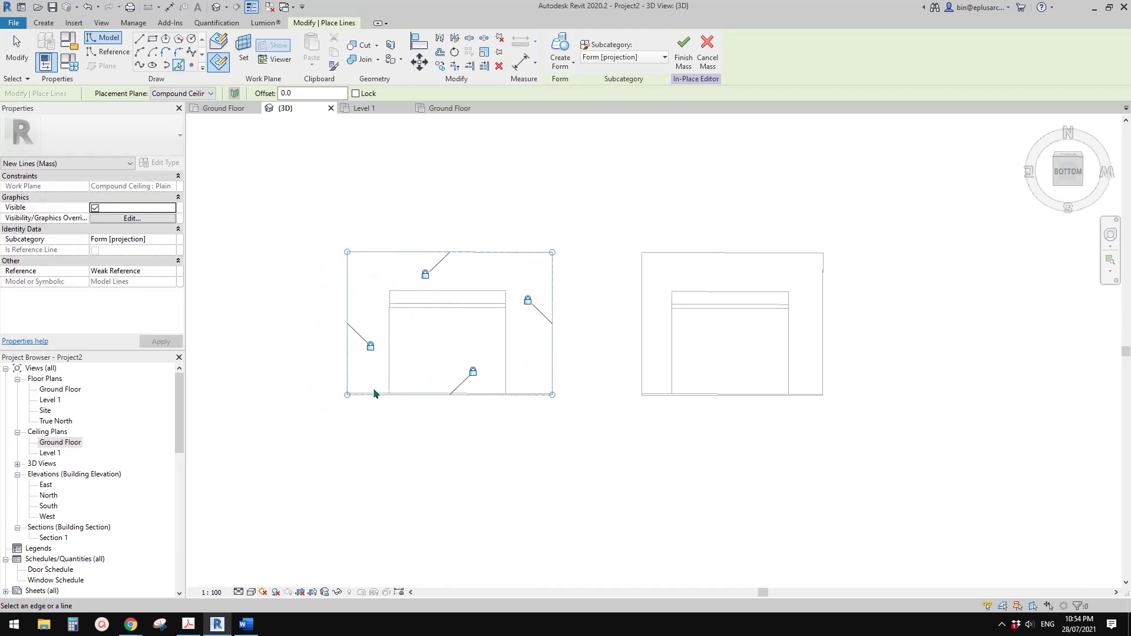
middle_drag(439, 260, 451, 273)
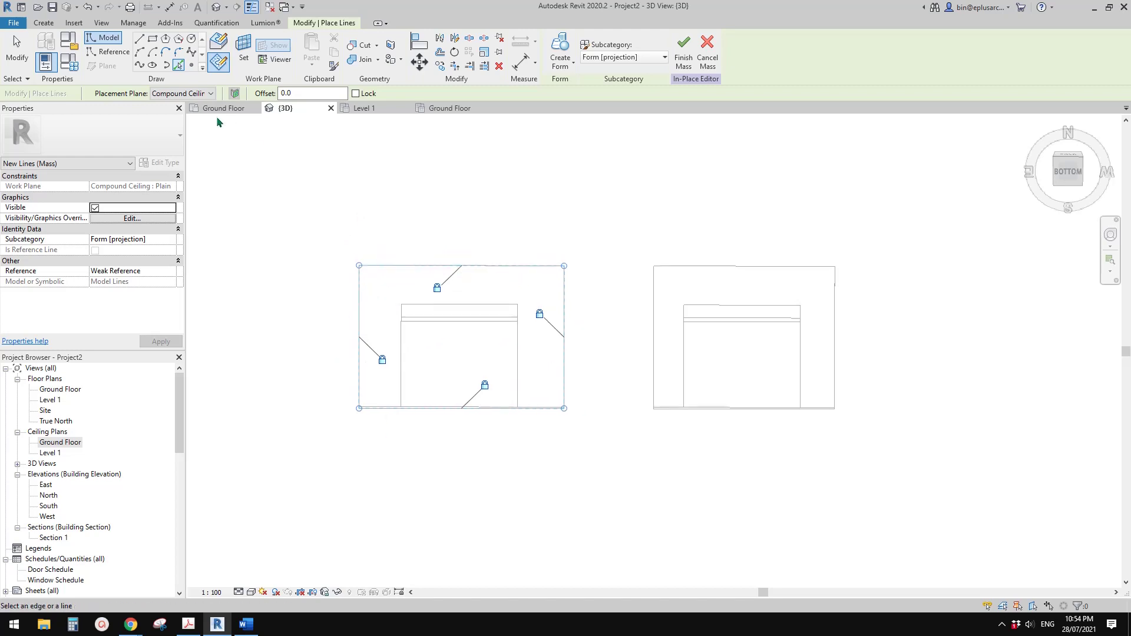
middle_drag(415, 320, 395, 296)
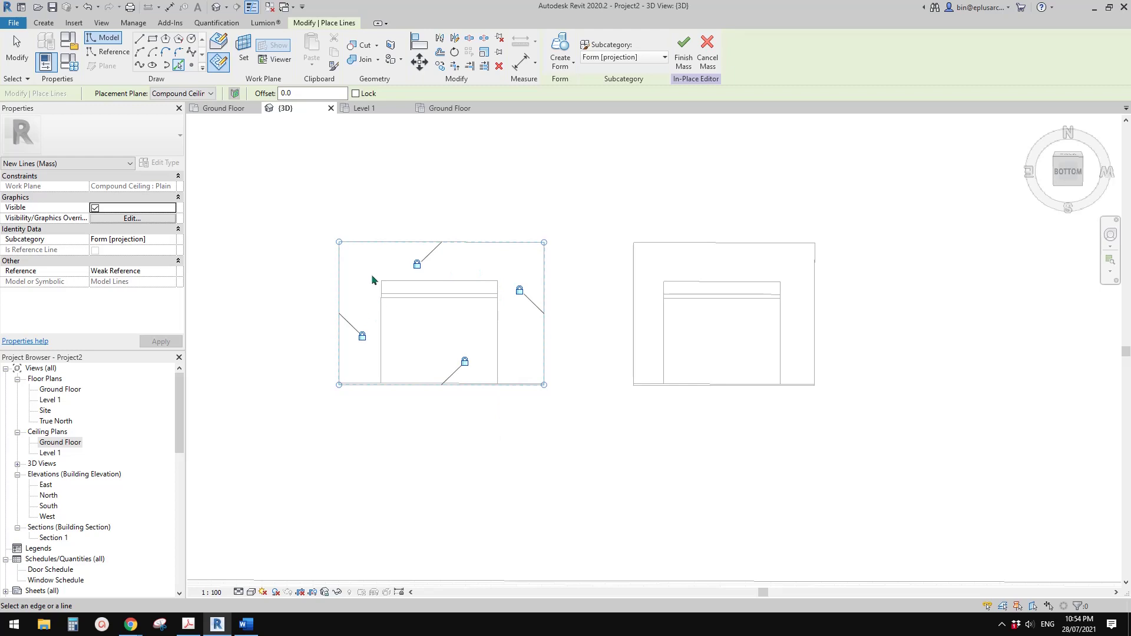
Set the work plane to the roof face, pick the eastern skylight opening's full edge loop as model lines and lock them
click(243, 51)
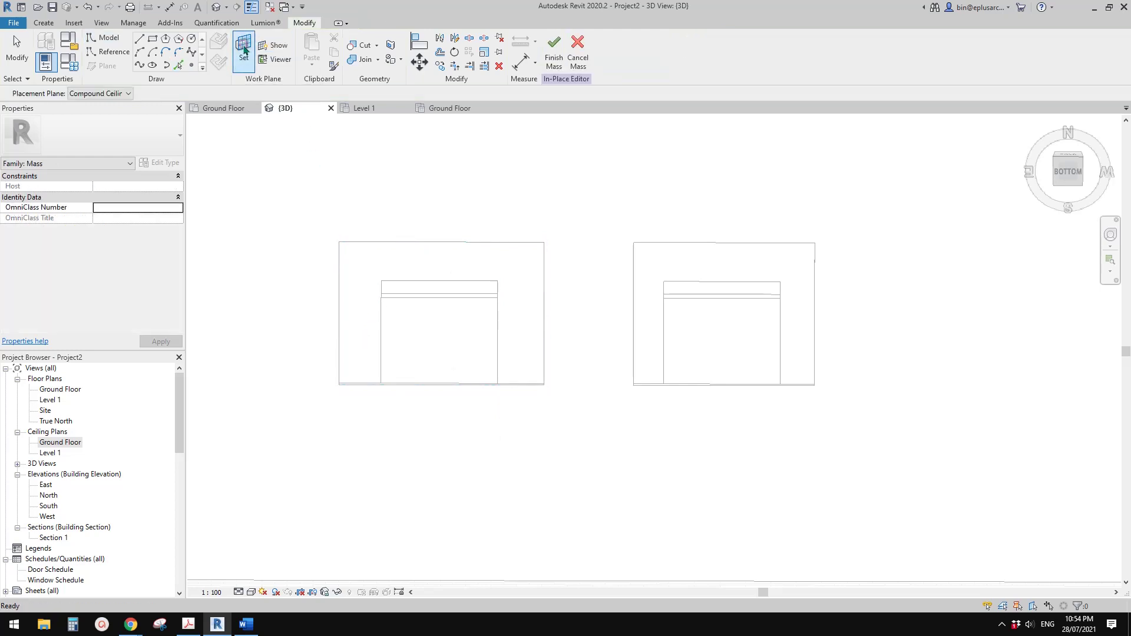
click(492, 260)
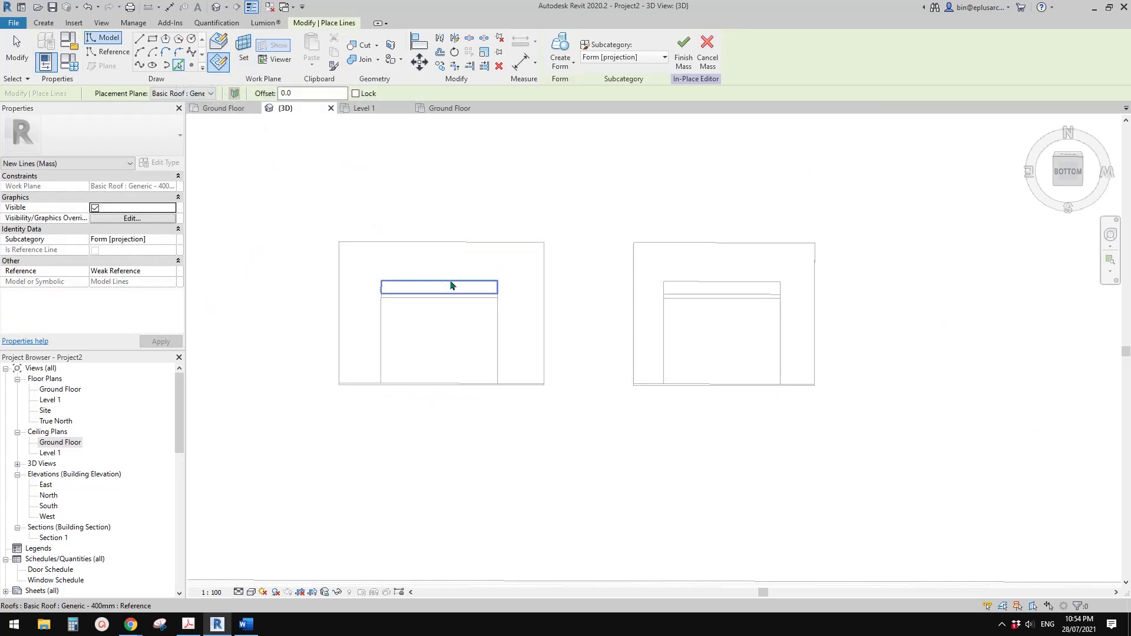
key(Tab)
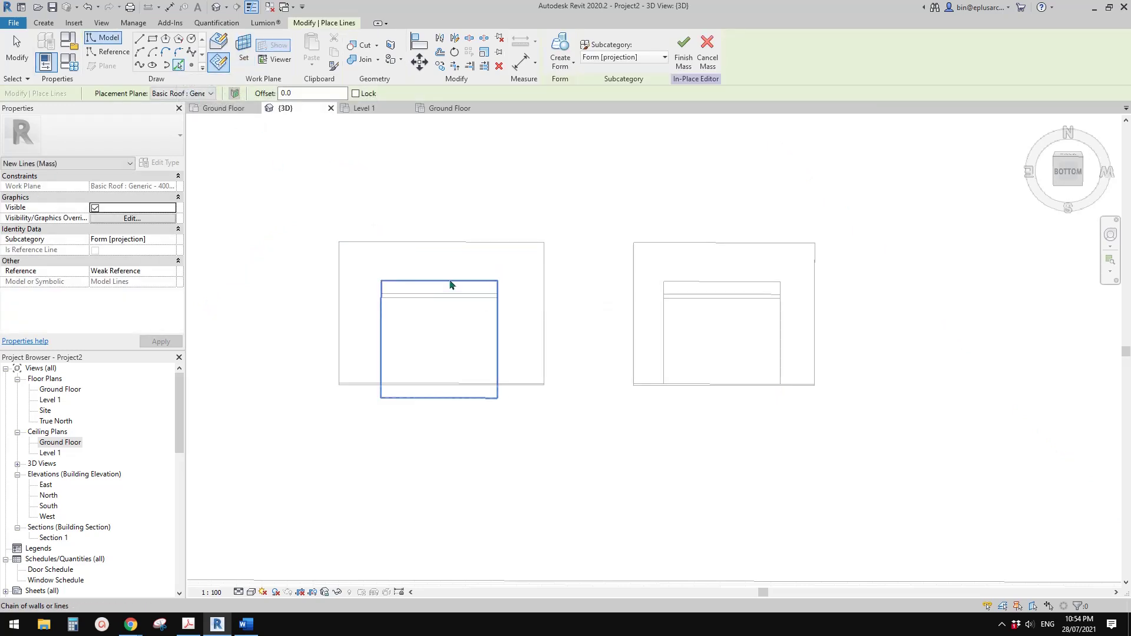
click(451, 285)
click(419, 301)
click(459, 381)
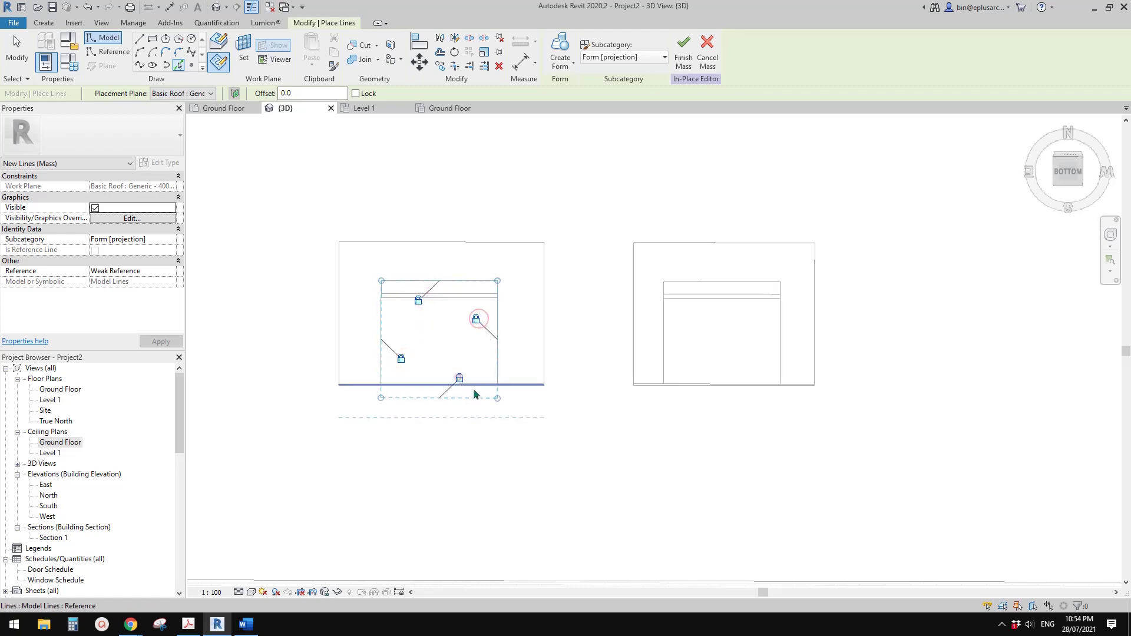
key(Escape)
key(Escape)
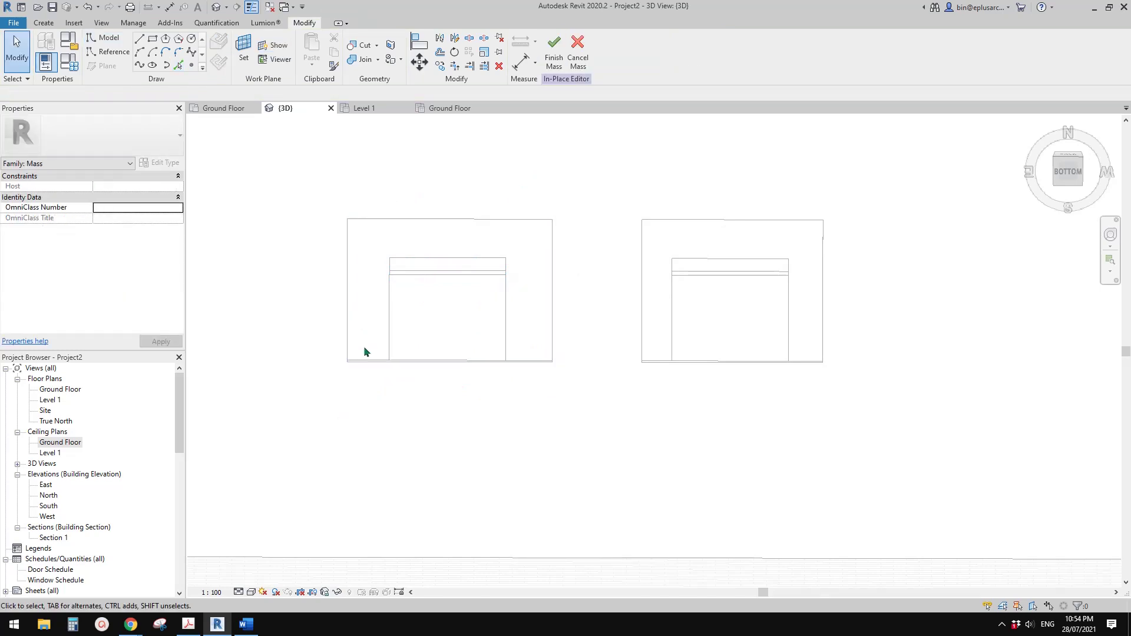
Convert the four lines around the eastern ceiling opening into reference lines
middle_drag(518, 235, 495, 262)
middle_drag(357, 254, 361, 265)
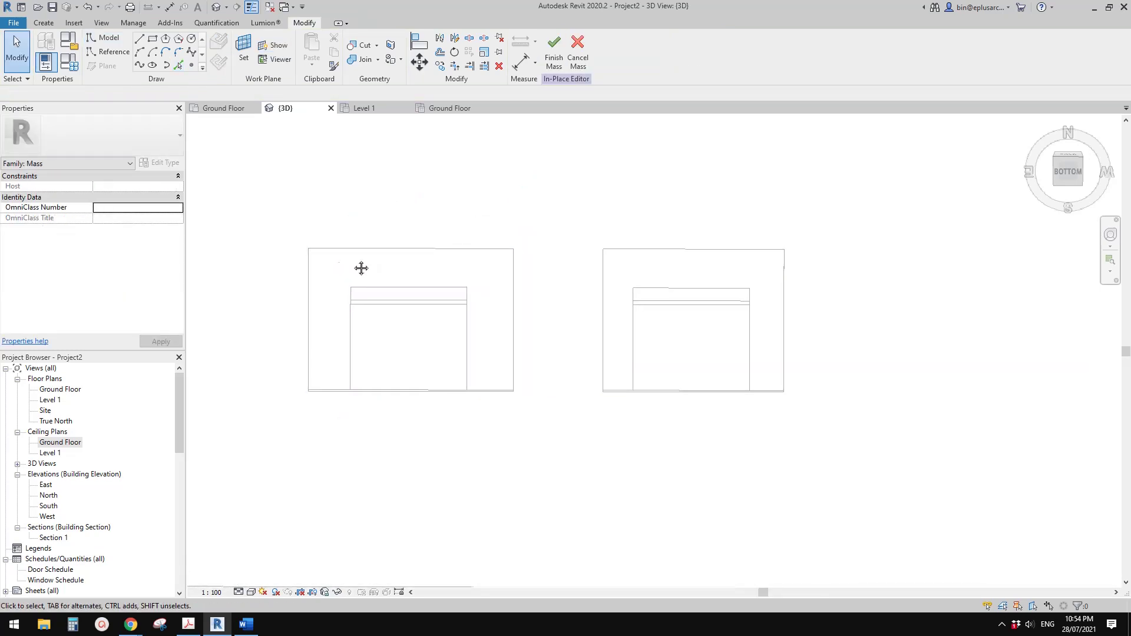
click(503, 253)
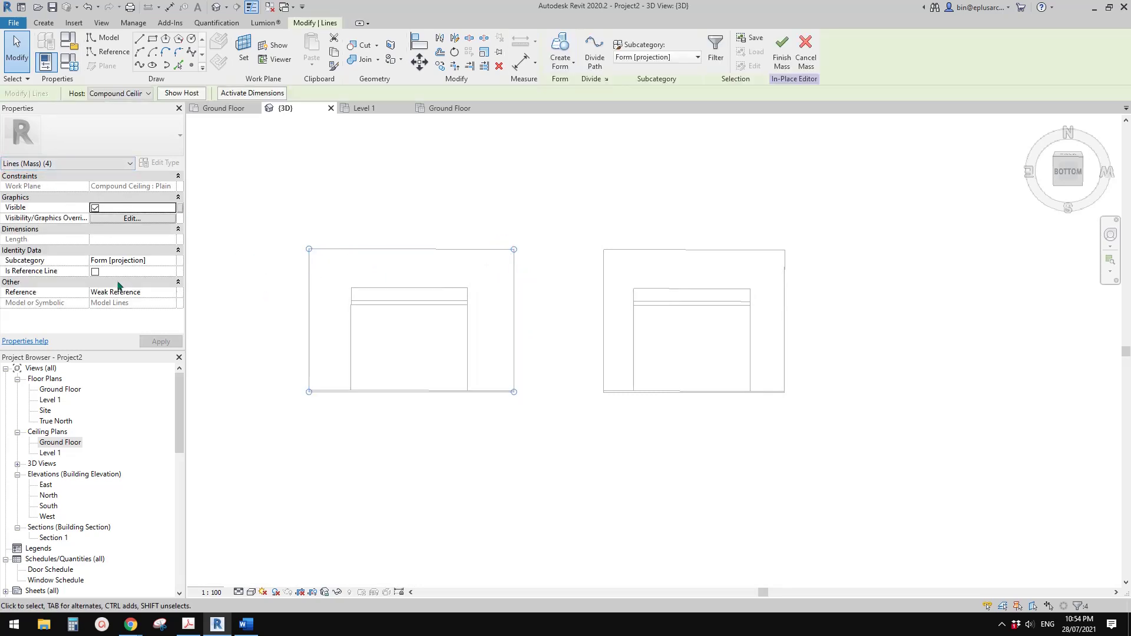
click(95, 271)
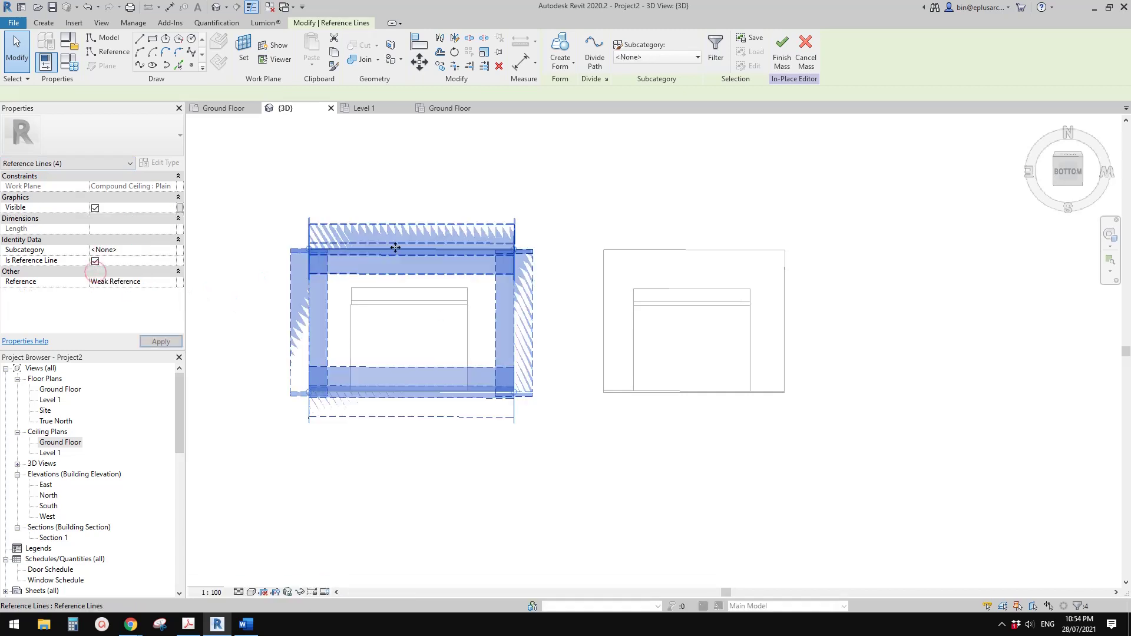
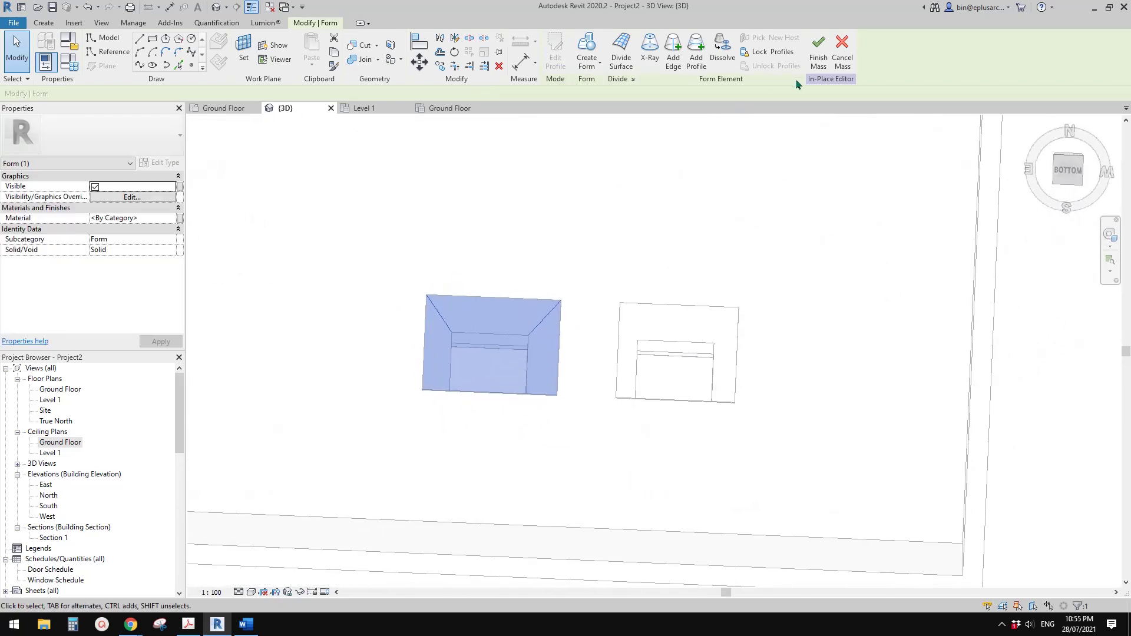
Finish the in-place mass that links the eastern ceiling opening to its skylight, and inspect it from below
click(816, 59)
shift+middle_drag(793, 232, 641, 410)
scroll(581, 342, up, 5)
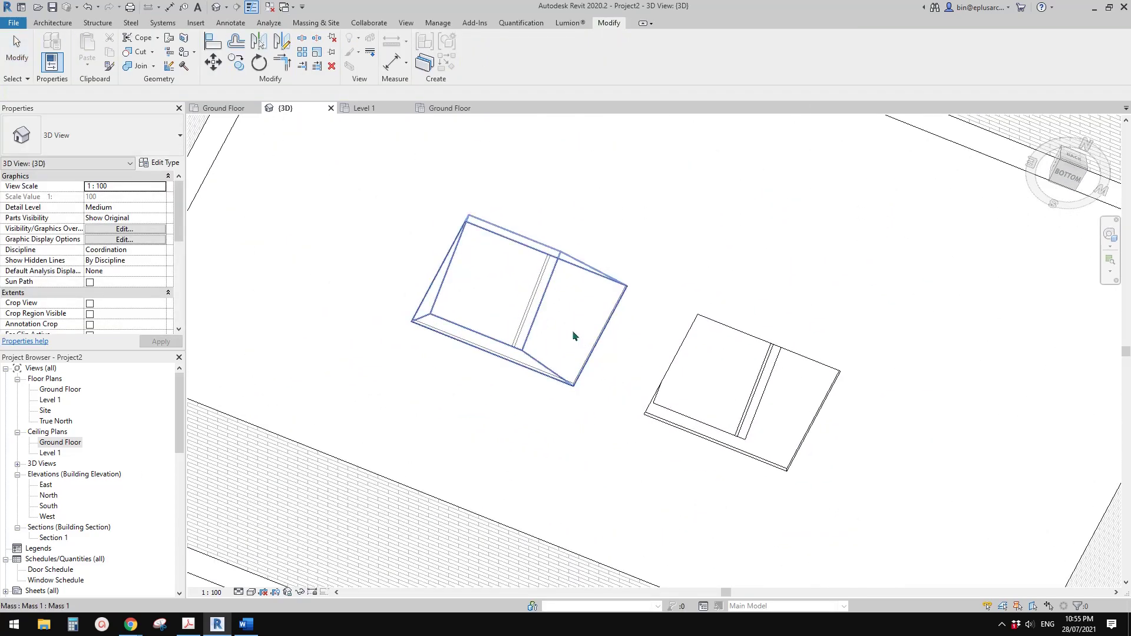
click(570, 325)
shift+middle_drag(570, 325, 493, 386)
key(Escape)
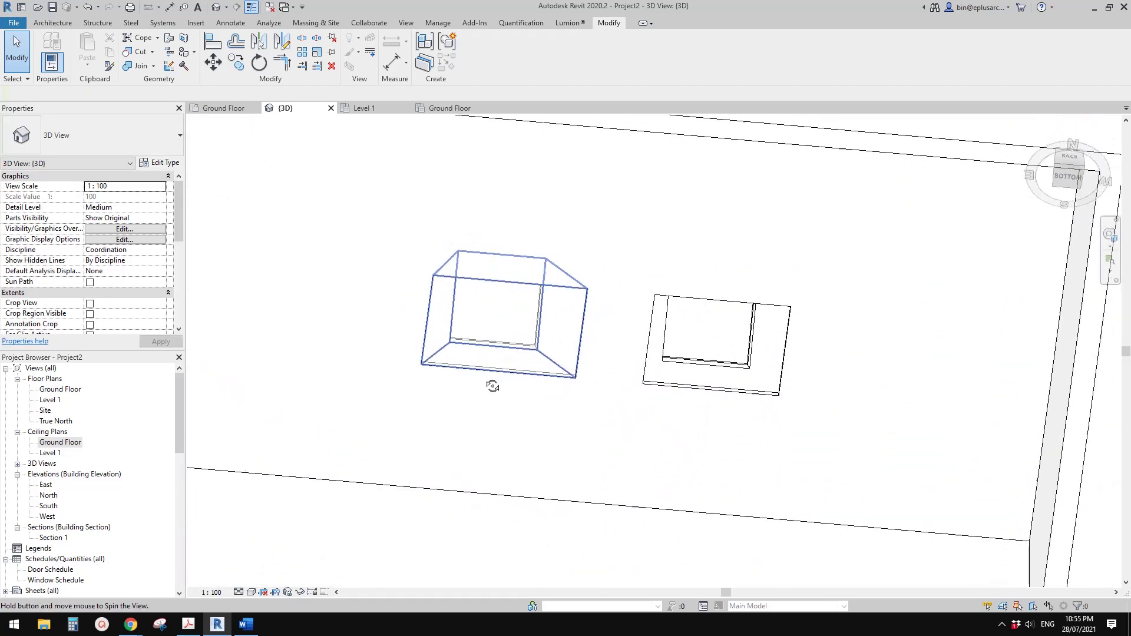
Temporarily isolate the shaft mass in the 3D view and orbit to show its sloping side faces
click(490, 355)
shift+middle_drag(507, 344, 490, 356)
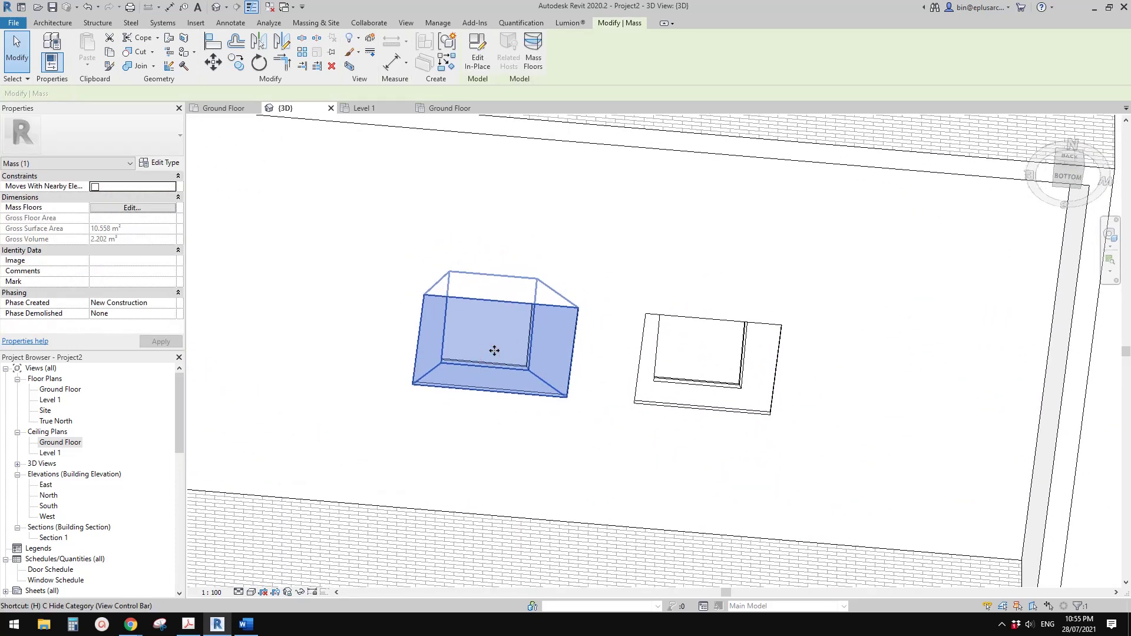
key(i)
click(591, 318)
shift+middle_drag(630, 307, 676, 377)
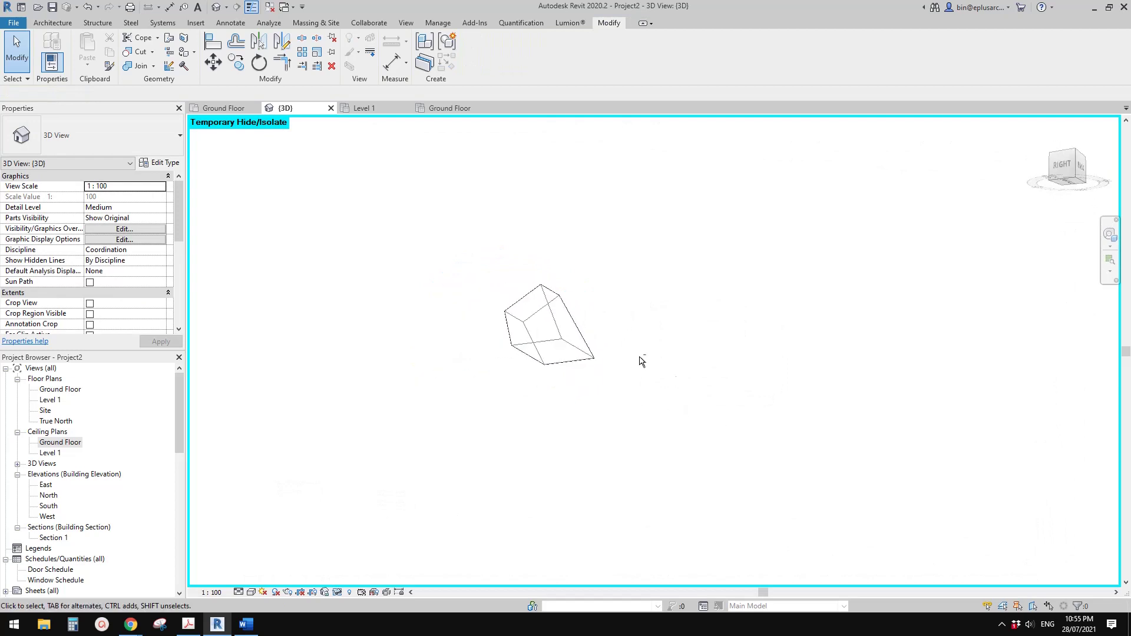
shift+middle_drag(625, 317, 415, 464)
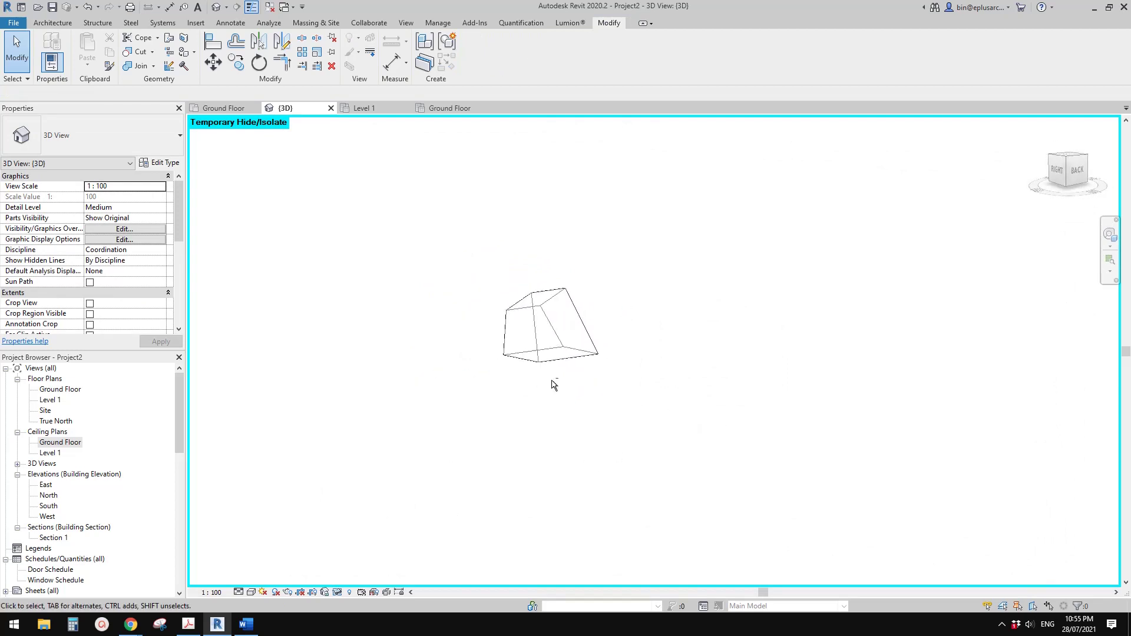
shift+middle_drag(522, 394, 426, 341)
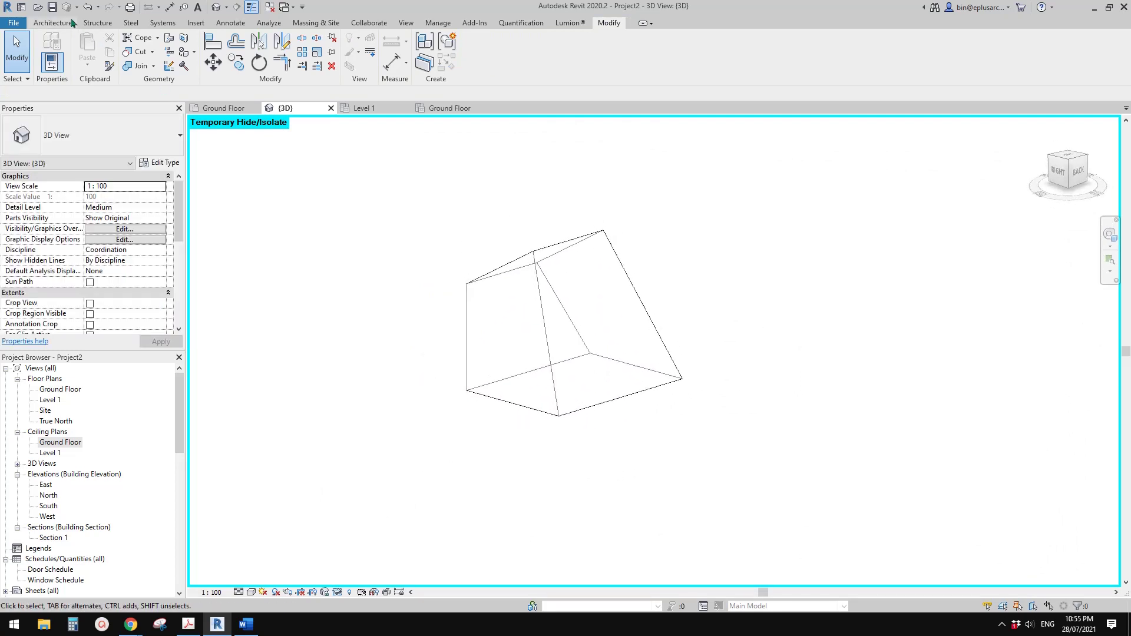
Place a Generic 100mm Wall on the first sloping side face of the isolated shaft mass
click(53, 23)
click(50, 65)
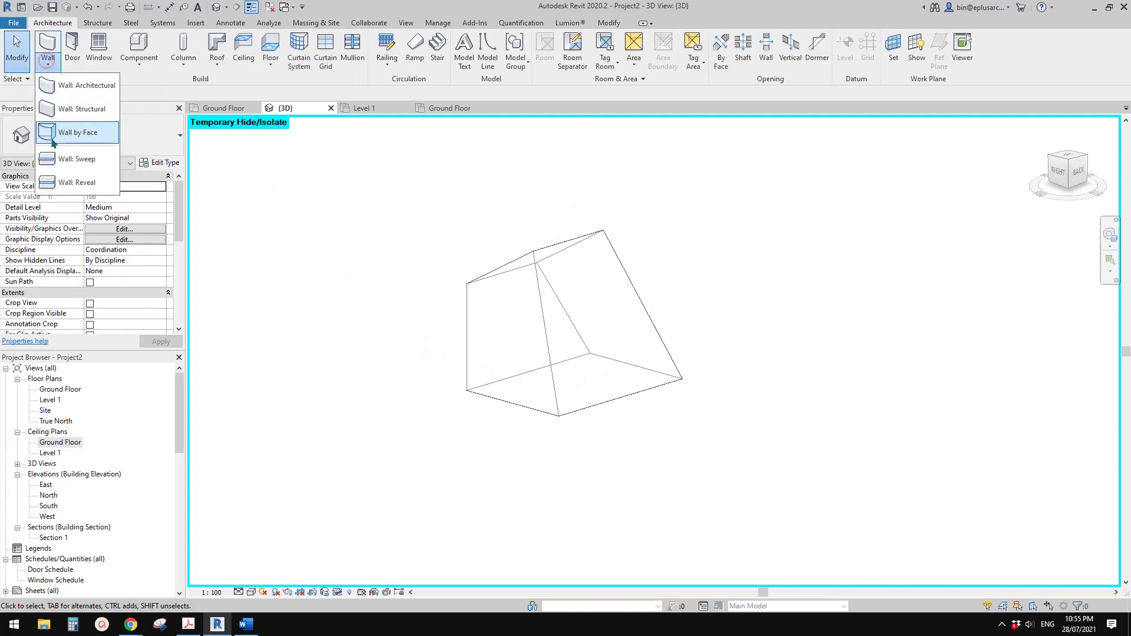
click(82, 86)
scroll(126, 272, down, 3)
scroll(126, 236, up, 3)
click(112, 139)
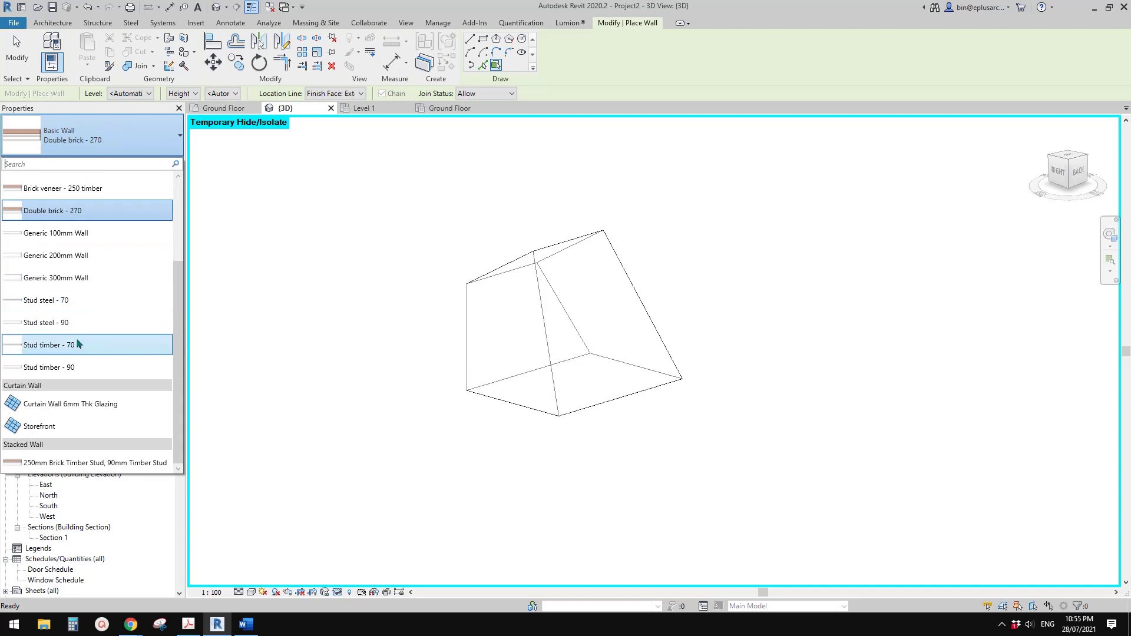
scroll(94, 341, up, 1)
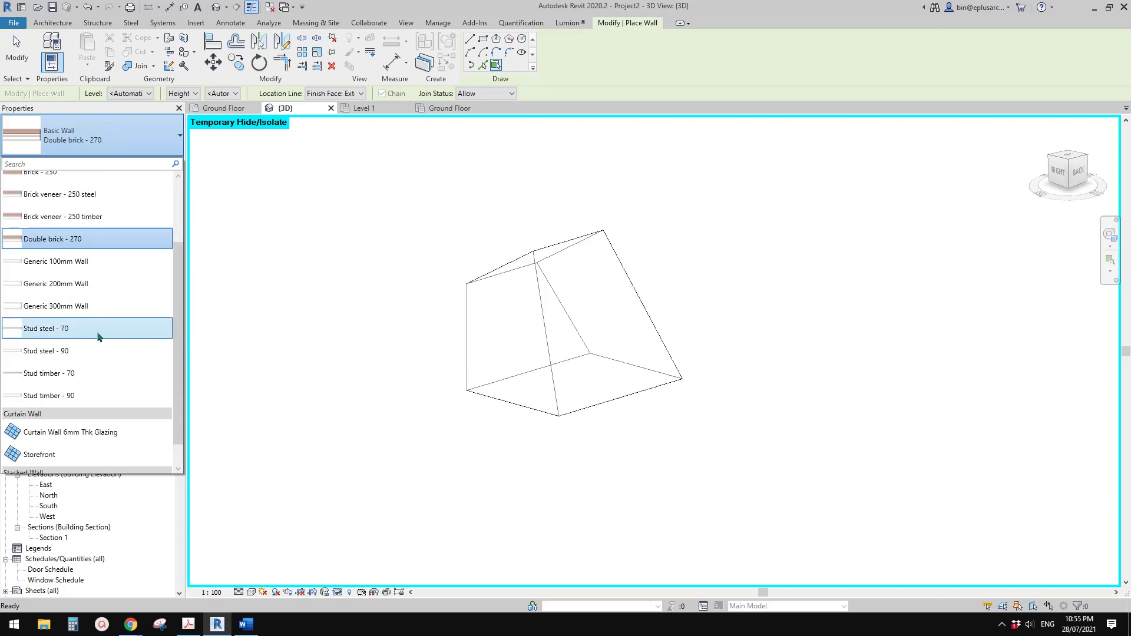
click(54, 261)
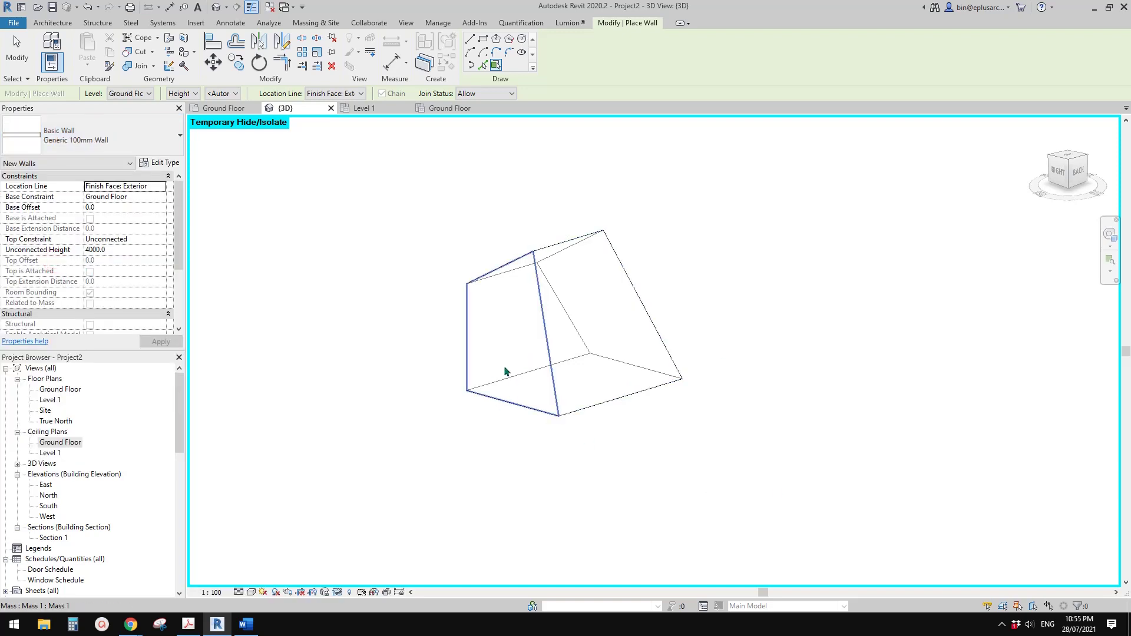
shift+middle_drag(504, 341, 480, 348)
key(Escape)
key(Escape)
Set the new shaft wall's location line to Finish Face: Interior
click(506, 324)
shift+middle_drag(526, 384, 545, 380)
click(163, 201)
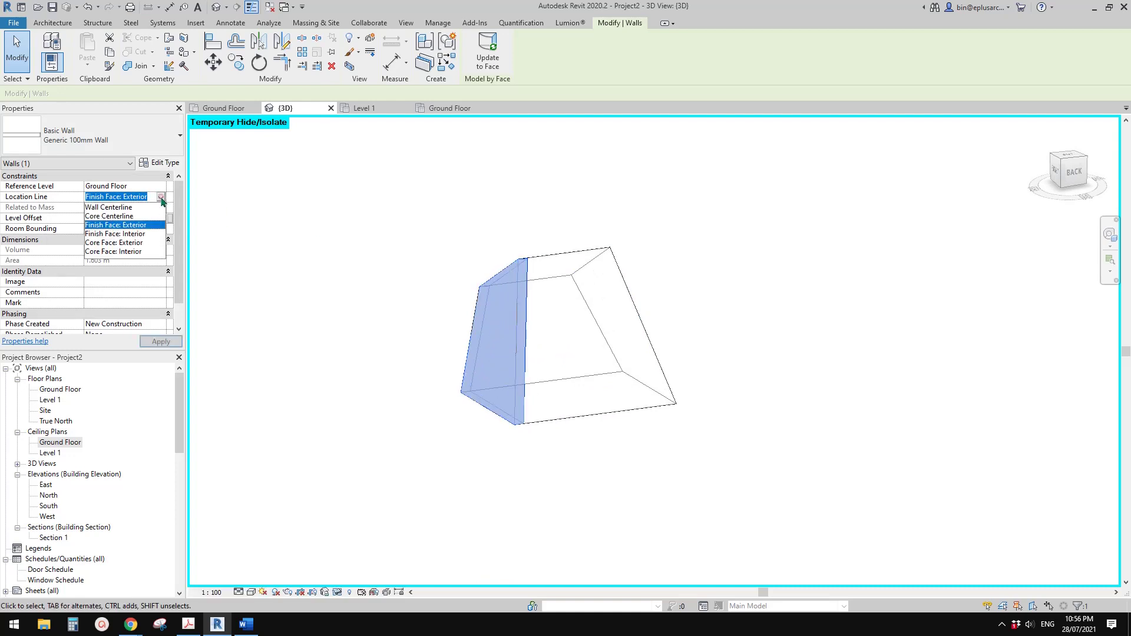
click(134, 236)
click(412, 338)
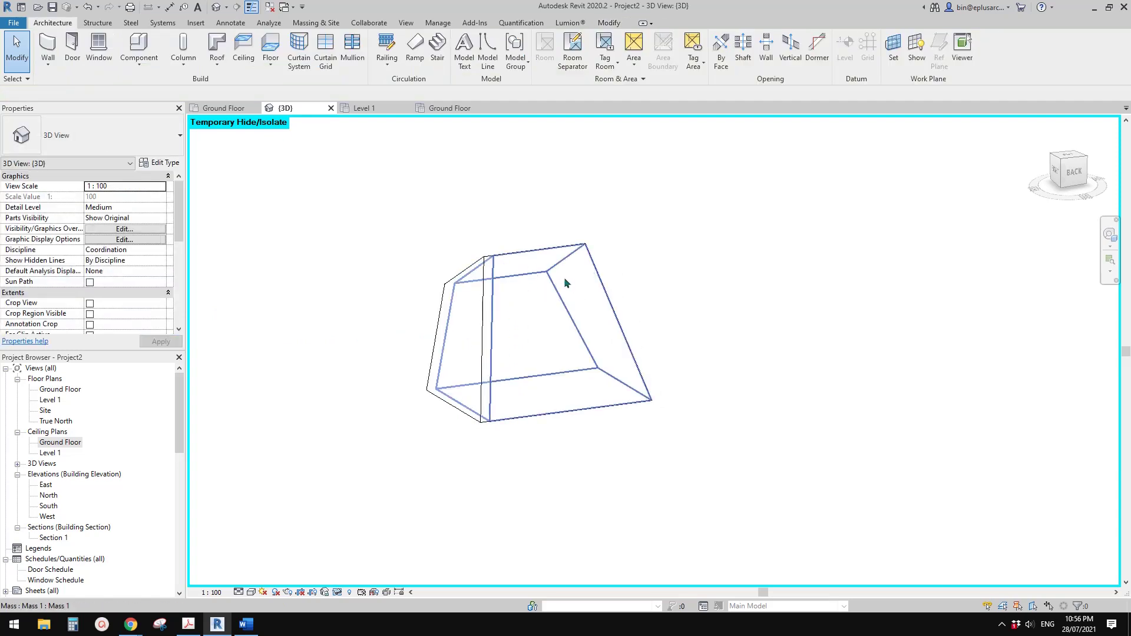
middle_drag(543, 329, 569, 328)
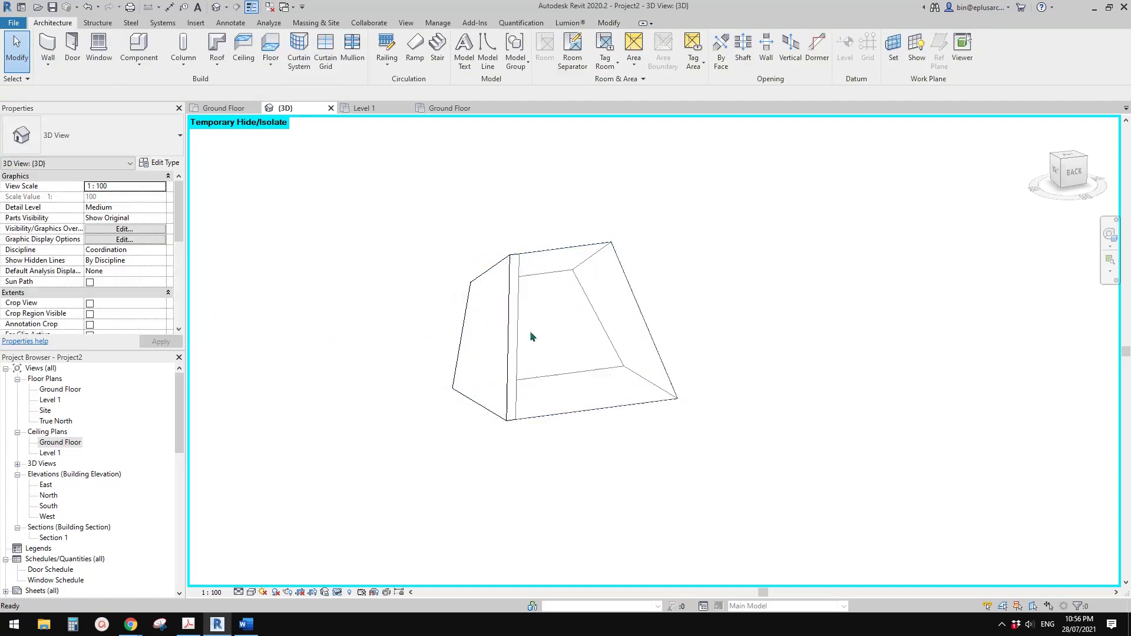
Create similar Generic 100mm walls on the remaining side faces of the shaft mass
click(471, 319)
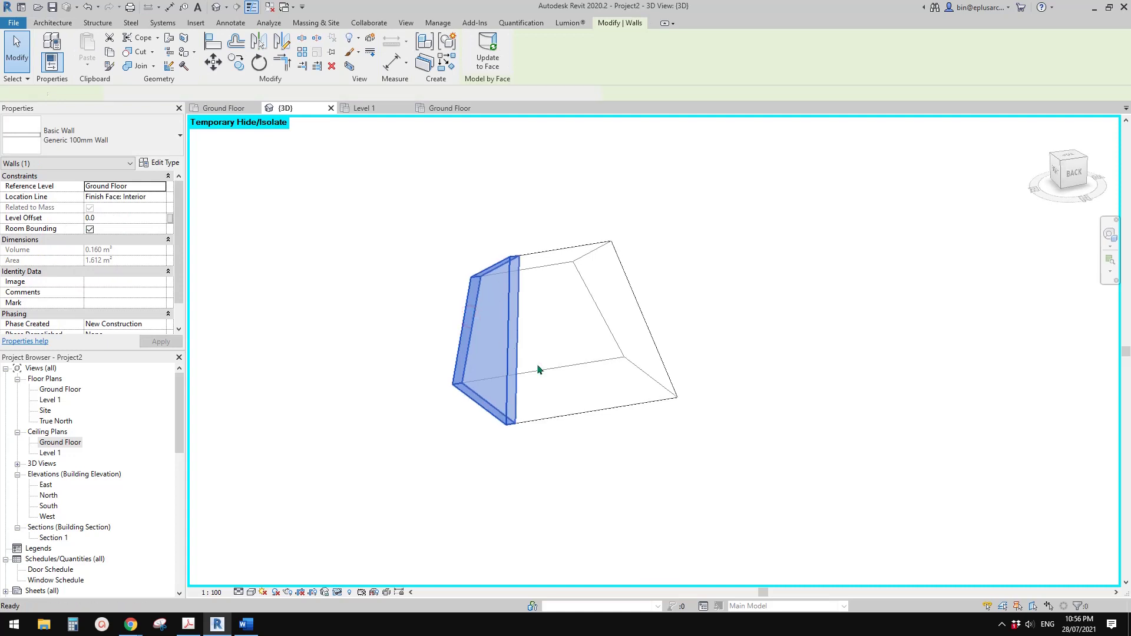
key(c)
key(s)
shift+middle_drag(568, 335, 435, 317)
click(424, 357)
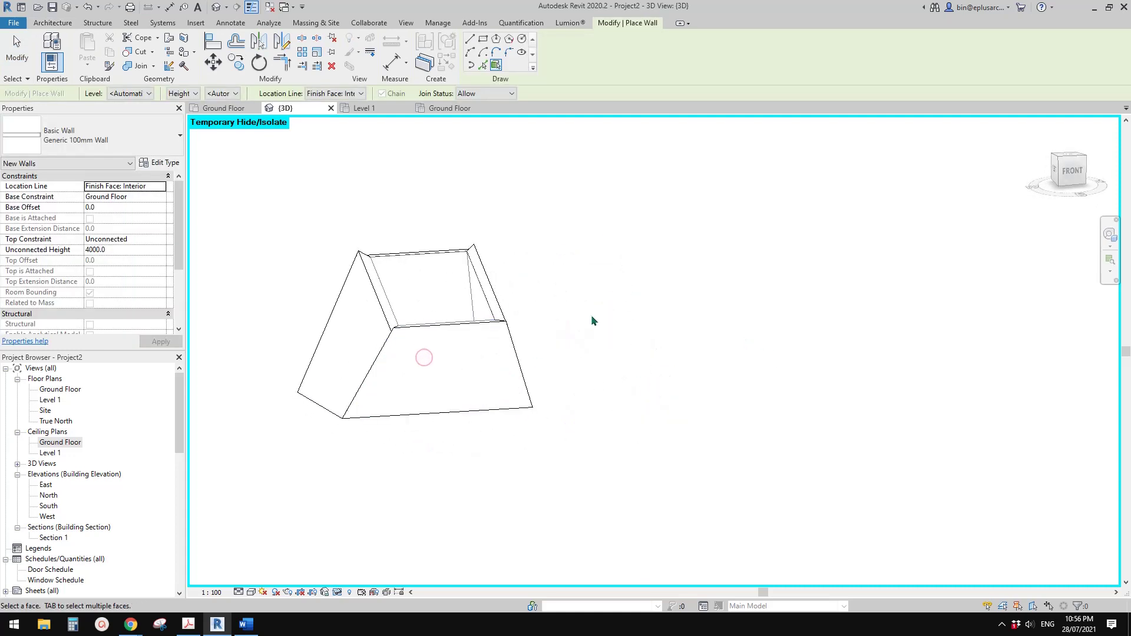
key(Escape)
Examine the walls around the shaft and the mass they enclose from several angles
middle_drag(515, 345, 726, 266)
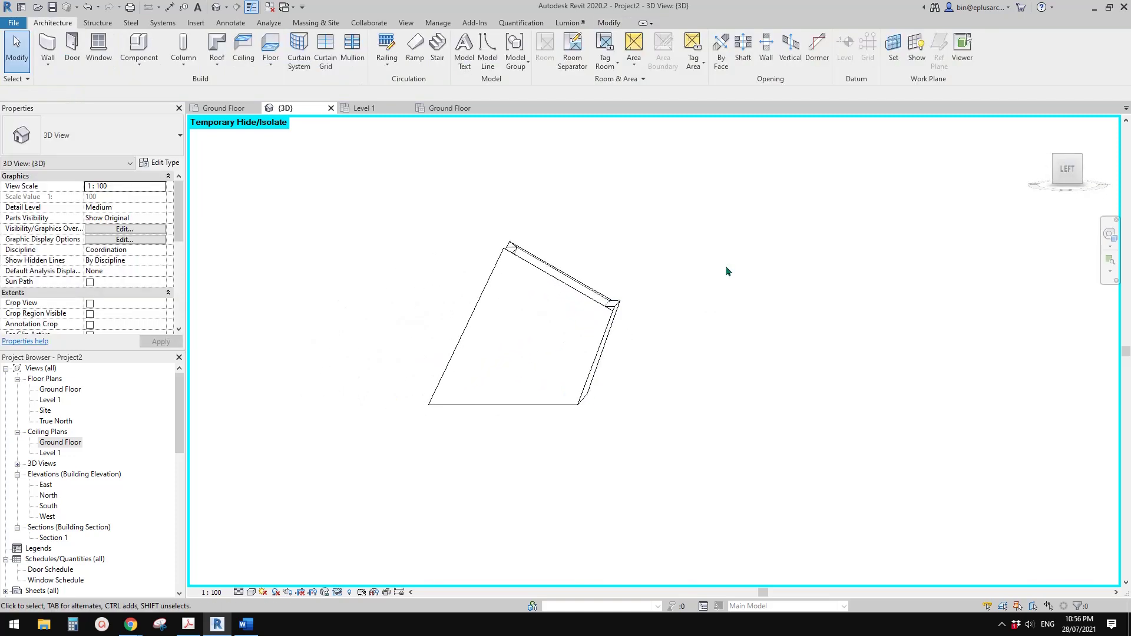
shift+middle_drag(637, 330, 478, 336)
click(475, 308)
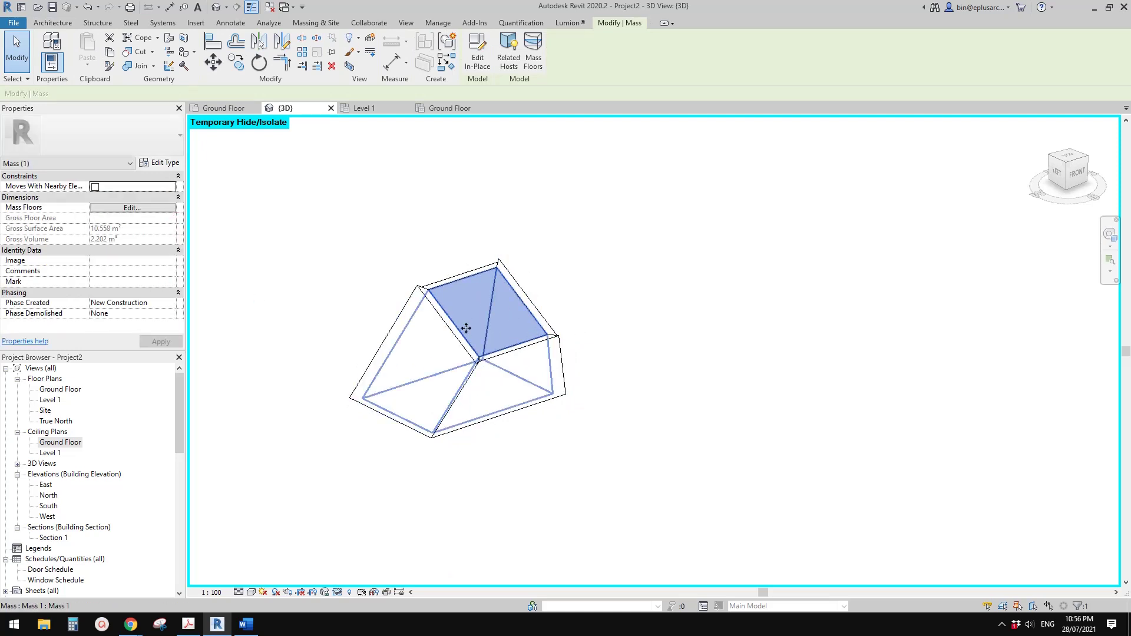
shift+middle_drag(490, 338, 547, 368)
shift+middle_drag(479, 433, 346, 421)
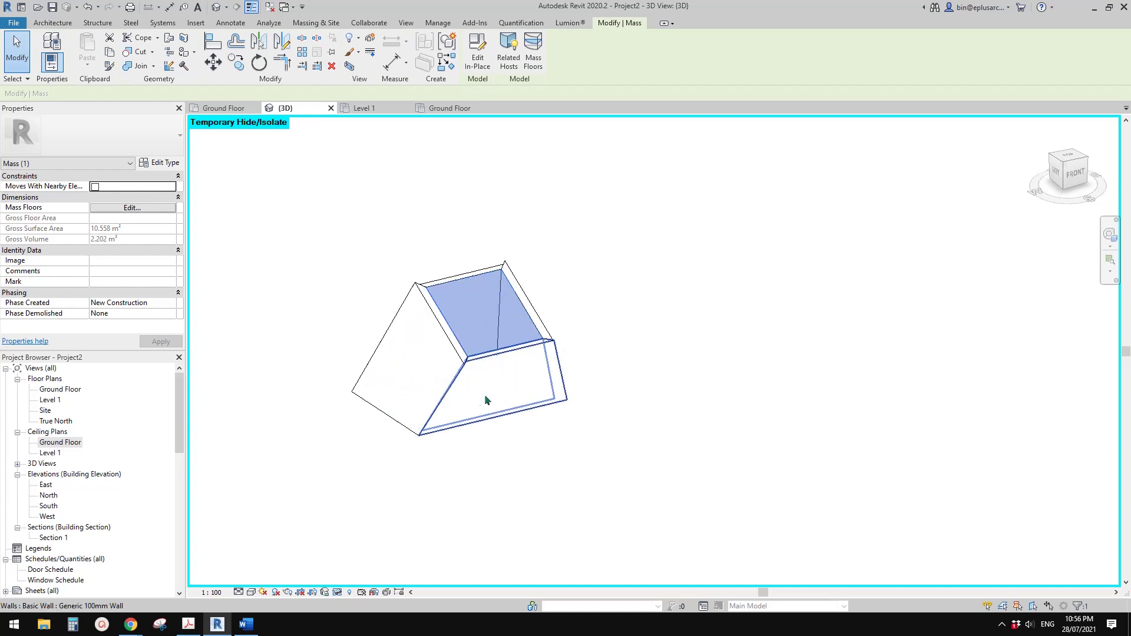
mouse_move(499, 389)
shift+middle_down()
mouse_move(555, 366)
mouse_move(620, 379)
mouse_move(540, 375)
mouse_move(487, 407)
mouse_move(490, 389)
shift+middle_up()
key(Escape)
click(506, 377)
click(557, 367)
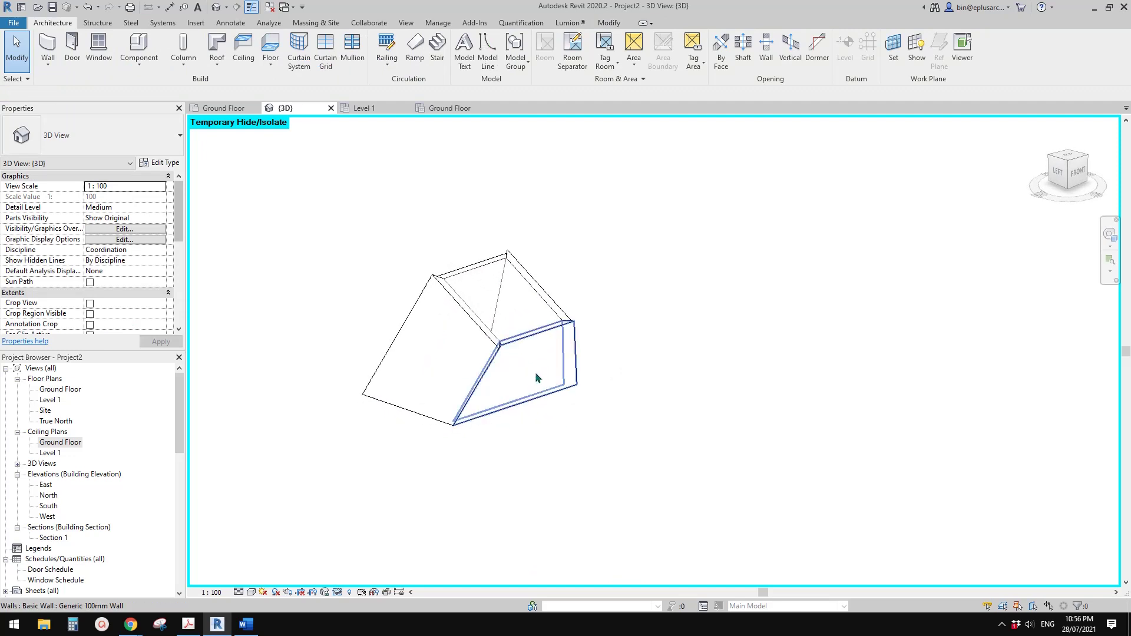
shift+middle_drag(538, 378, 455, 396)
shift+middle_drag(474, 328, 485, 295)
Set the shaft mass's Phase Demolished to New Construction
click(486, 297)
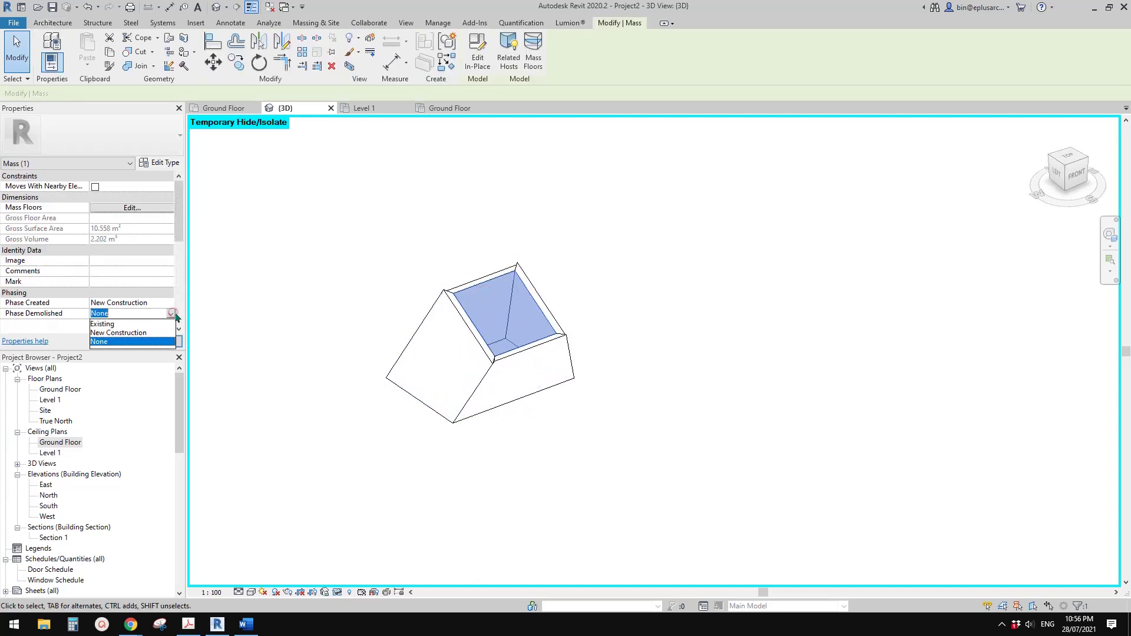
click(110, 332)
middle_drag(531, 347, 523, 354)
click(609, 324)
Reset the temporary isolation and check the eastern shaft and its mass phasing through the skylight
scroll(609, 324, down, 2)
shift+middle_drag(607, 333, 516, 385)
key(h)
key(r)
scroll(516, 383, up, 3)
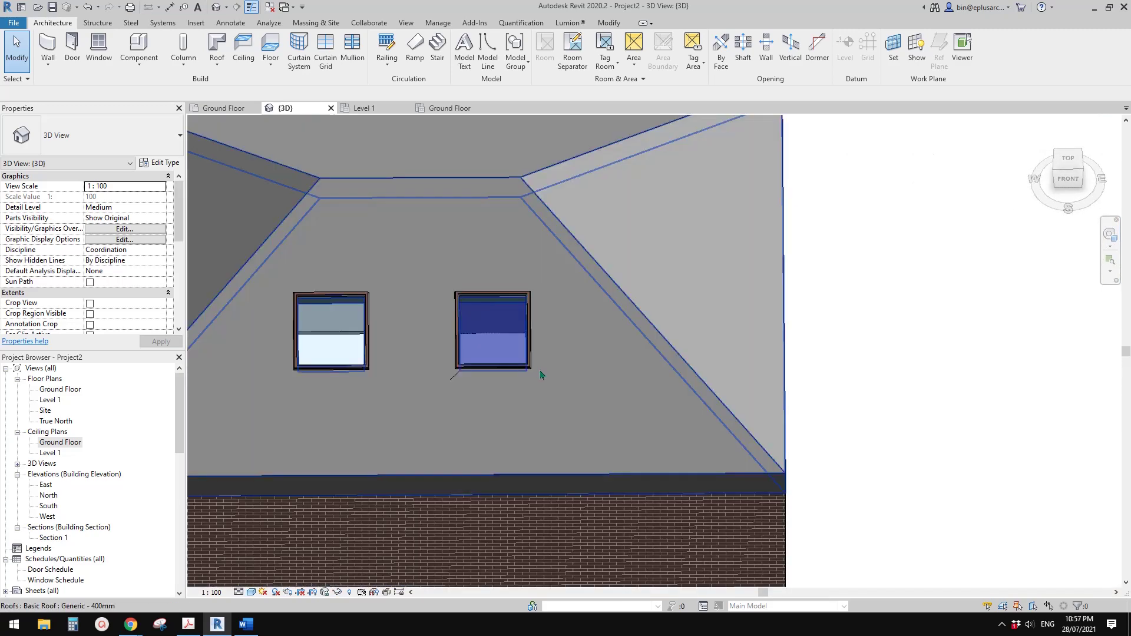
scroll(541, 374, down, 3)
shift+middle_drag(596, 321, 497, 273)
scroll(126, 289, down, 7)
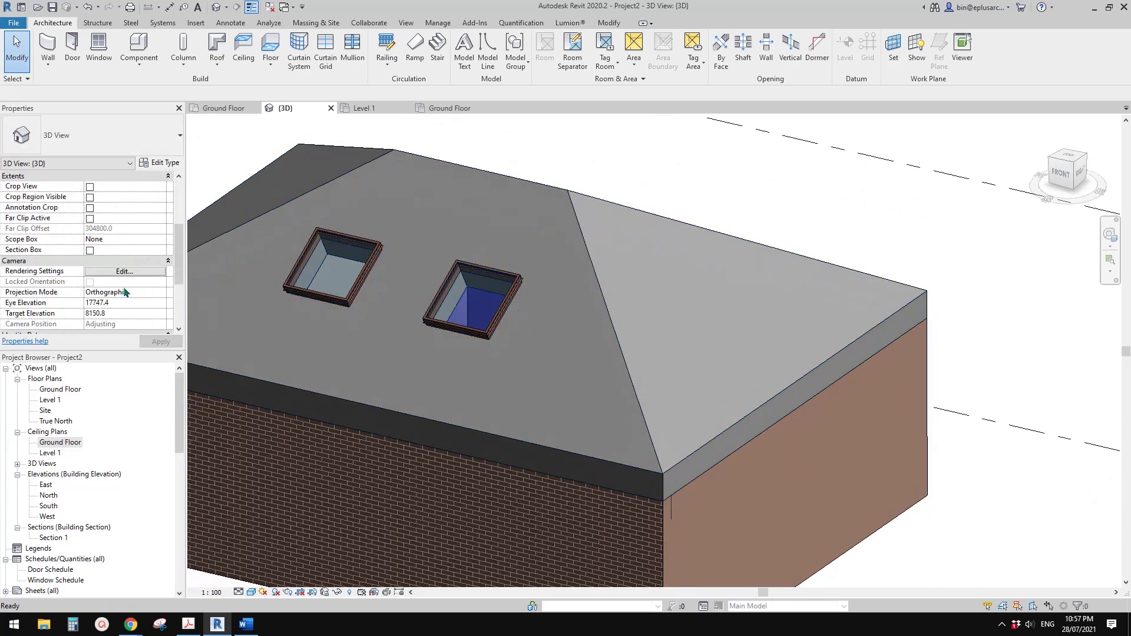
shift+middle_drag(382, 327, 483, 325)
click(484, 325)
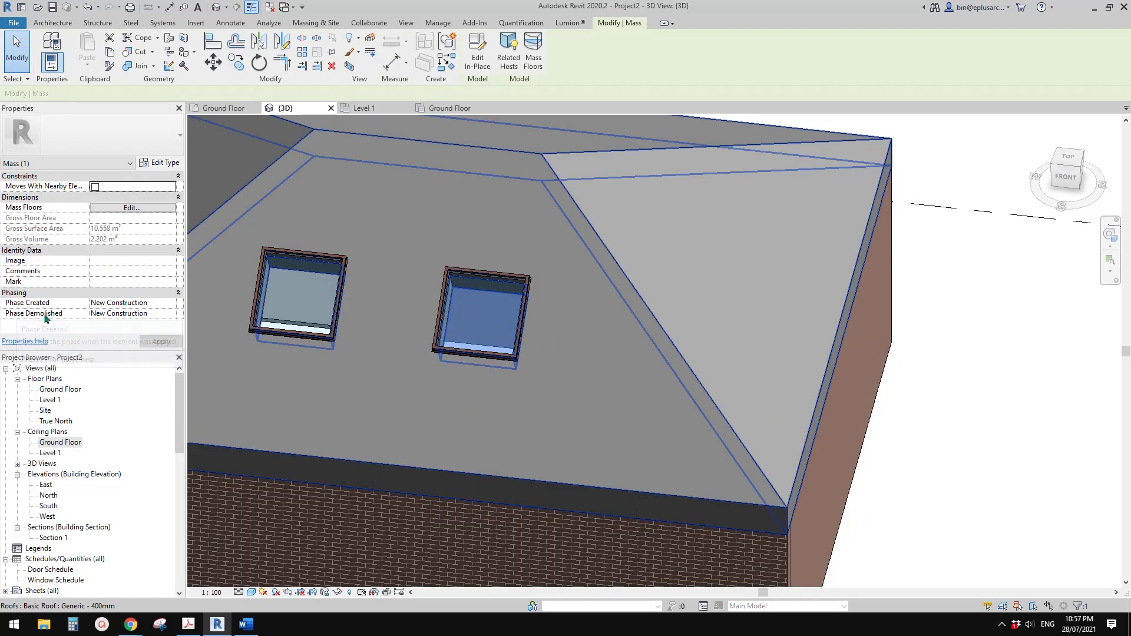
key(Escape)
shift+middle_drag(530, 306, 712, 444)
Temporarily hide the roof in the 3D view to expose the ceiling and the shaft
click(566, 327)
key(h)
key(h)
Edit the ceiling boundary and move the eastern opening's north and south edges outward to about 2100 mm apart
click(698, 389)
shift+middle_drag(697, 389, 595, 283)
click(479, 54)
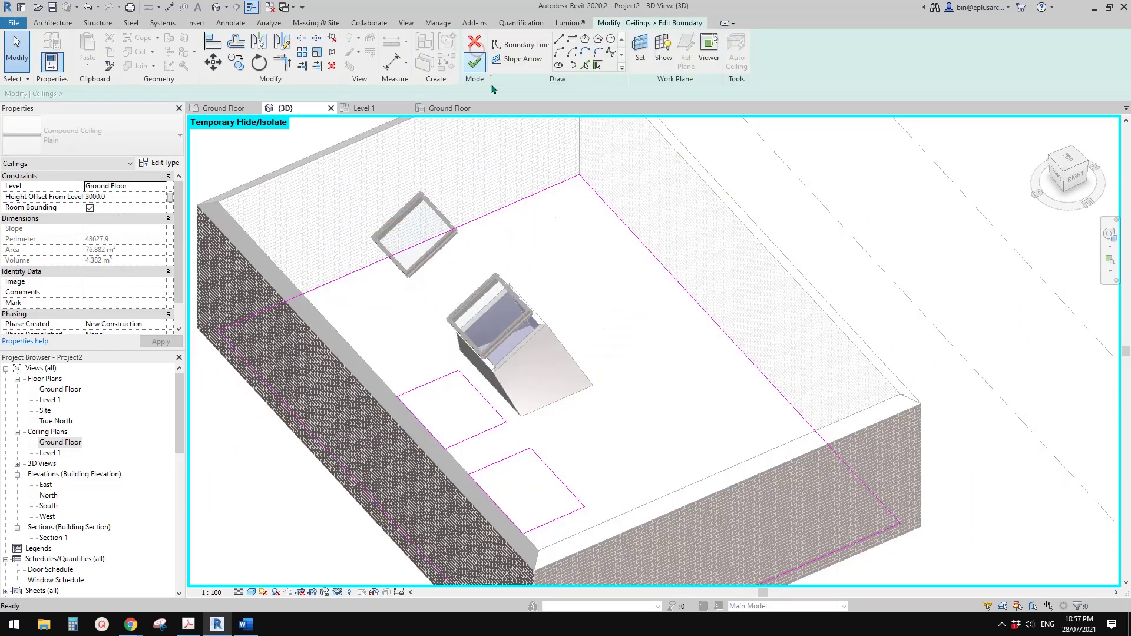
drag(559, 482, 583, 472)
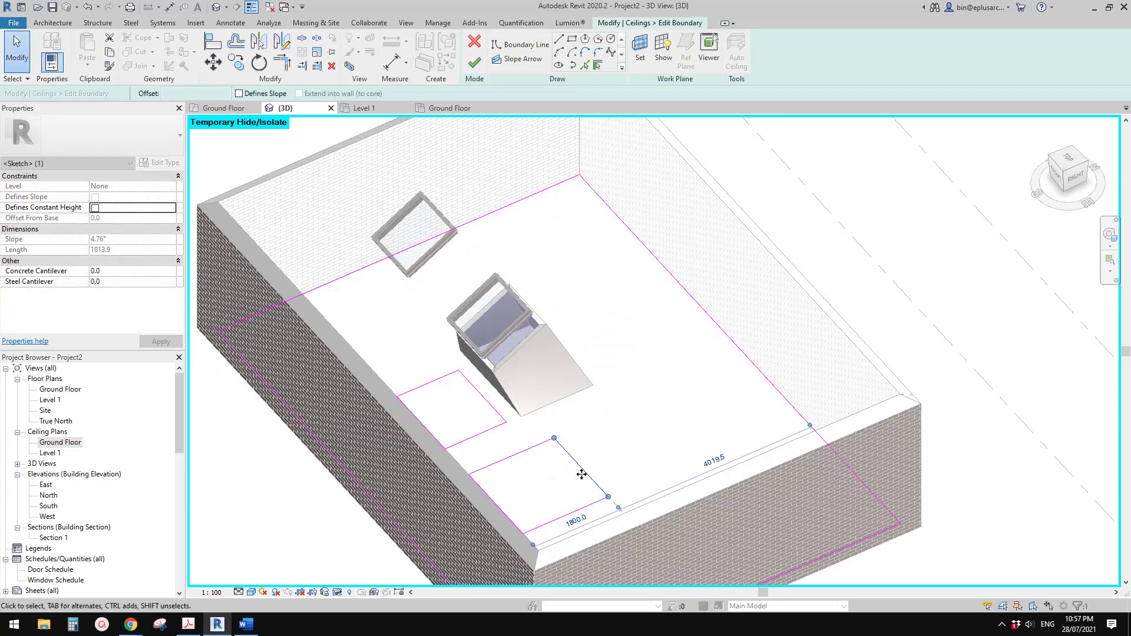
shift+middle_drag(547, 515, 492, 501)
drag(473, 499, 473, 499)
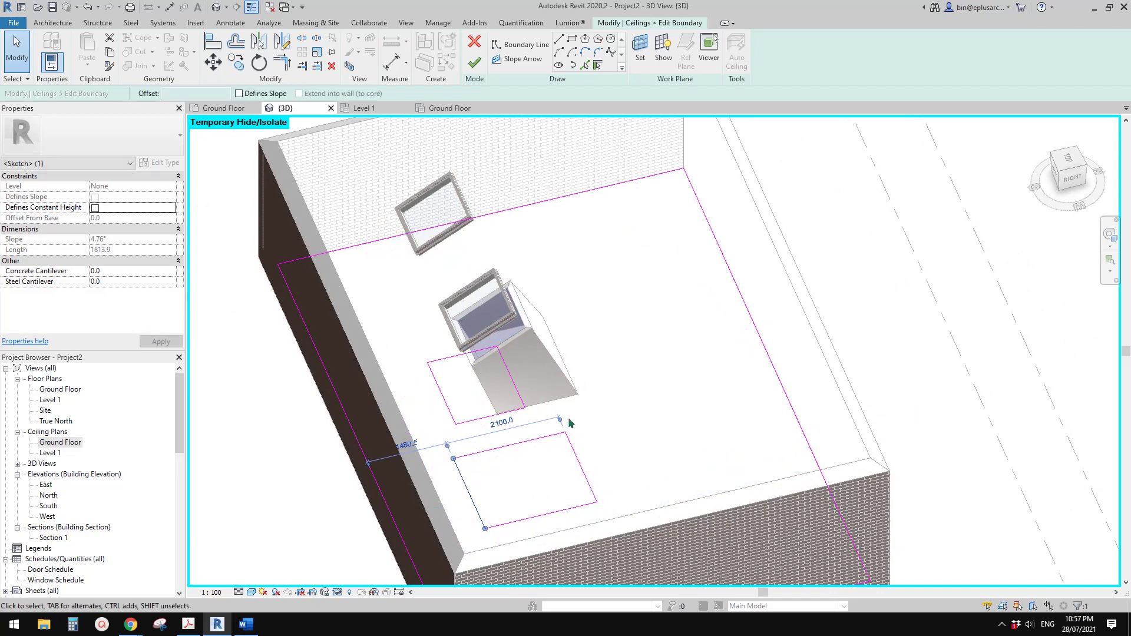
mouse_move(578, 477)
shift+middle_down()
mouse_move(611, 468)
mouse_move(567, 442)
shift+middle_up()
click(598, 452)
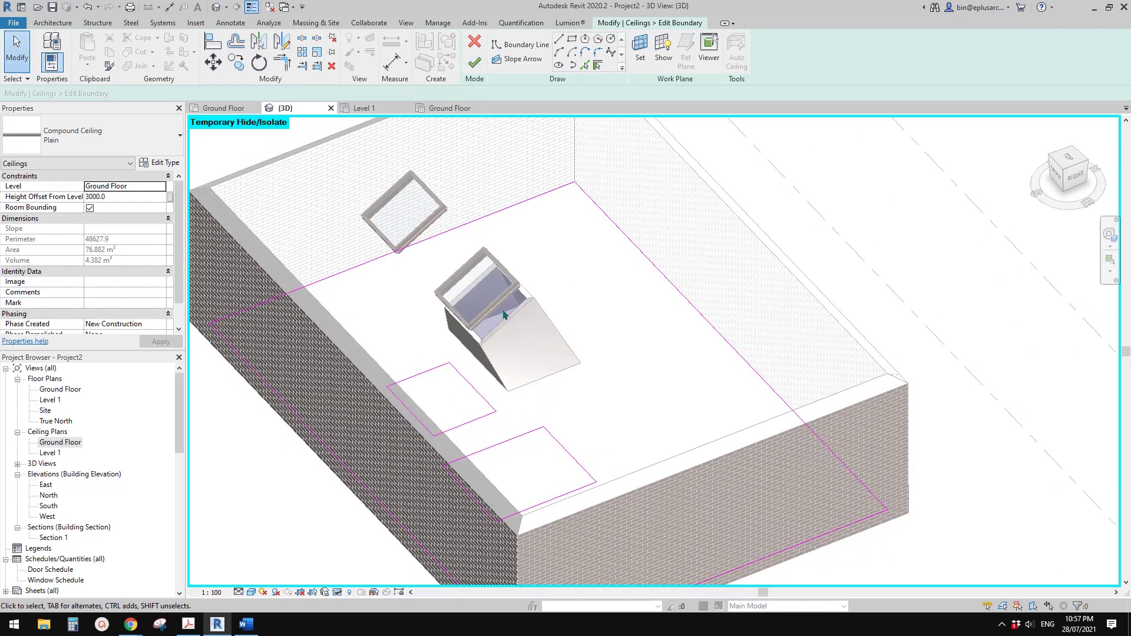
mouse_move(478, 331)
shift+middle_down()
mouse_move(505, 383)
mouse_move(459, 451)
shift+middle_up()
shift+middle_drag(567, 470, 545, 462)
Move the eastern opening's east and west edges outward and finish the ceiling boundary edit
click(547, 458)
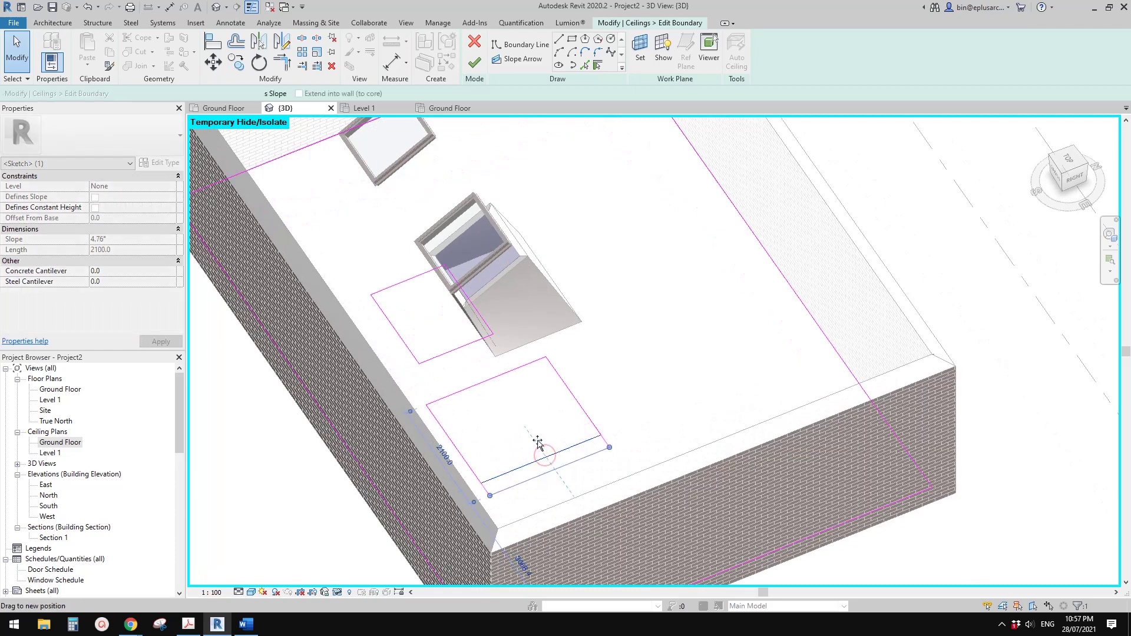
drag(546, 457, 555, 470)
click(487, 382)
drag(487, 381, 479, 370)
click(639, 361)
scroll(639, 360, up, 1)
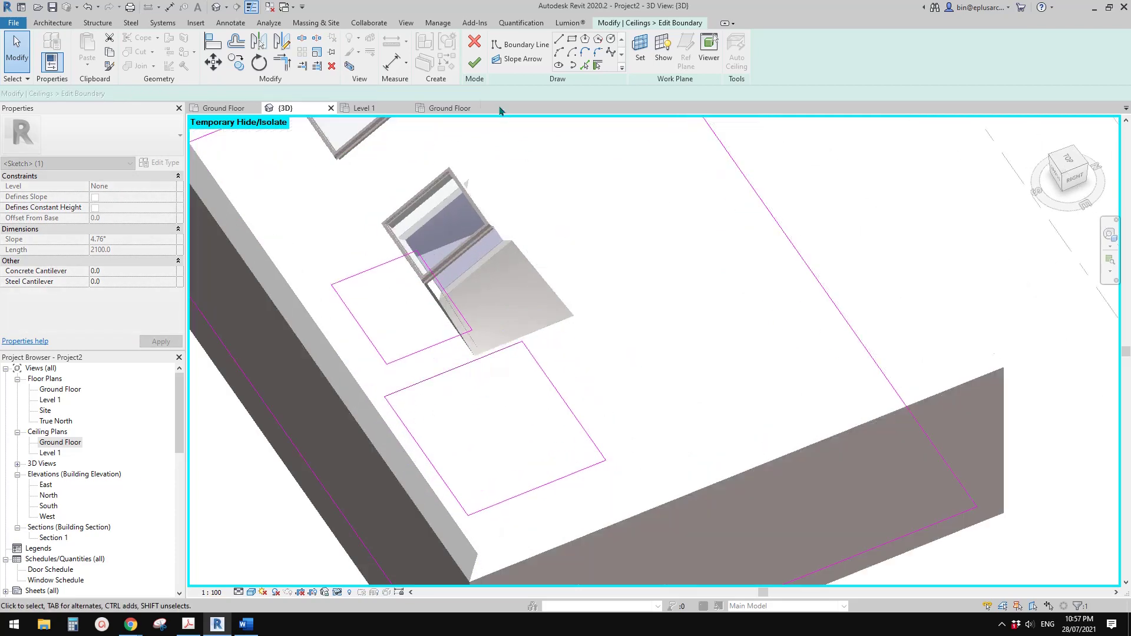
click(472, 62)
key(Escape)
Select all four walls of the eastern shaft and update them to the enlarged mass faces
scroll(583, 264, down, 4)
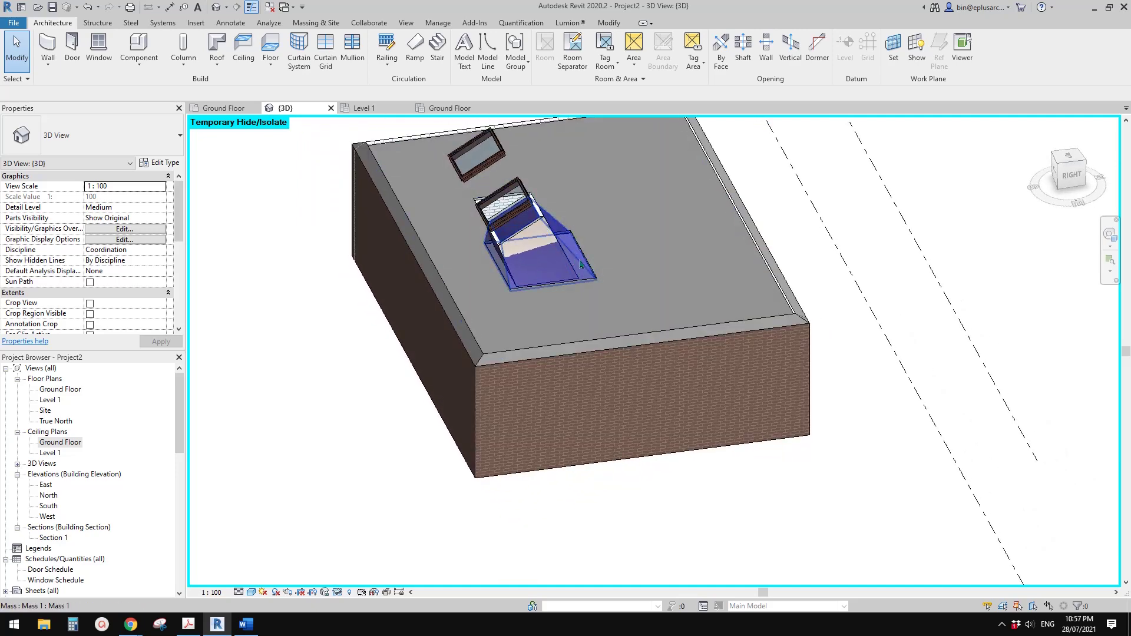
middle_drag(577, 268, 574, 383)
scroll(566, 376, up, 2)
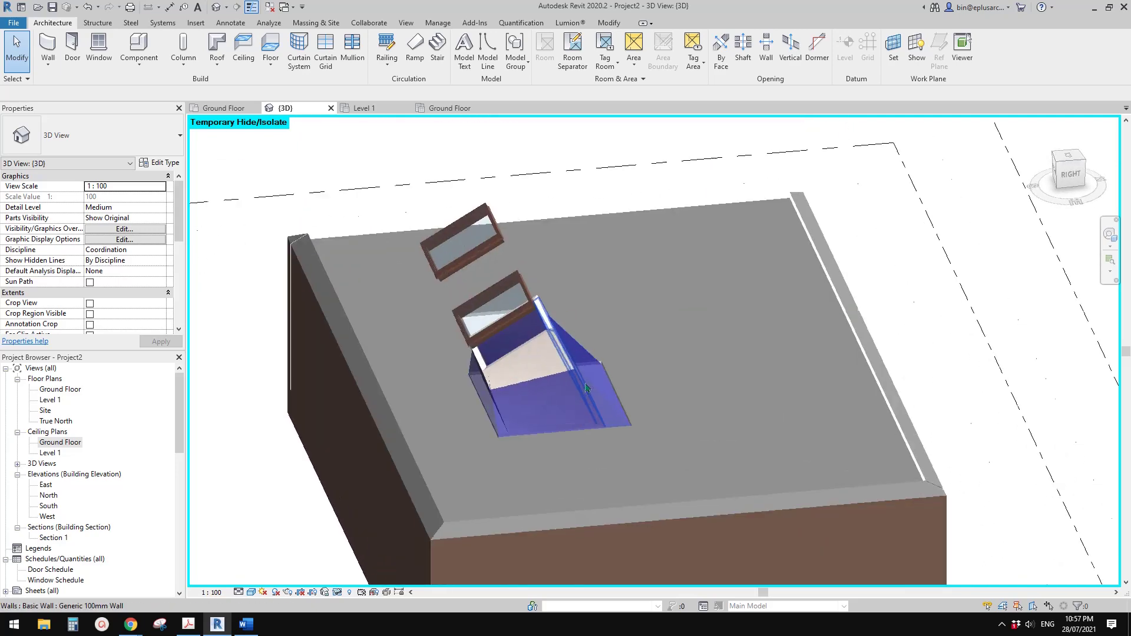
click(546, 363)
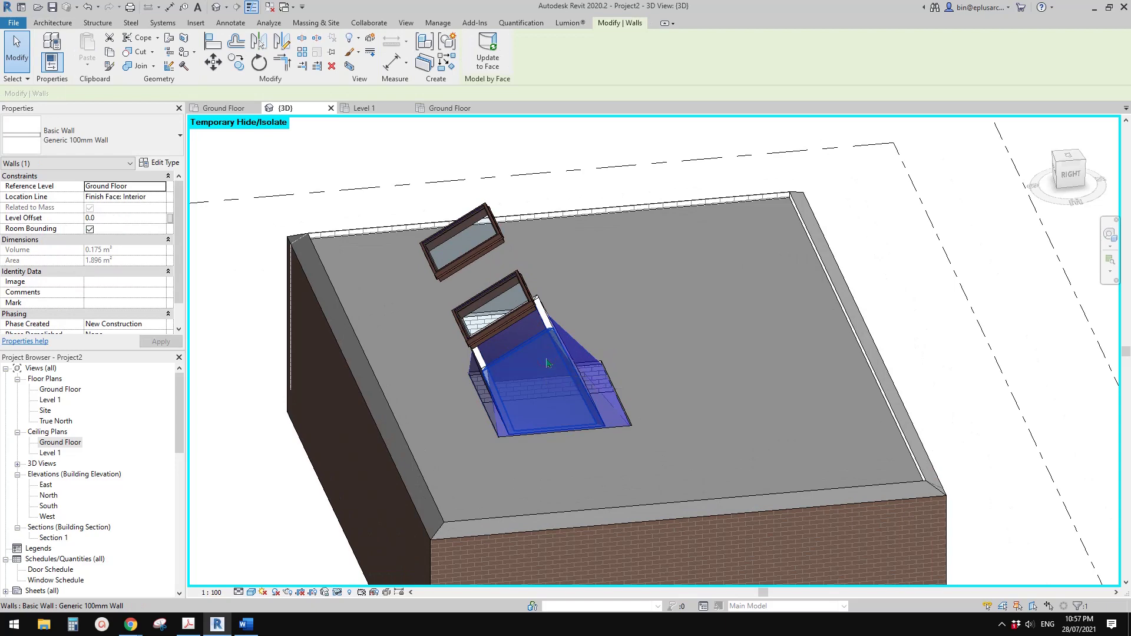
mouse_move(546, 364)
shift+middle_down()
mouse_move(575, 315)
mouse_move(538, 375)
shift+middle_up()
ctrl+click(594, 359)
shift+middle_drag(665, 361, 552, 357)
ctrl+click(578, 372)
middle_drag(626, 358, 610, 384)
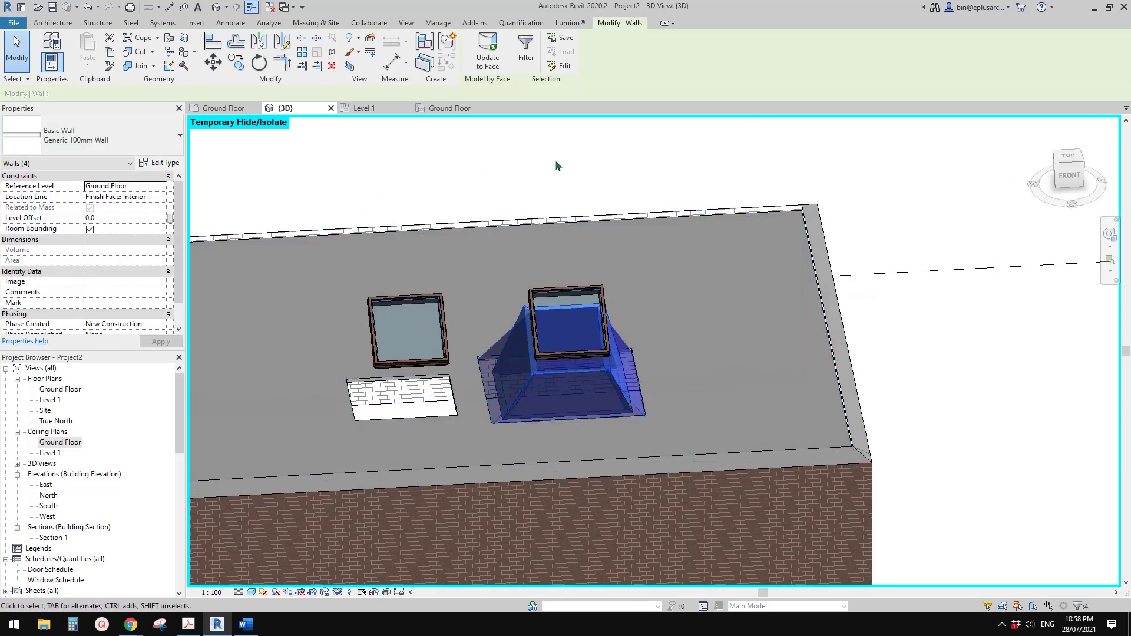
click(498, 54)
key(Escape)
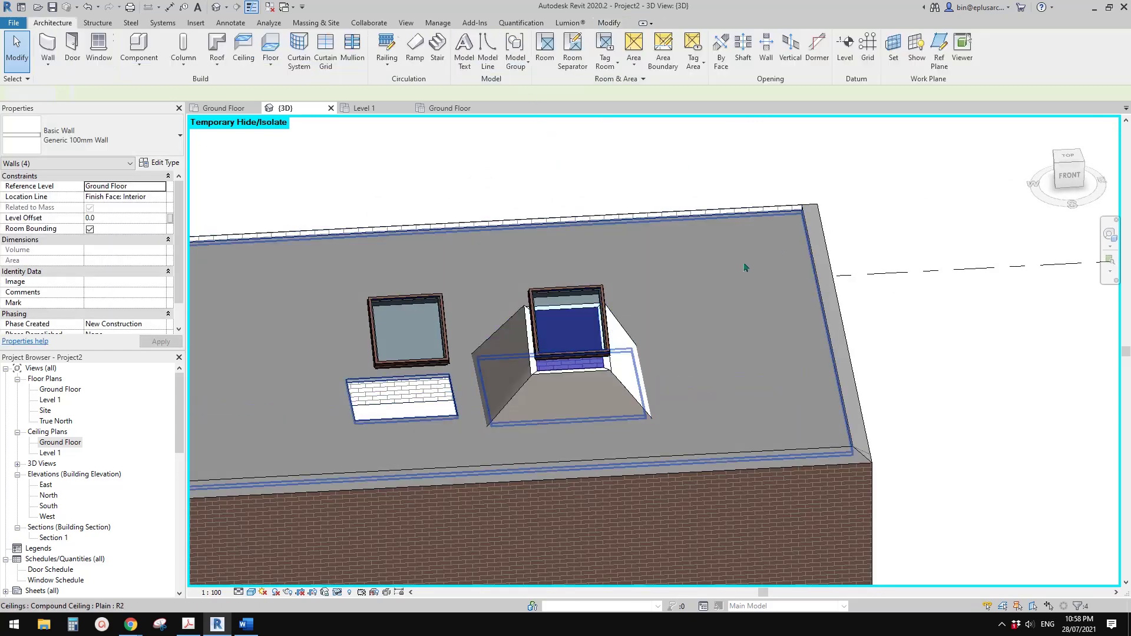
Change the eastern skylight's type to 0711 x 1830mm
shift+middle_drag(726, 368, 622, 358)
shift+middle_drag(506, 356, 612, 412)
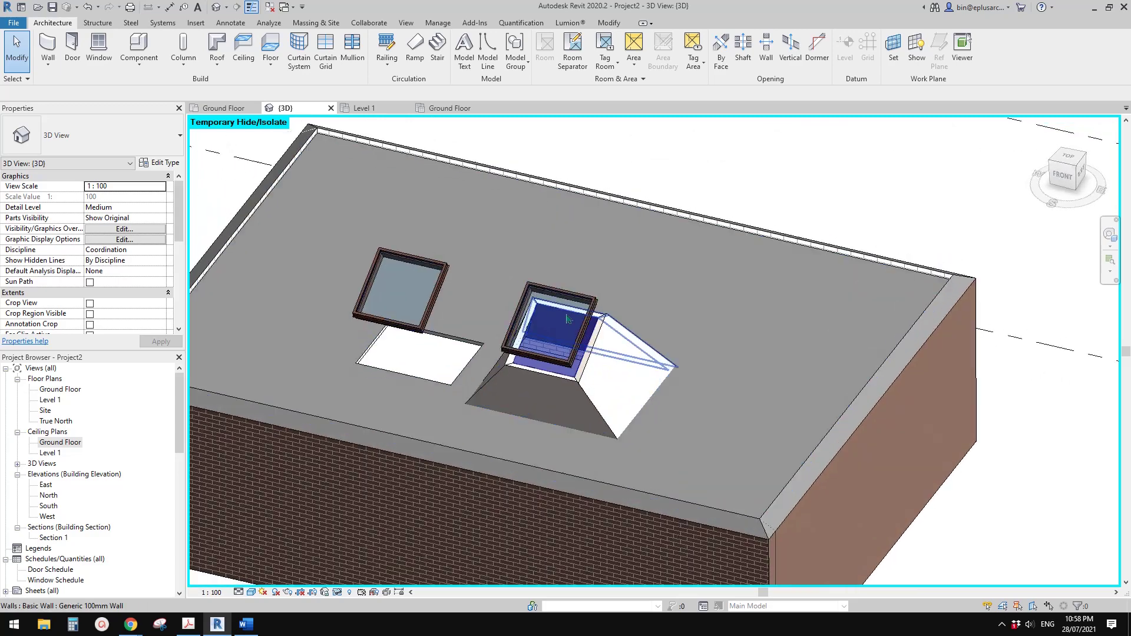
scroll(567, 320, up, 2)
click(564, 297)
key(Escape)
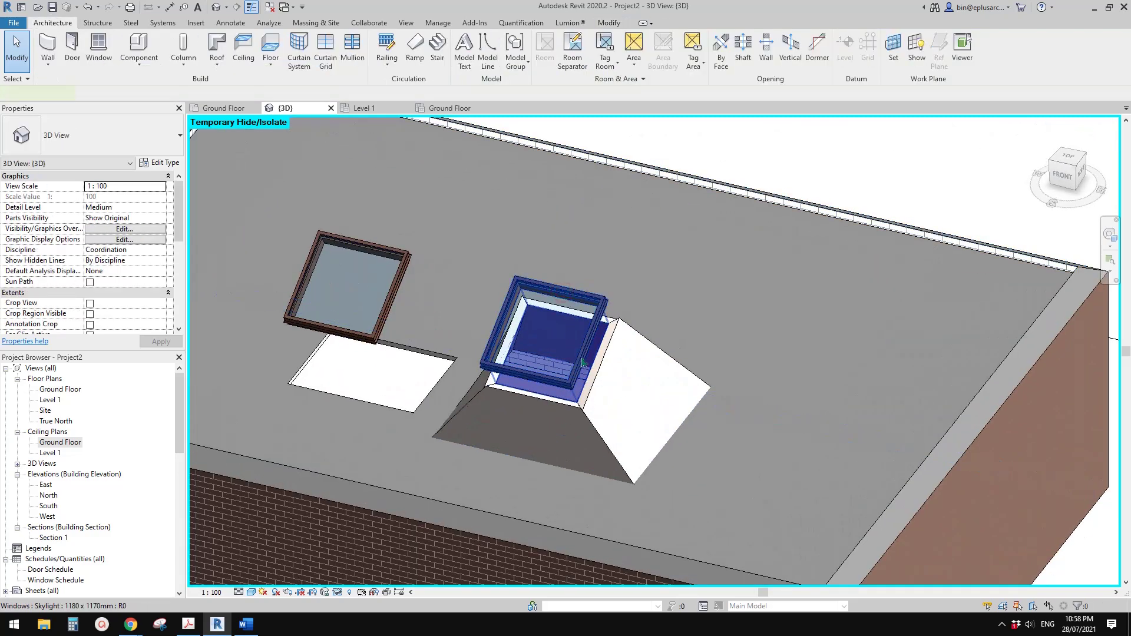
click(567, 294)
middle_drag(568, 295, 592, 280)
click(116, 140)
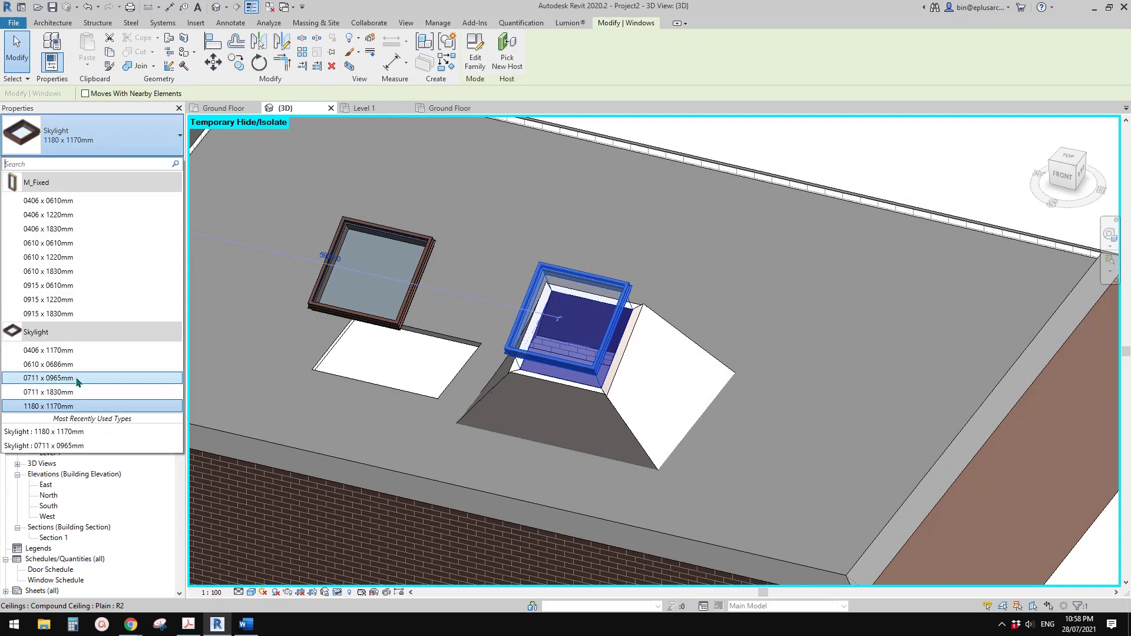
shift+middle_drag(648, 350, 672, 376)
key(Escape)
Restore the temporarily hidden roof and select it to compare the resized skylight with the shaft below
scroll(625, 353, up, 2)
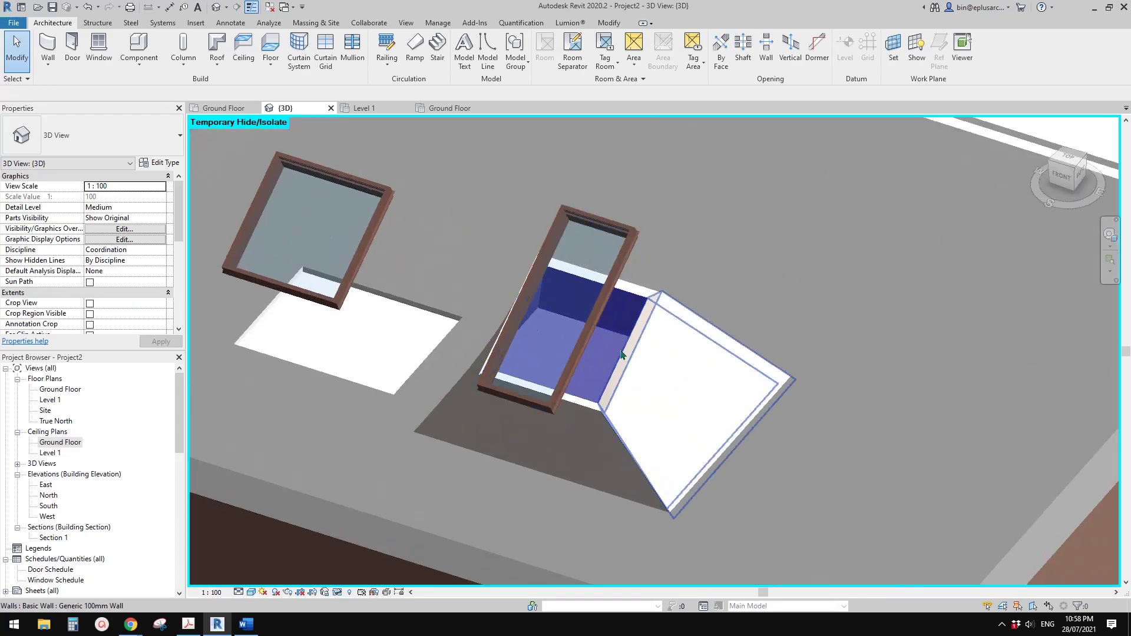
click(613, 341)
shift+middle_drag(613, 344, 626, 325)
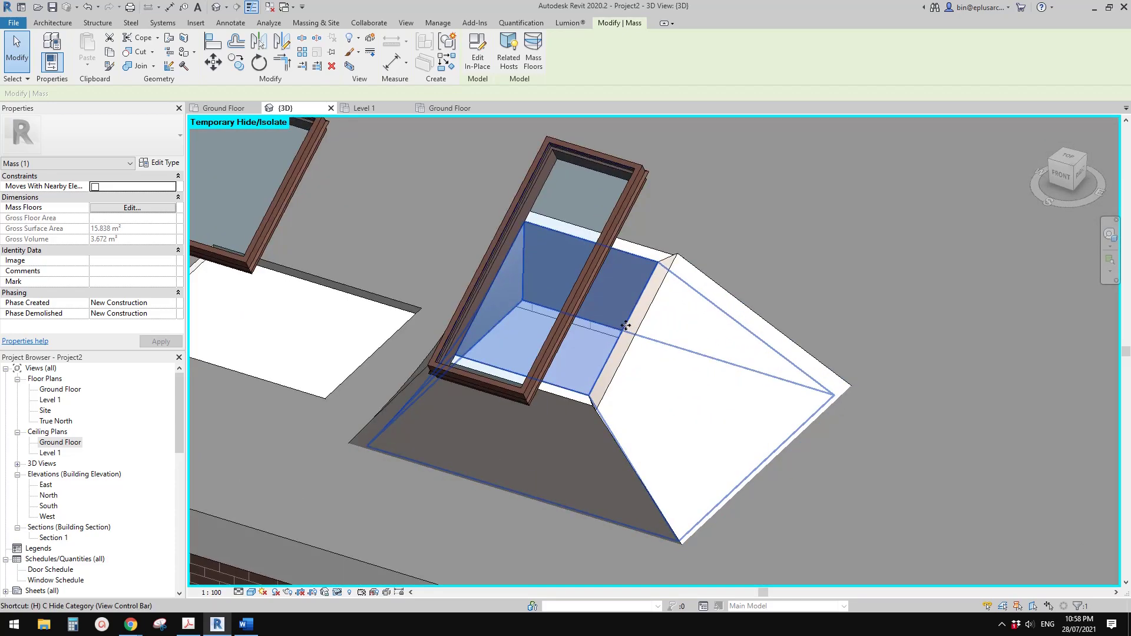
key(r)
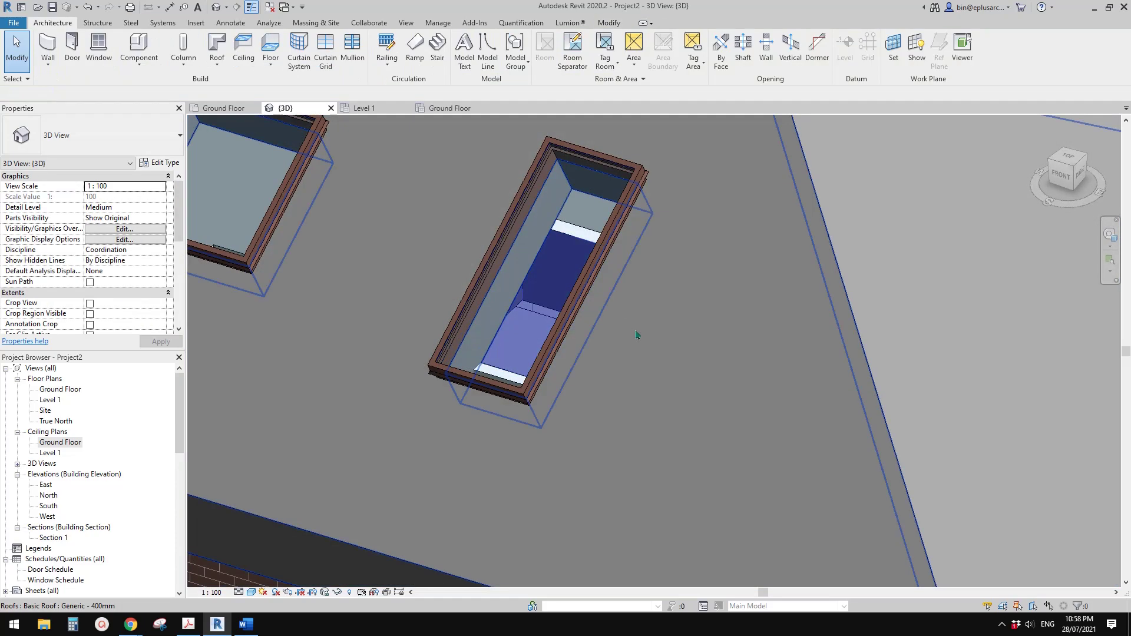
click(741, 269)
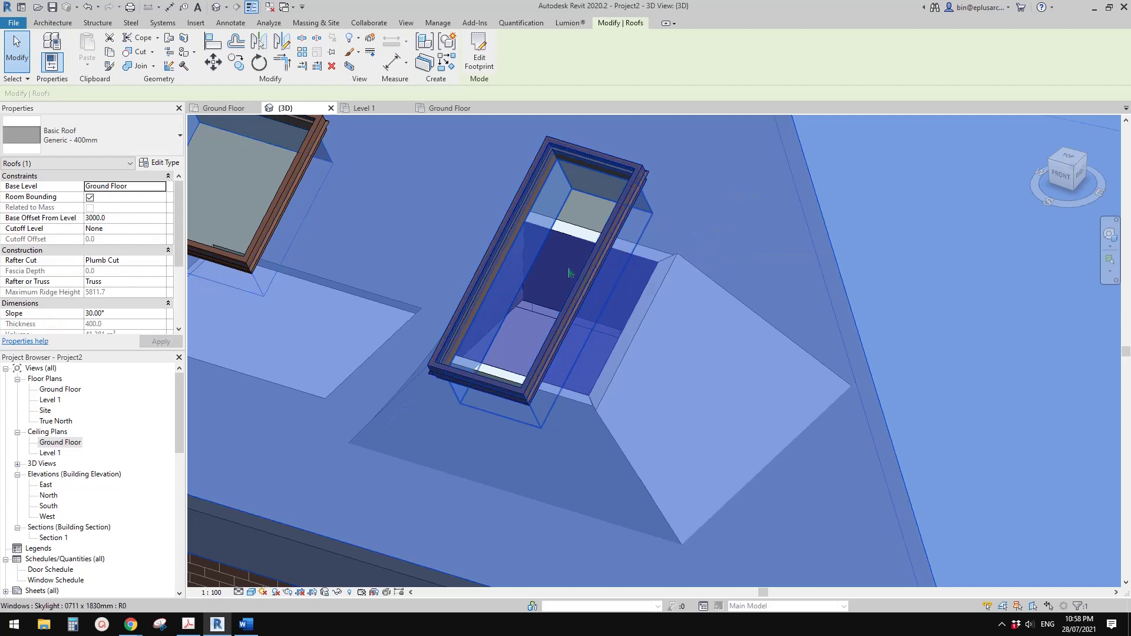
Edit the eastern skylight shaft's mass in place to match the resized skylight, and finish the mass
key(e)
key(h)
click(567, 249)
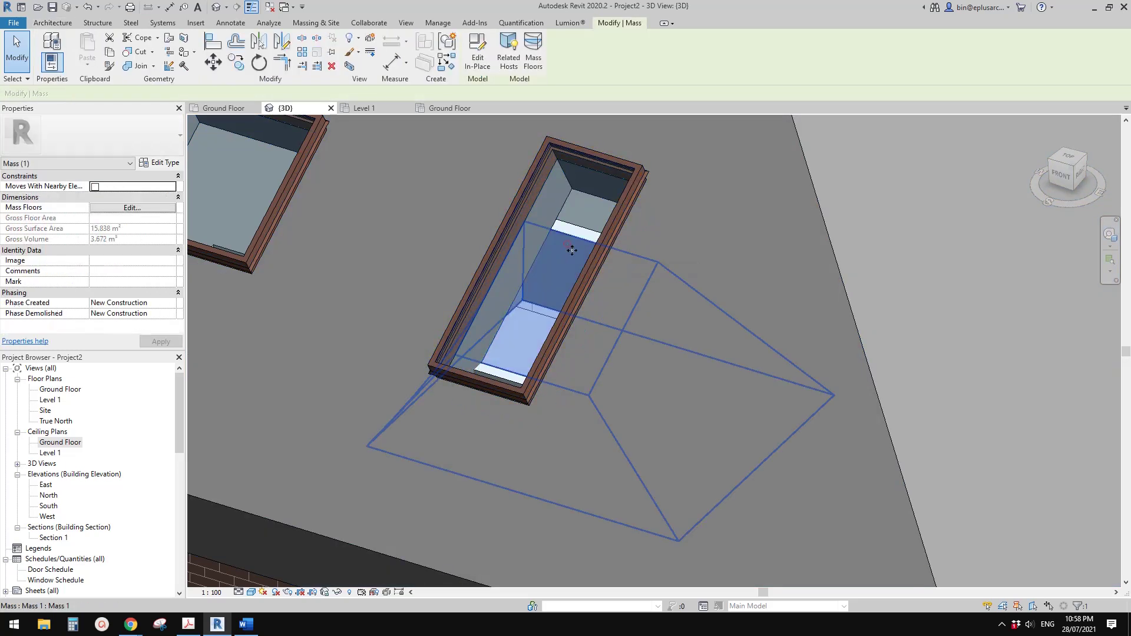
double_click(567, 209)
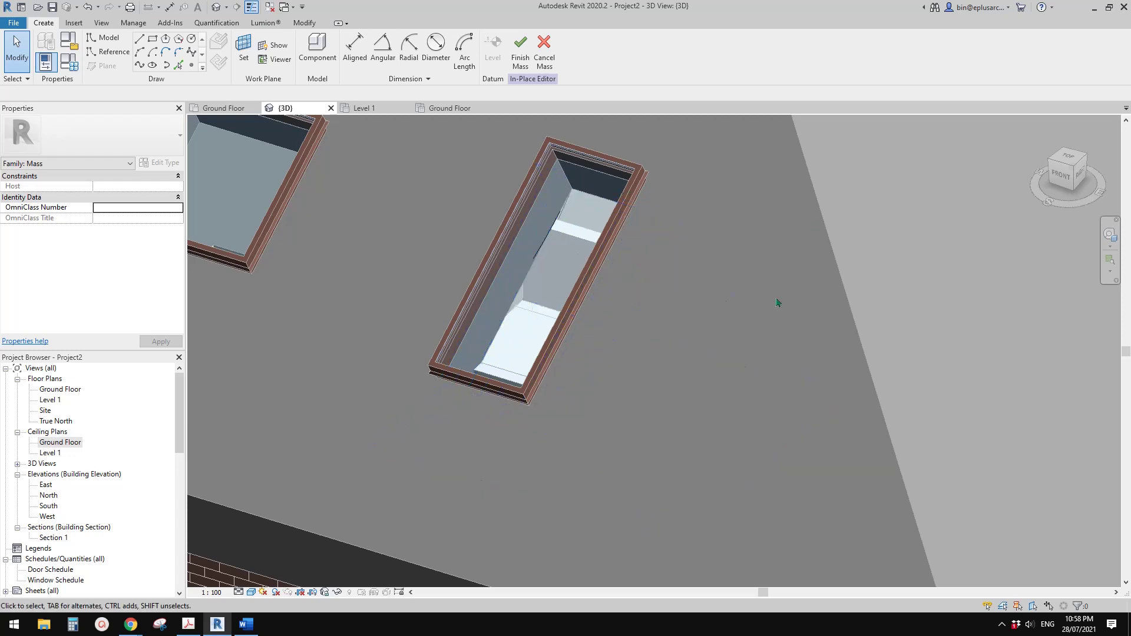
shift+middle_drag(678, 288, 624, 224)
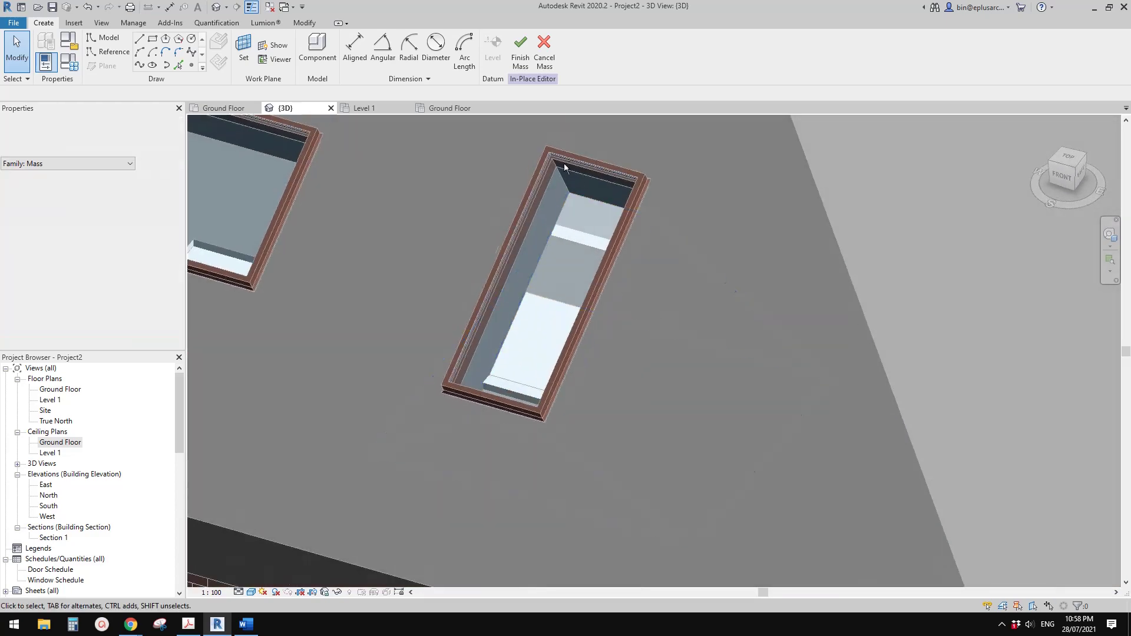
click(520, 51)
Temporarily hide the roof and select the eastern mass to compare it with the existing shaft walls
shift+middle_drag(610, 329, 584, 413)
click(677, 318)
key(h)
key(h)
click(607, 221)
scroll(619, 224, up, 2)
click(647, 234)
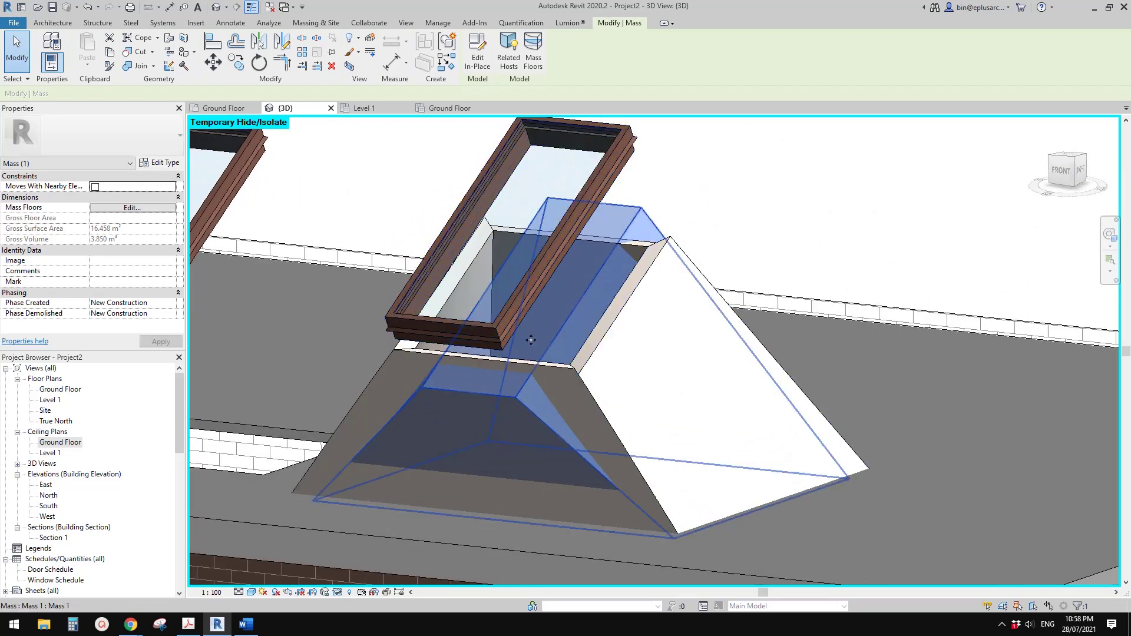
Select all four eastern shaft walls and update them to the faces of the edited mass
shift+middle_drag(650, 308, 745, 373)
key(Escape)
click(620, 355)
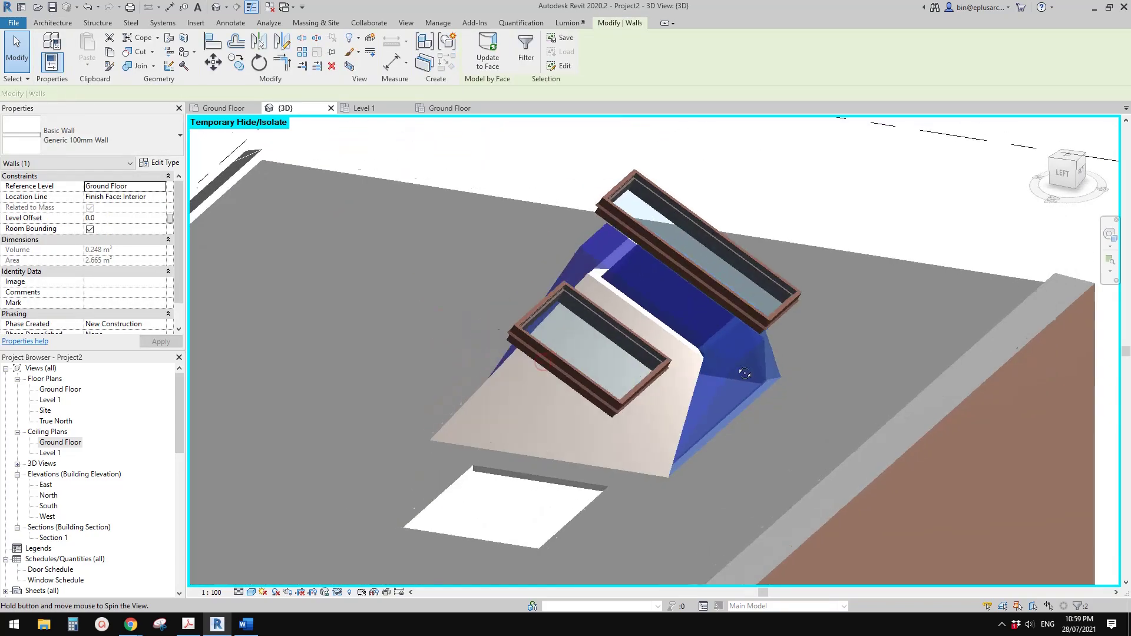
ctrl+click(665, 336)
shift+middle_drag(665, 335, 734, 386)
ctrl+click(656, 300)
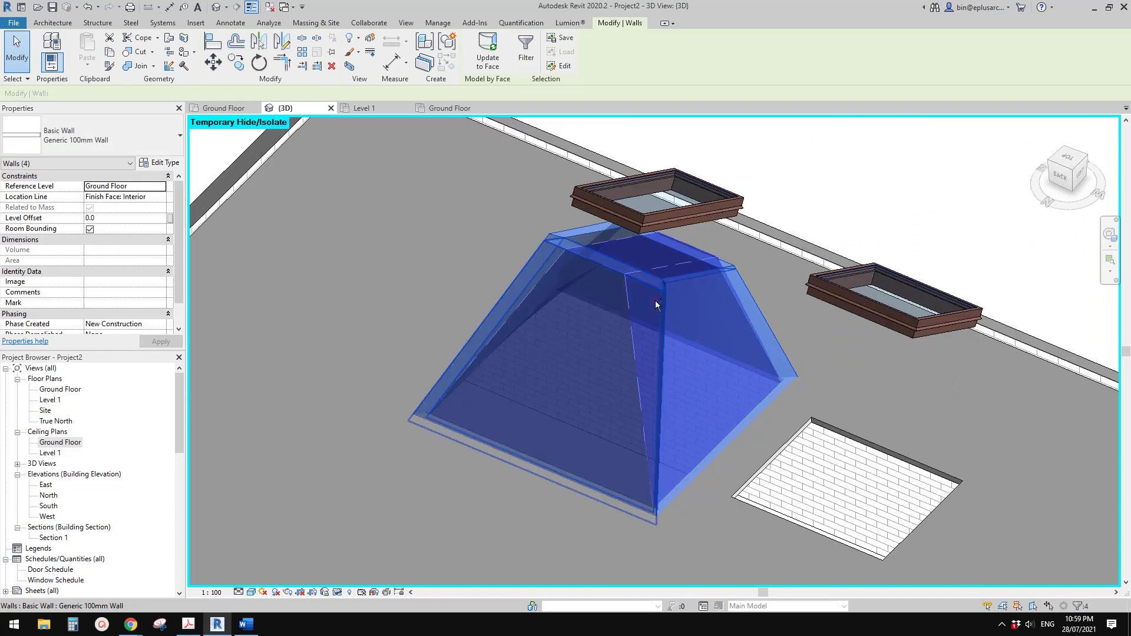
click(492, 51)
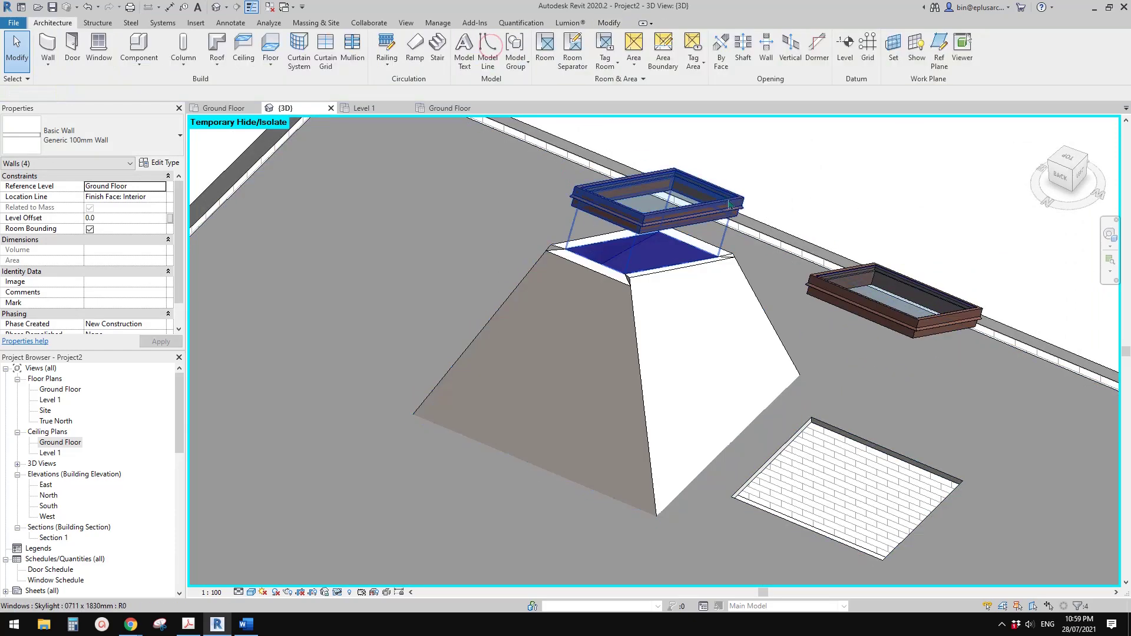
Inspect the eastern shaft from below and set the 3D view's phase filter to Show Previous + New
shift+middle_drag(838, 230, 648, 270)
key(Escape)
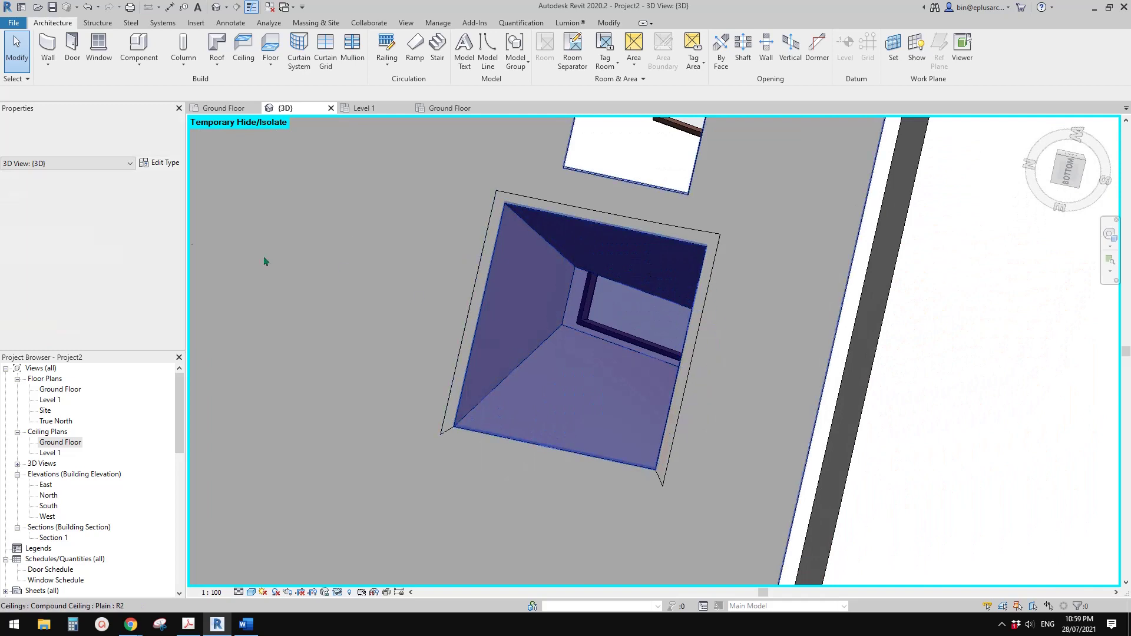
scroll(124, 296, down, 3)
scroll(125, 297, down, 3)
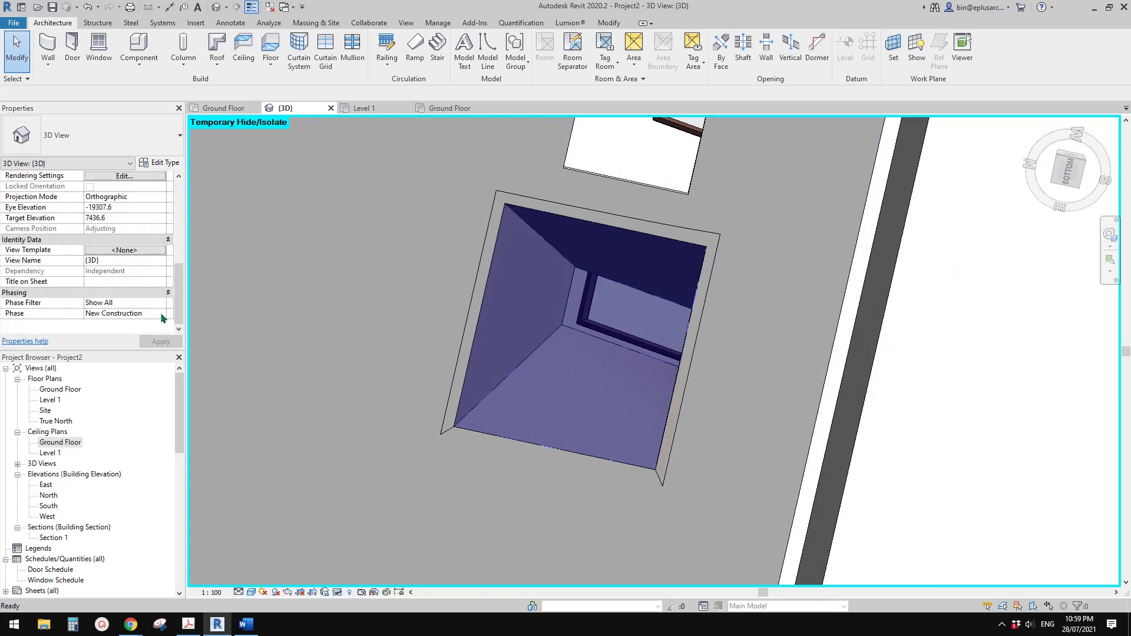
click(161, 304)
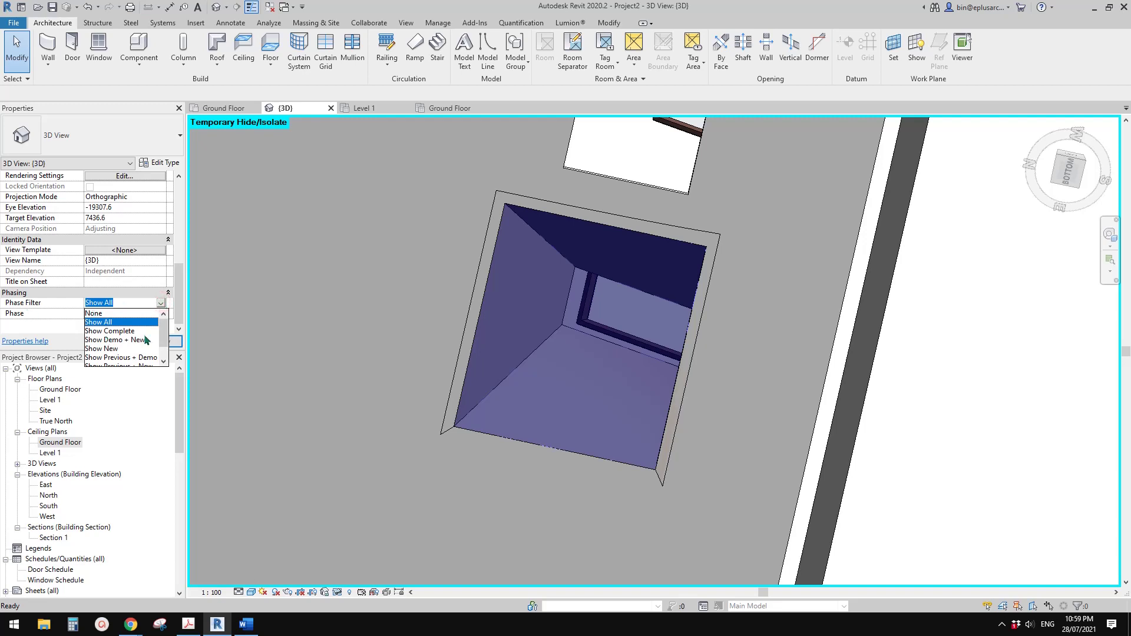
click(121, 349)
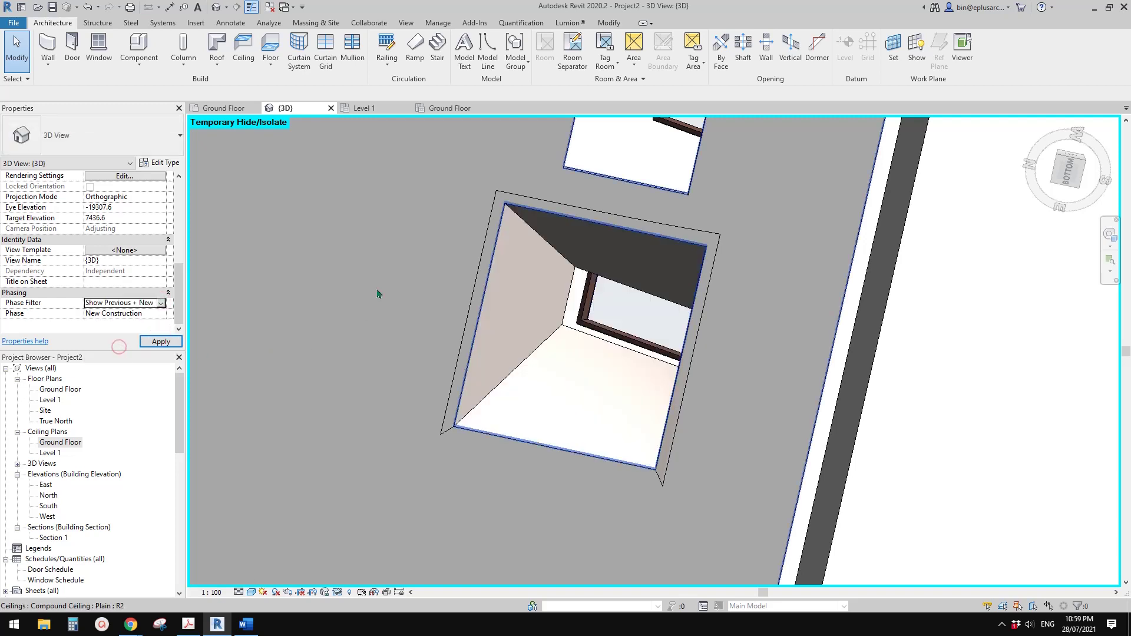
Return to a view from above and reset the temporary hide to restore the roof
shift+middle_drag(629, 355, 518, 345)
key(h)
key(r)
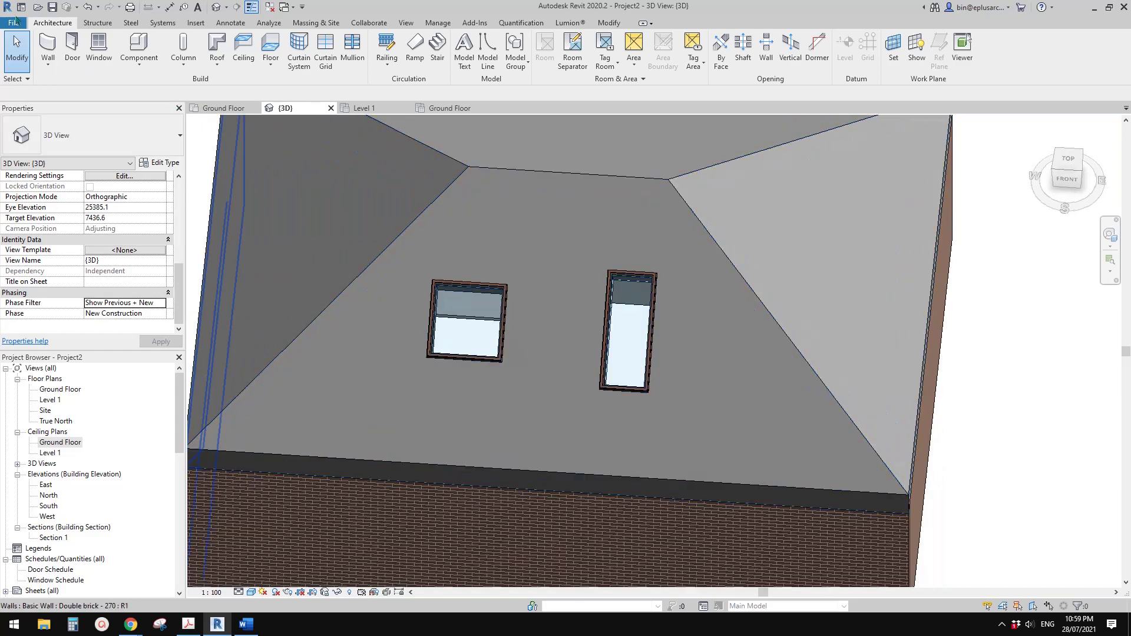
Create a new family from the Metric Generic Model Adaptive.rft template
click(14, 23)
click(74, 69)
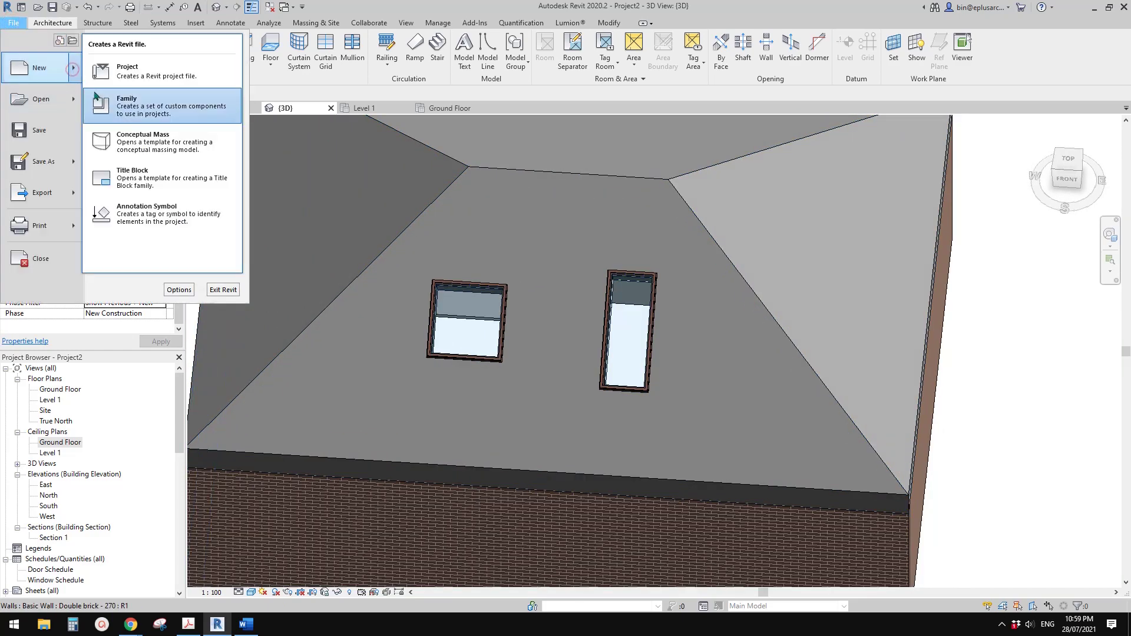
click(131, 106)
scroll(486, 252, down, 5)
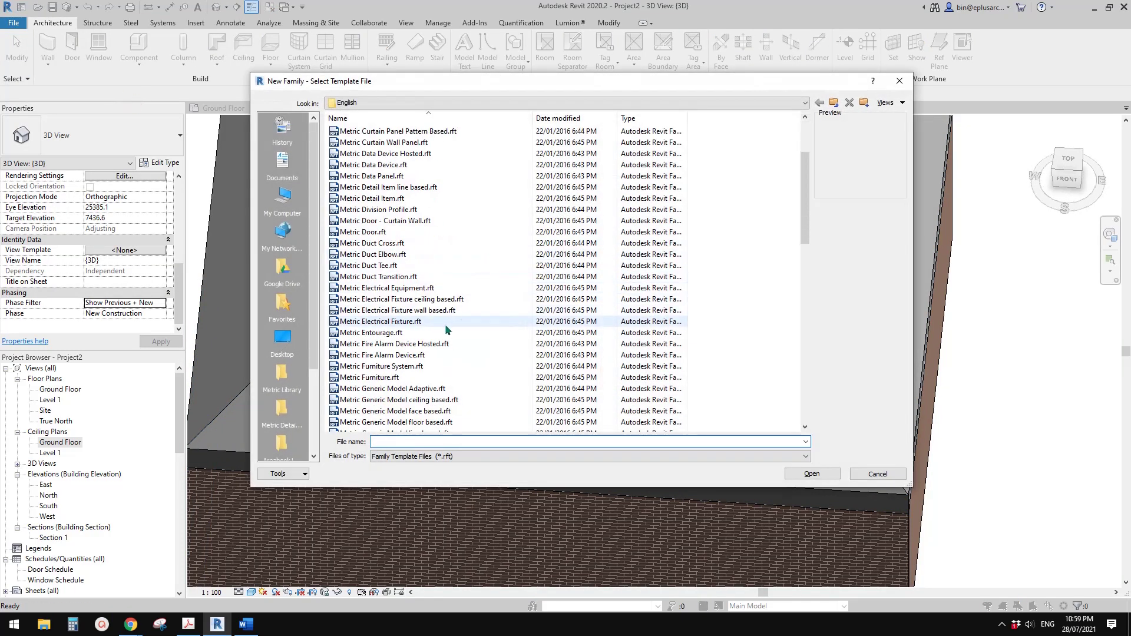
double_click(432, 387)
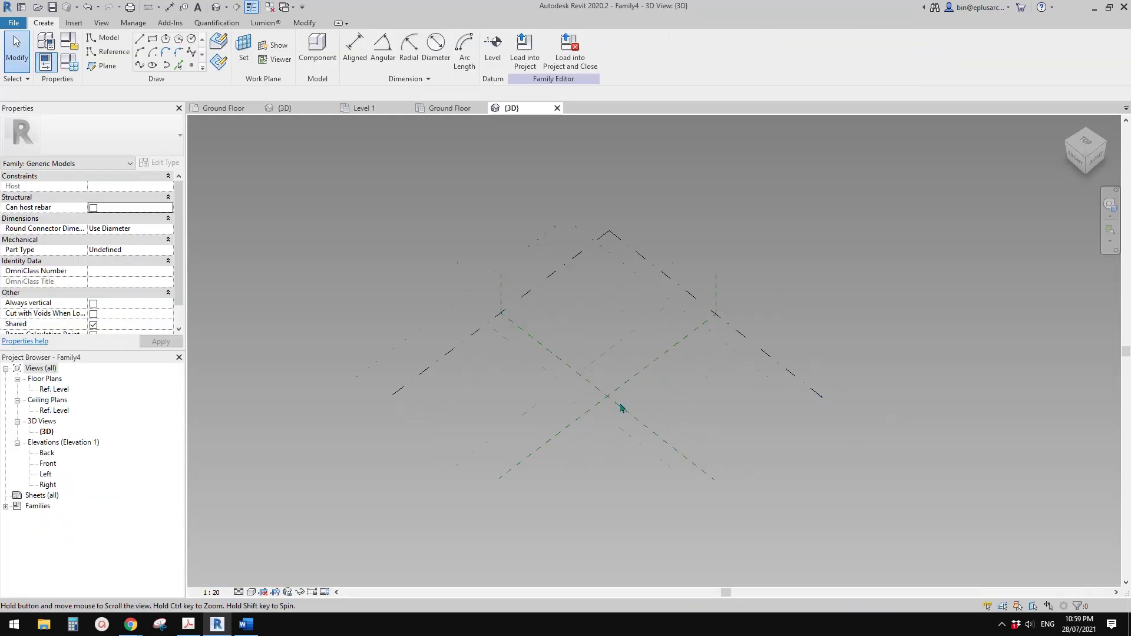
Place four reference points in a rough quadrilateral around the reference planes' intersection on the reference level
mouse_move(688, 423)
shift+middle_down()
mouse_move(576, 374)
mouse_move(467, 303)
shift+middle_up()
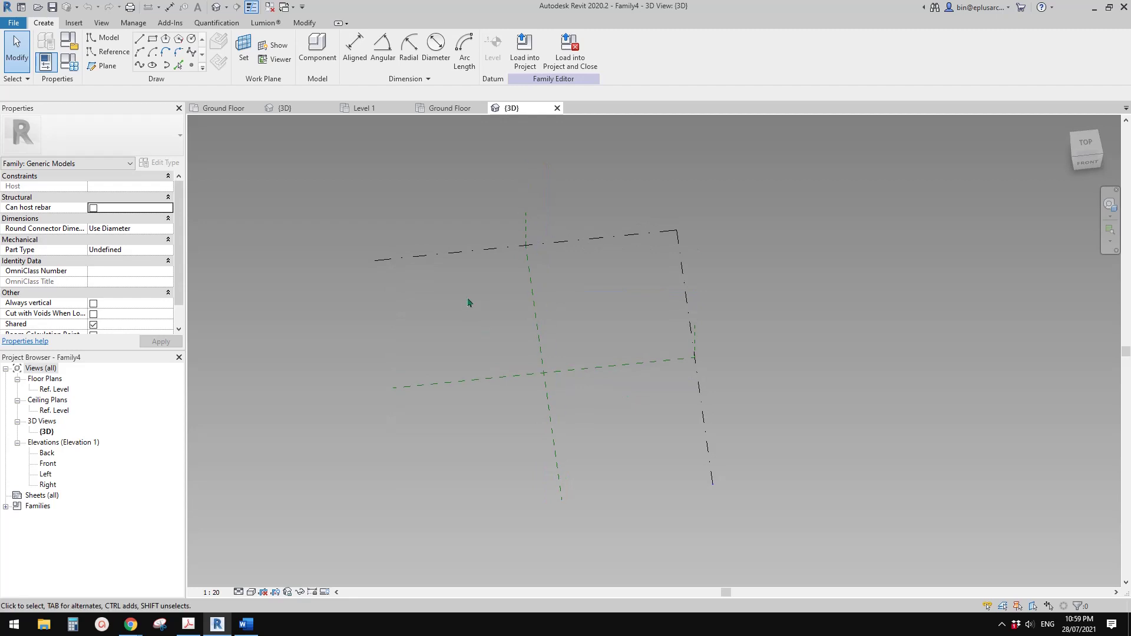
click(190, 67)
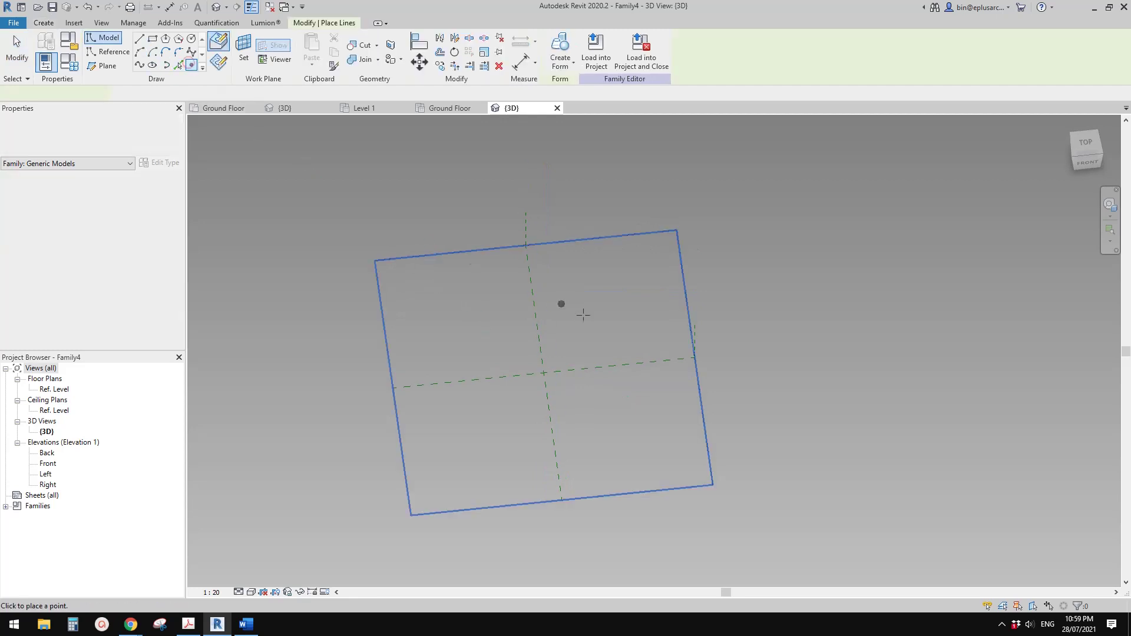
click(521, 351)
click(511, 406)
key(Escape)
key(Escape)
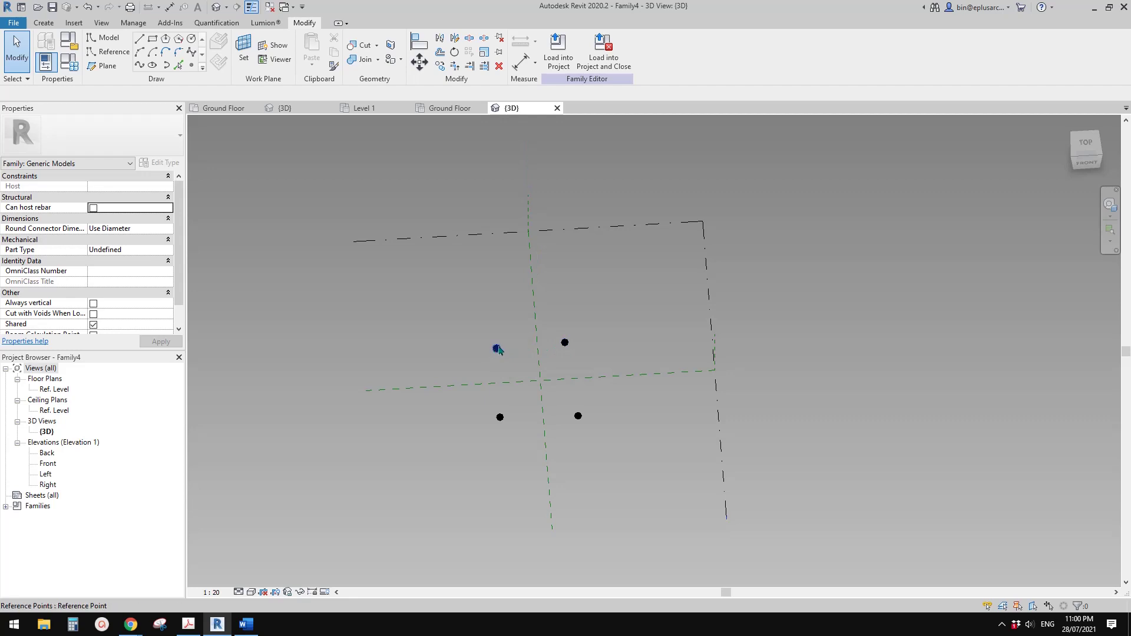
Select all four reference points and make them adaptive
shift+middle_drag(555, 398, 462, 409)
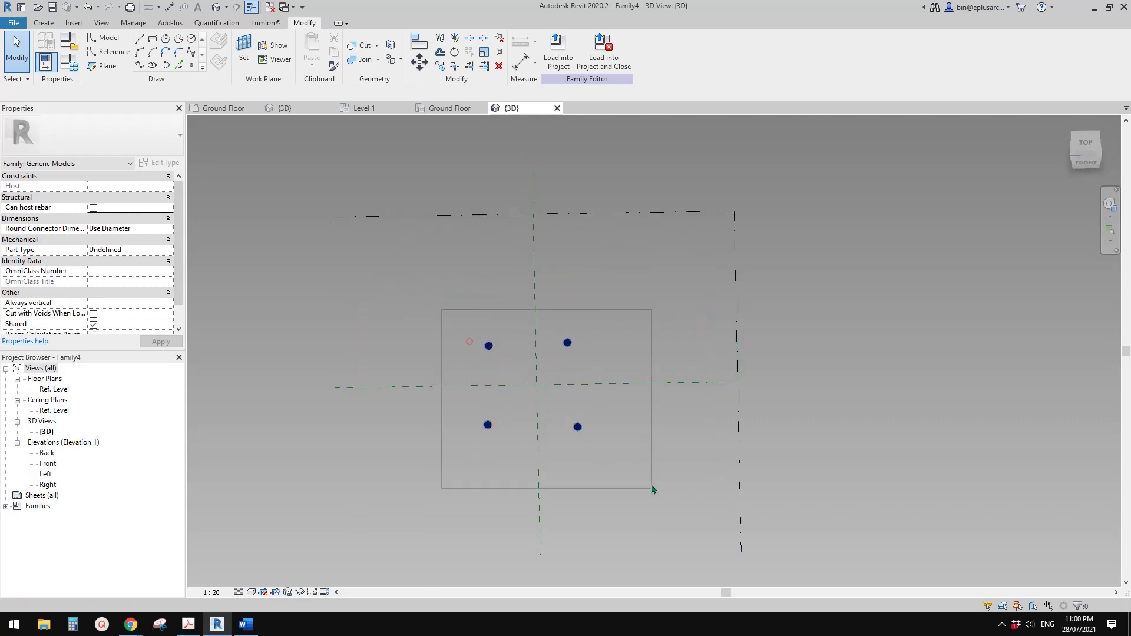
drag(652, 489, 652, 489)
click(616, 52)
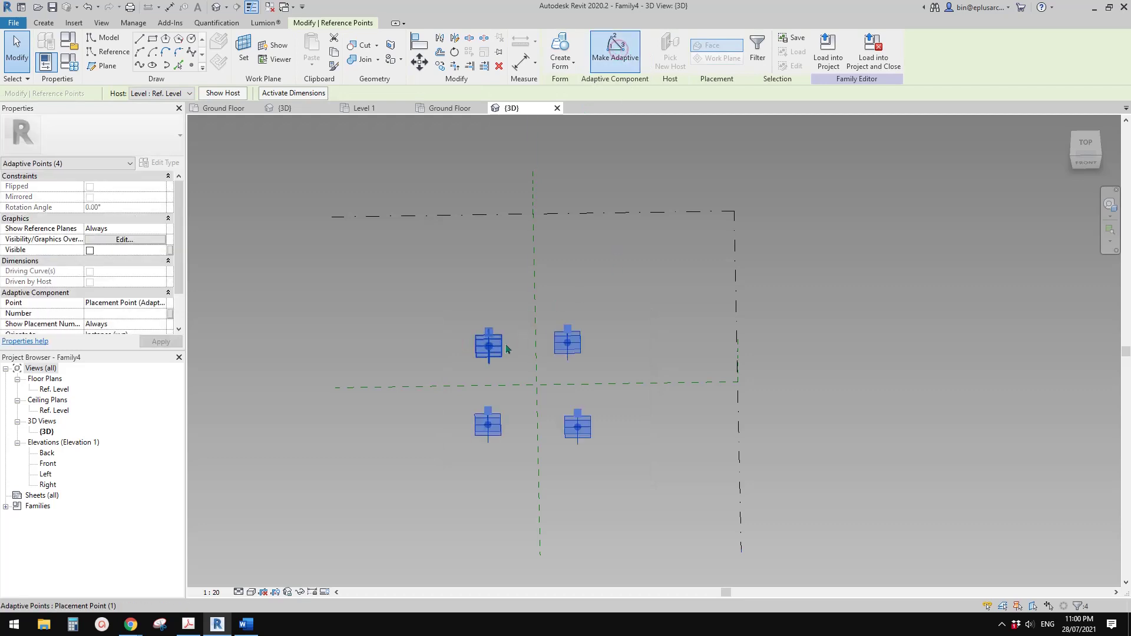
Try copying the four adaptive points vertically upward in the front view to form an upper set
click(1084, 166)
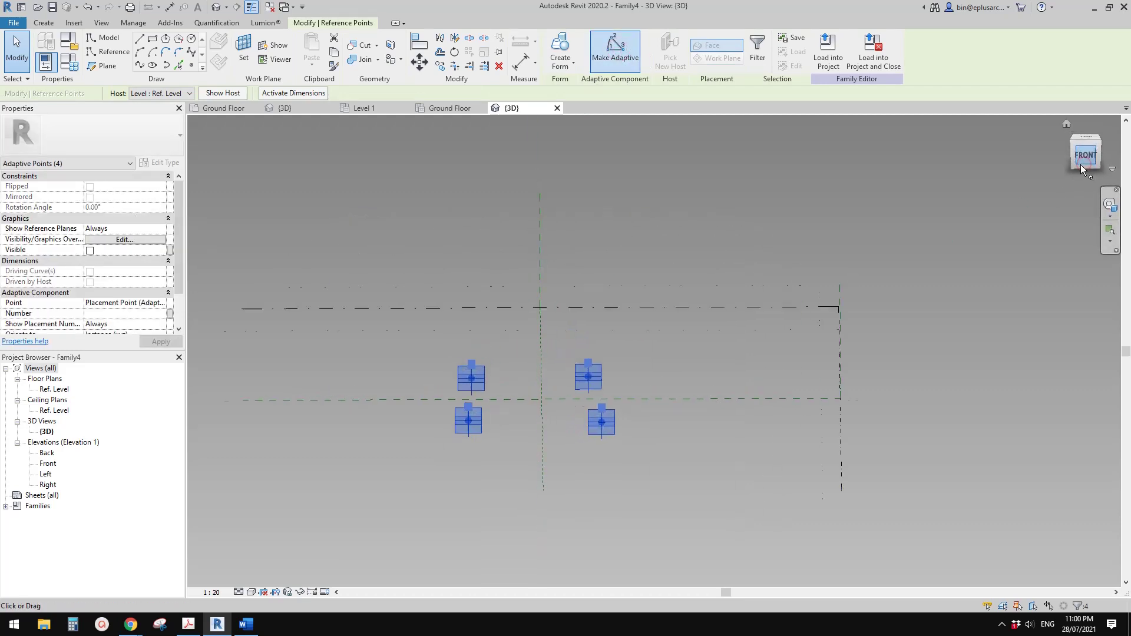
key(c)
key(o)
click(775, 315)
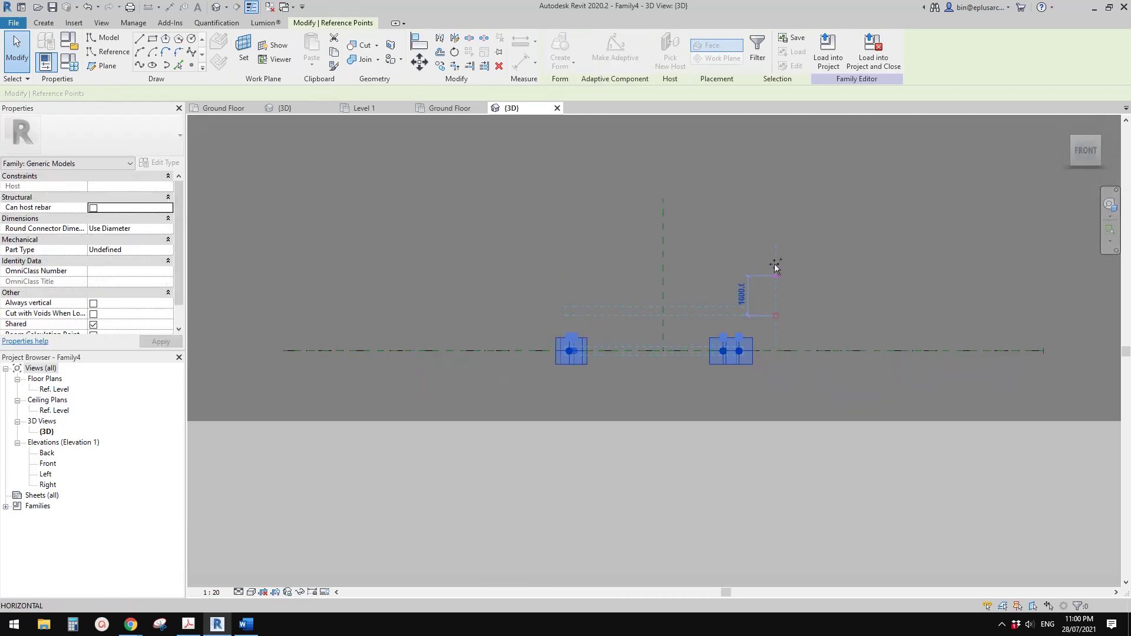
click(776, 232)
shift+middle_drag(740, 277, 701, 408)
click(688, 359)
scroll(678, 349, down, 1)
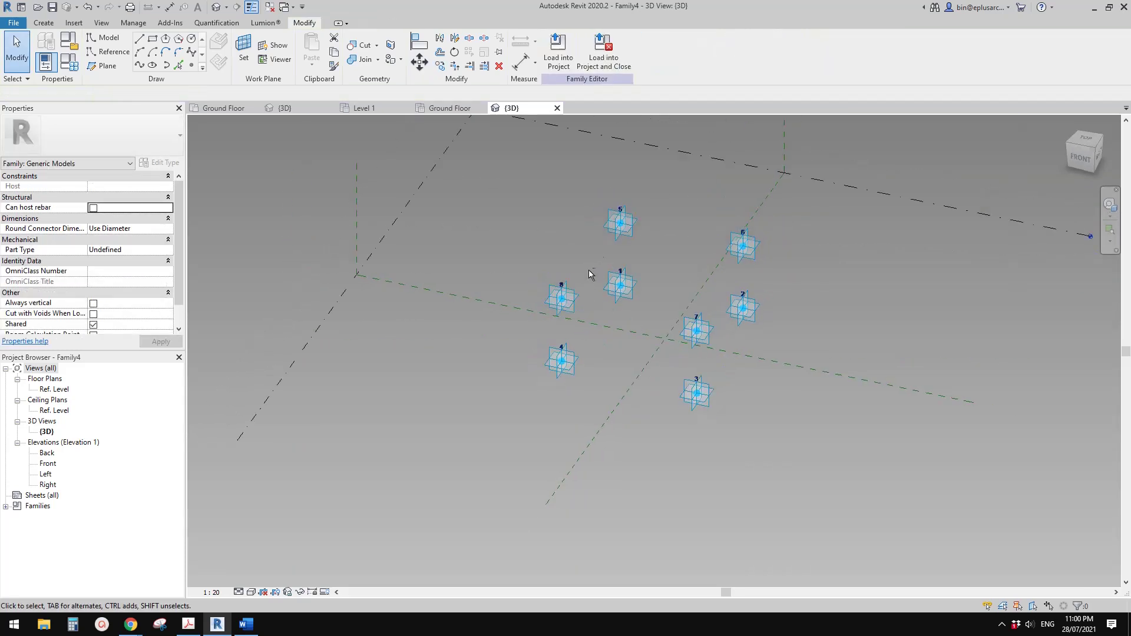
shift+middle_drag(669, 245, 666, 353)
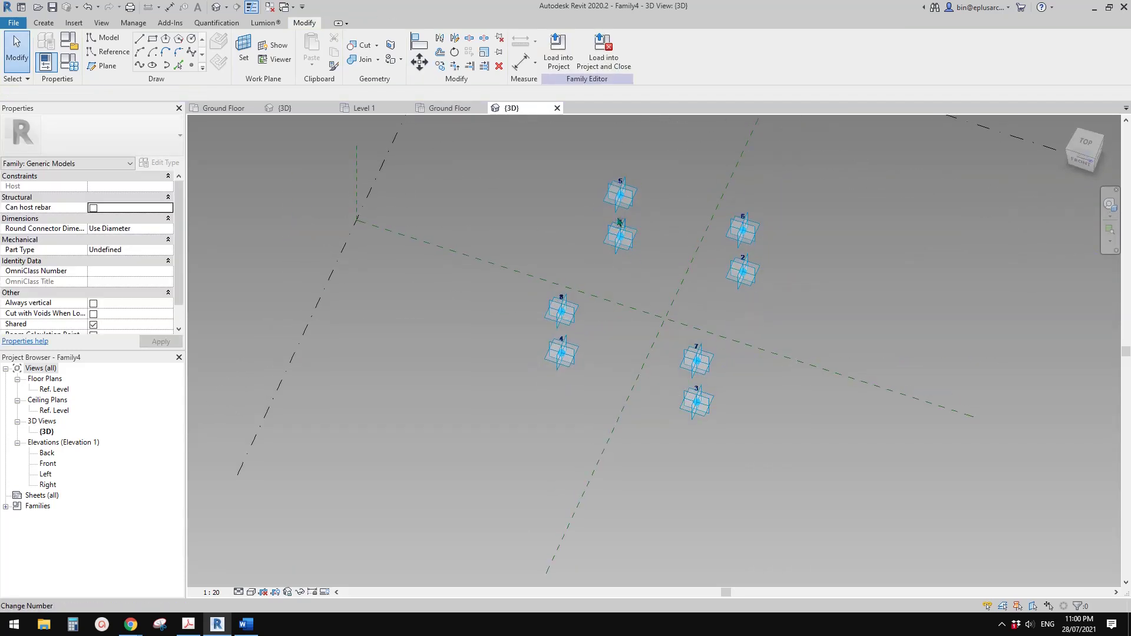
shift+middle_drag(624, 235, 653, 277)
key(ctrl+z)
Connect adaptive points 1 to 2 and 2 to 3 with splines through points, and make both reference lines
drag(526, 235, 799, 328)
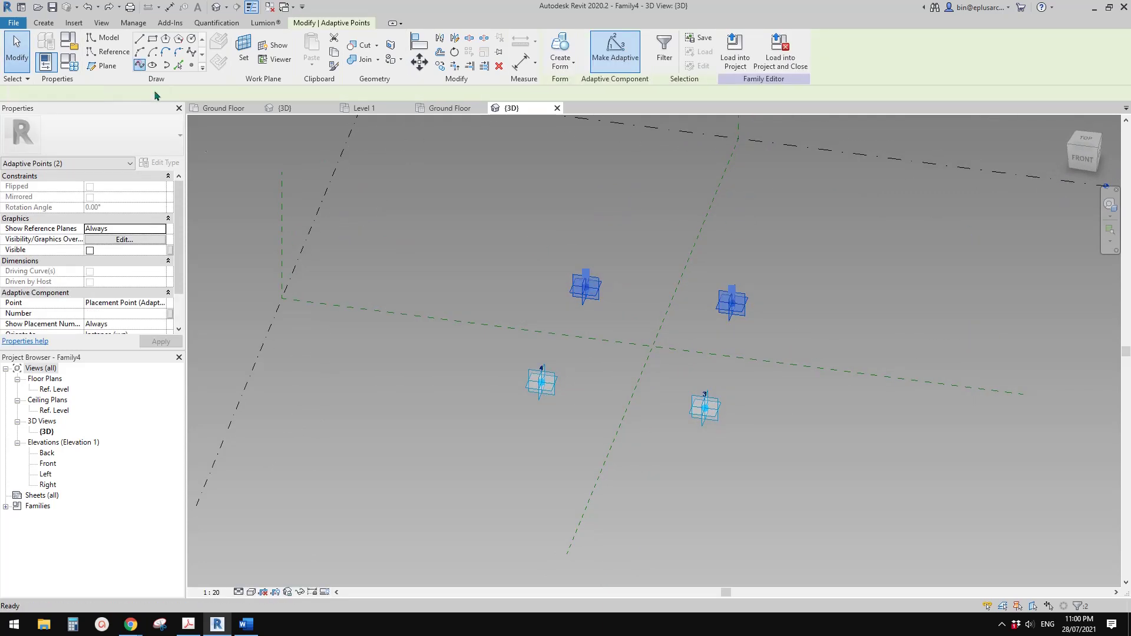
click(96, 272)
click(626, 218)
drag(626, 217, 822, 463)
click(139, 66)
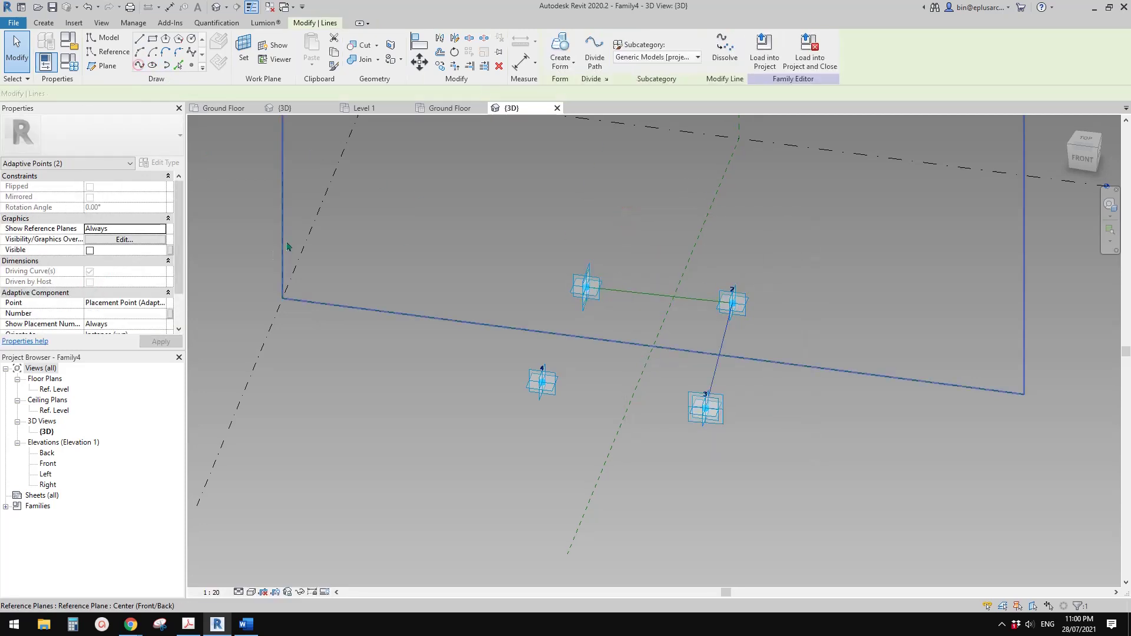
click(95, 272)
Close the loop with splines through points 3 to 4 and 4 to 1, and make both reference lines
shift+middle_drag(594, 311, 705, 368)
drag(488, 370, 781, 470)
click(139, 66)
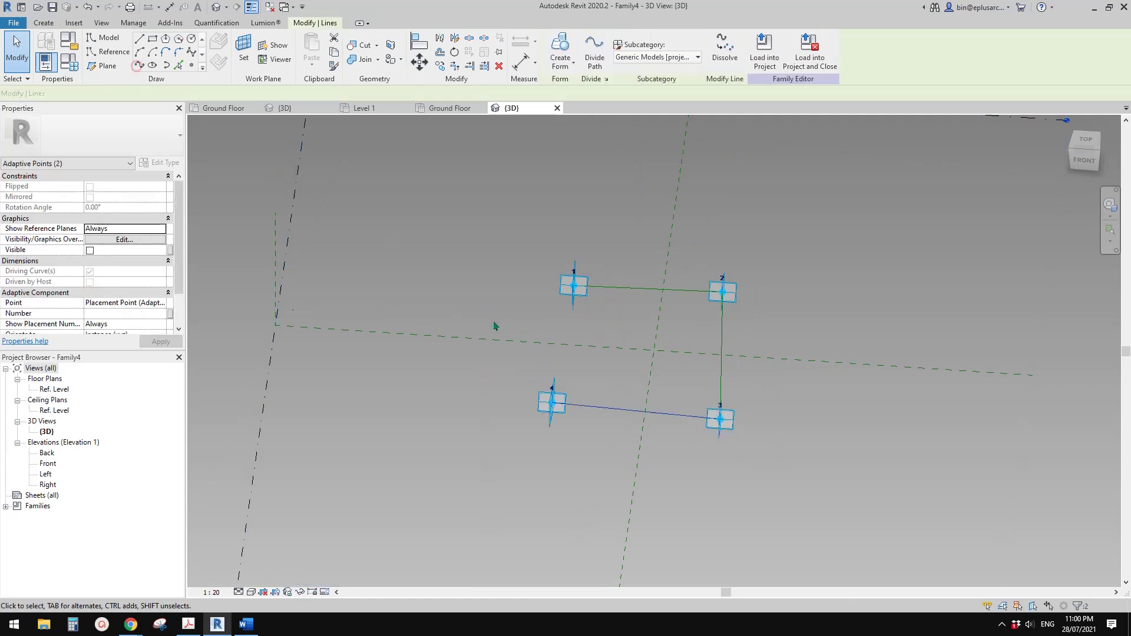
click(95, 272)
drag(479, 220, 611, 441)
click(139, 65)
click(96, 272)
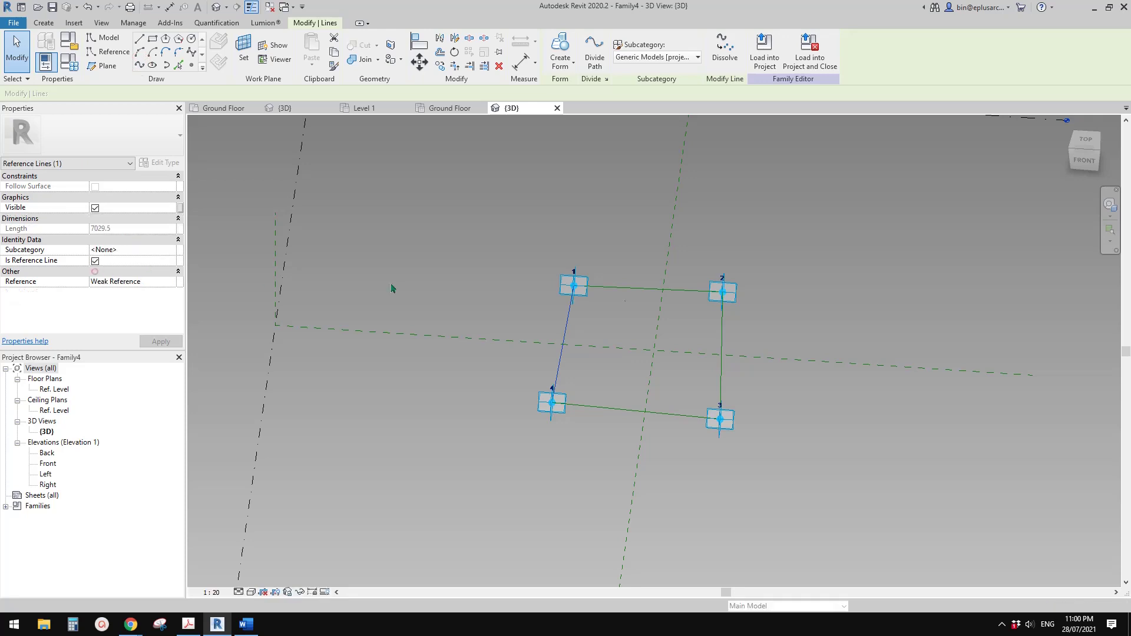
click(645, 306)
Copy all four adaptive points with their reference lines vertically upward in the front view to create an upper loop
shift+middle_drag(646, 306, 649, 314)
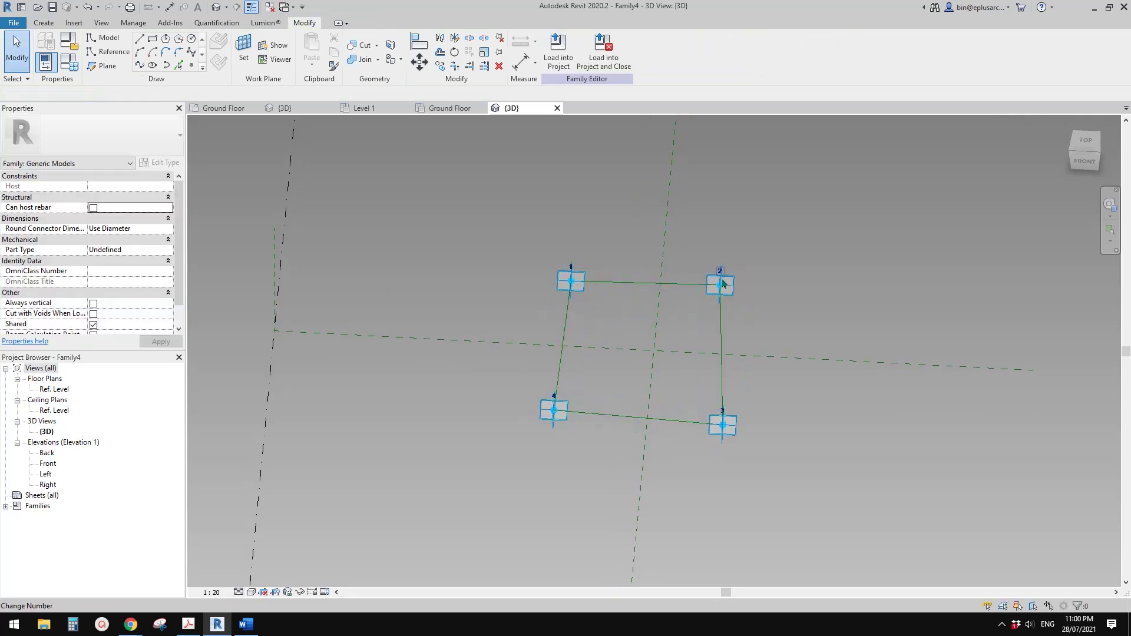
shift+middle_drag(641, 407, 644, 291)
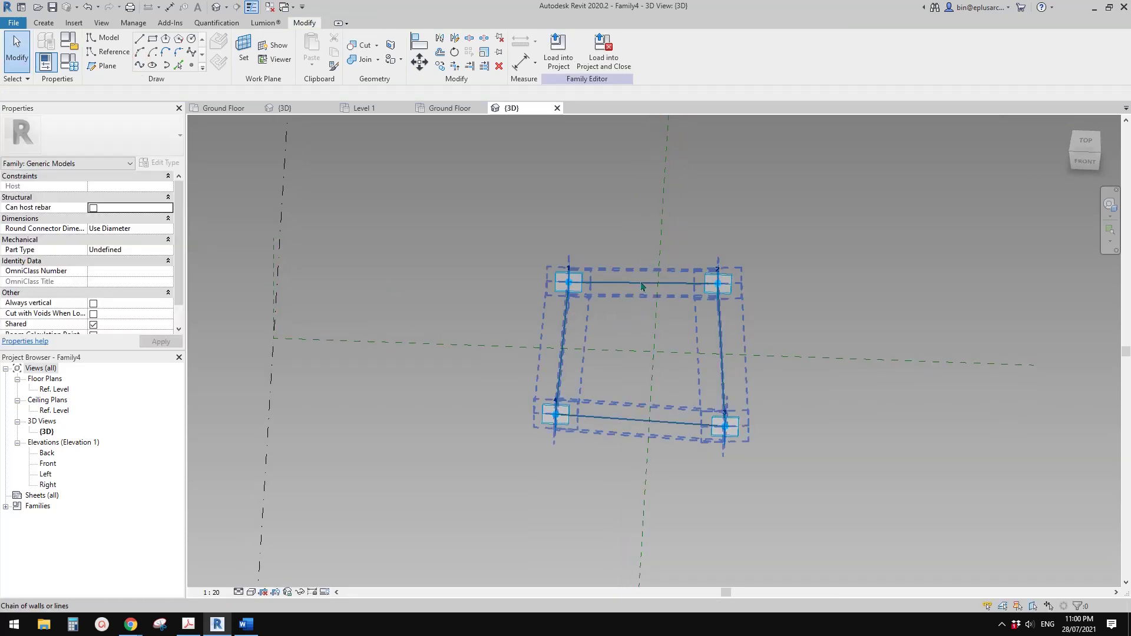
drag(462, 216, 799, 537)
click(1086, 169)
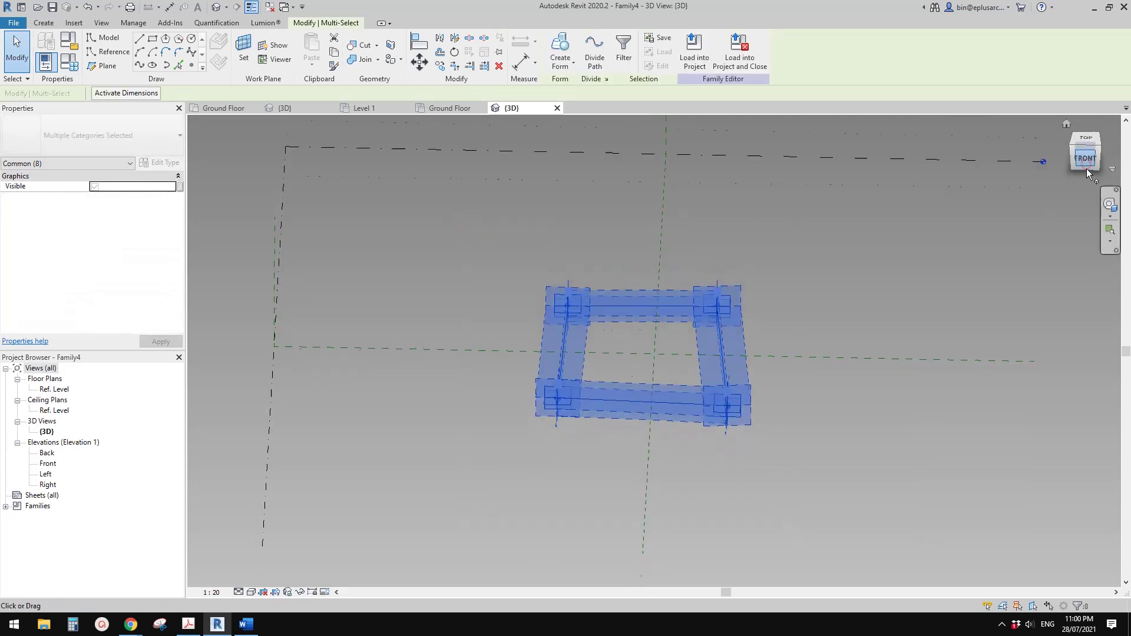
click(807, 313)
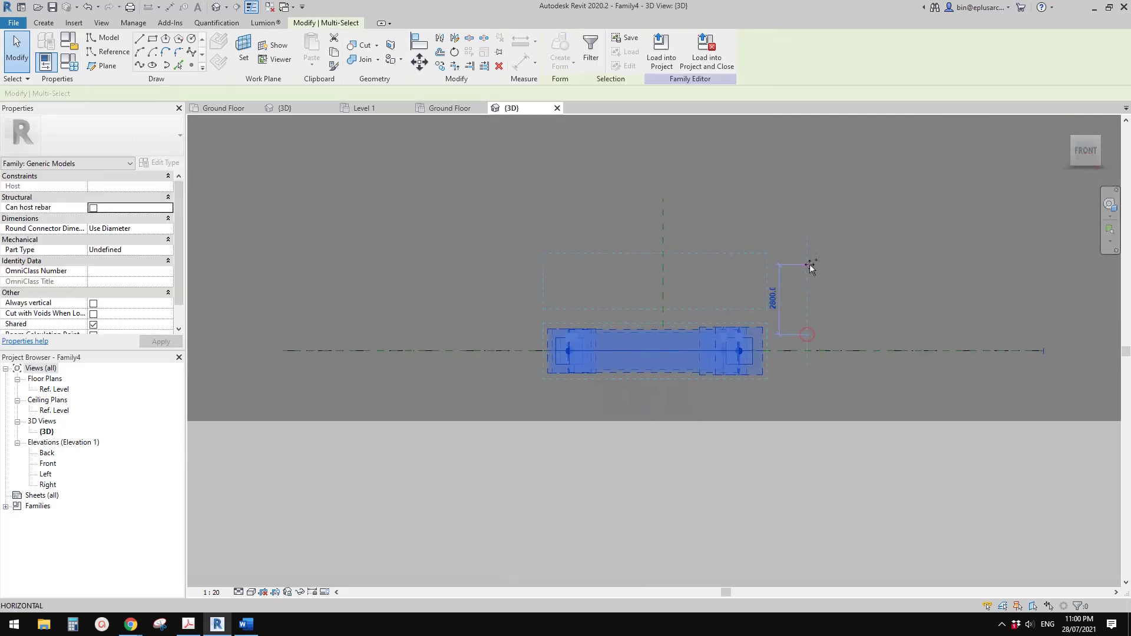
click(808, 253)
shift+middle_drag(831, 267, 758, 439)
click(743, 386)
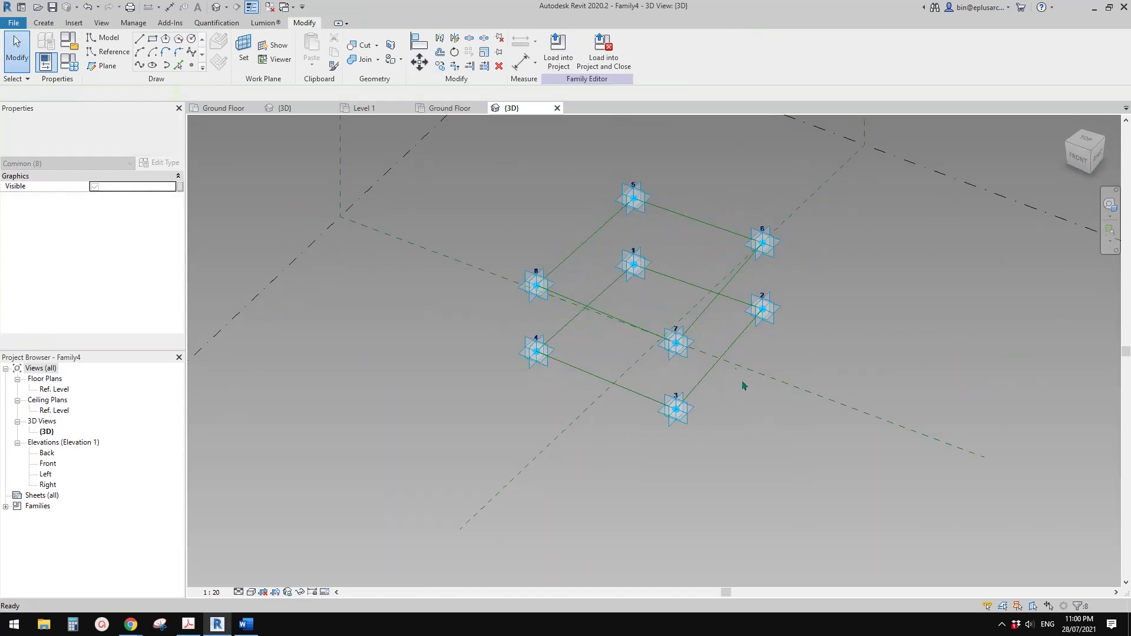
key(Escape)
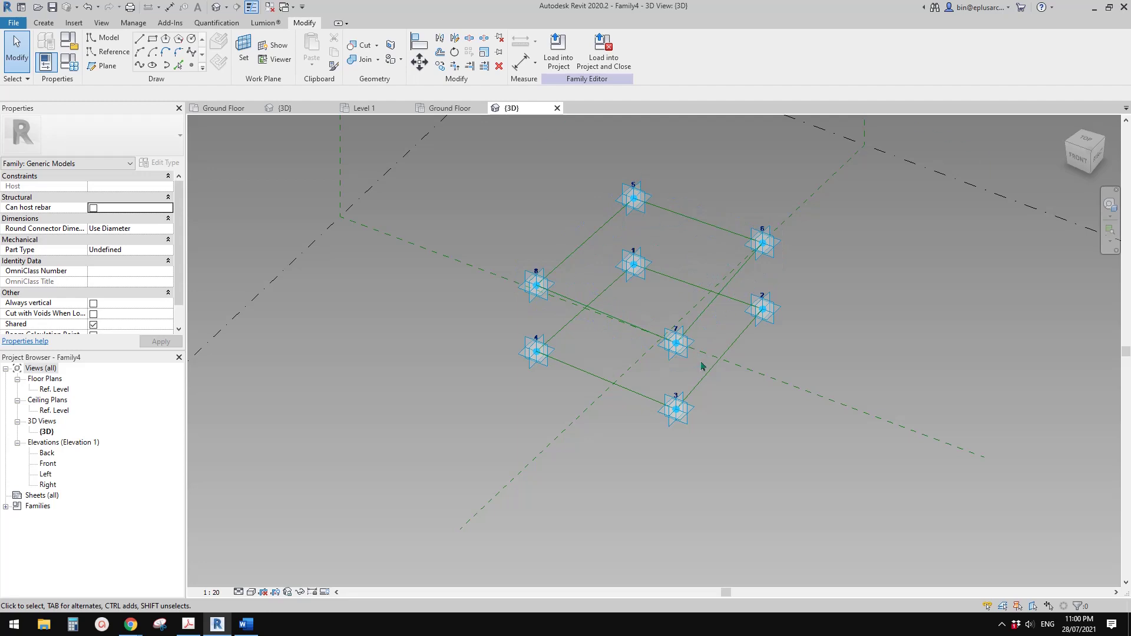
Create a solid form between the upper and lower closed loops of reference lines
key(Tab)
shift+middle_drag(737, 330, 762, 372)
key(Tab)
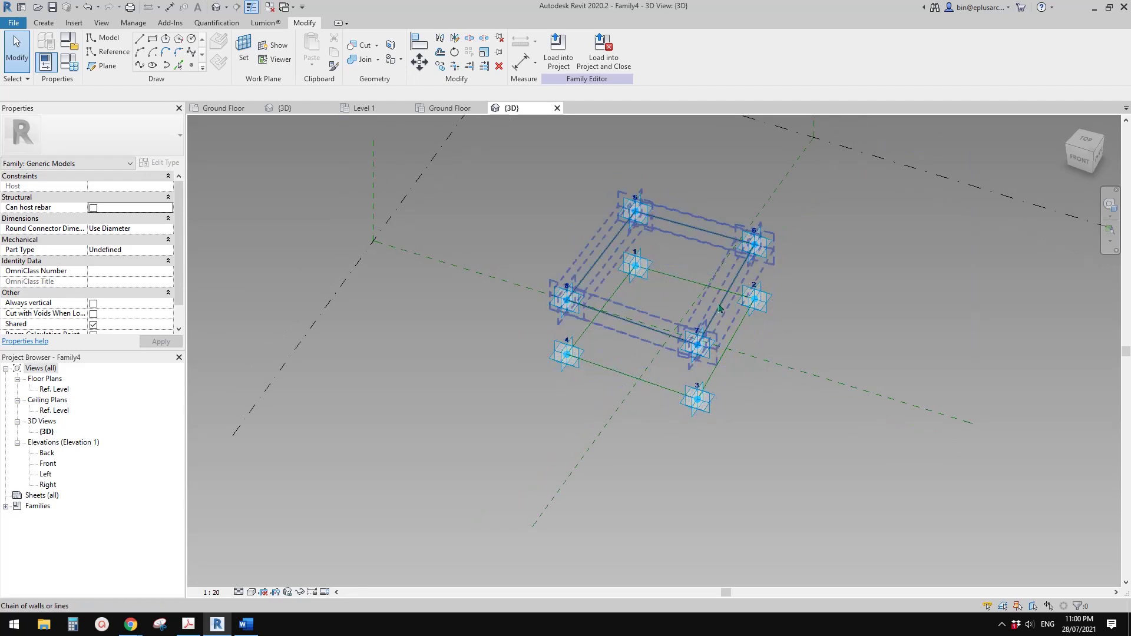
click(718, 307)
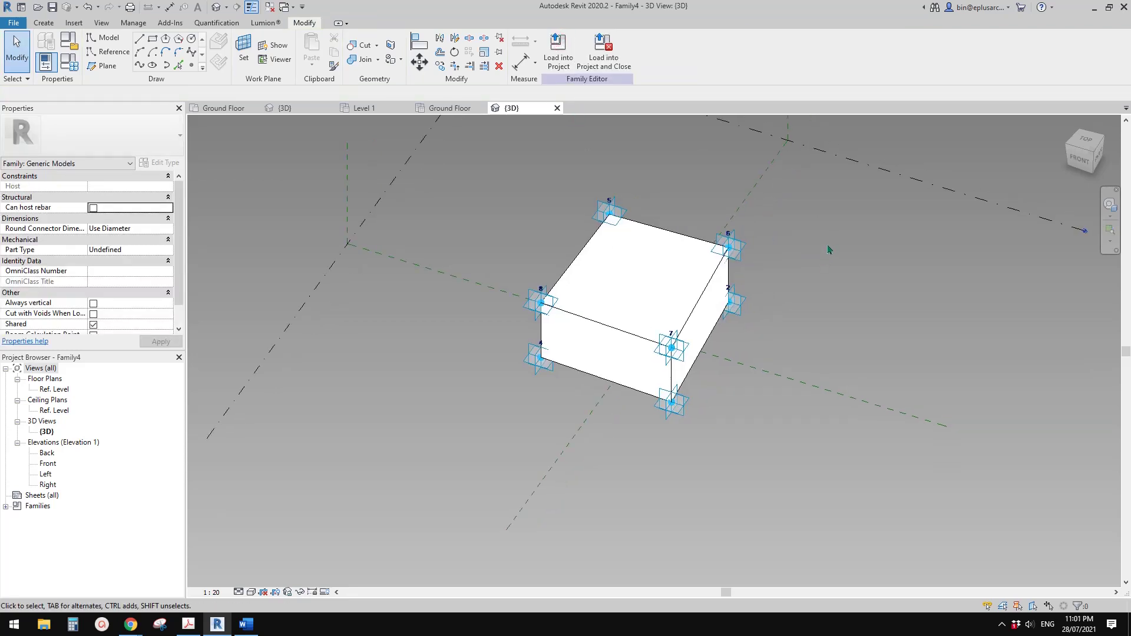
shift+middle_drag(829, 250, 588, 102)
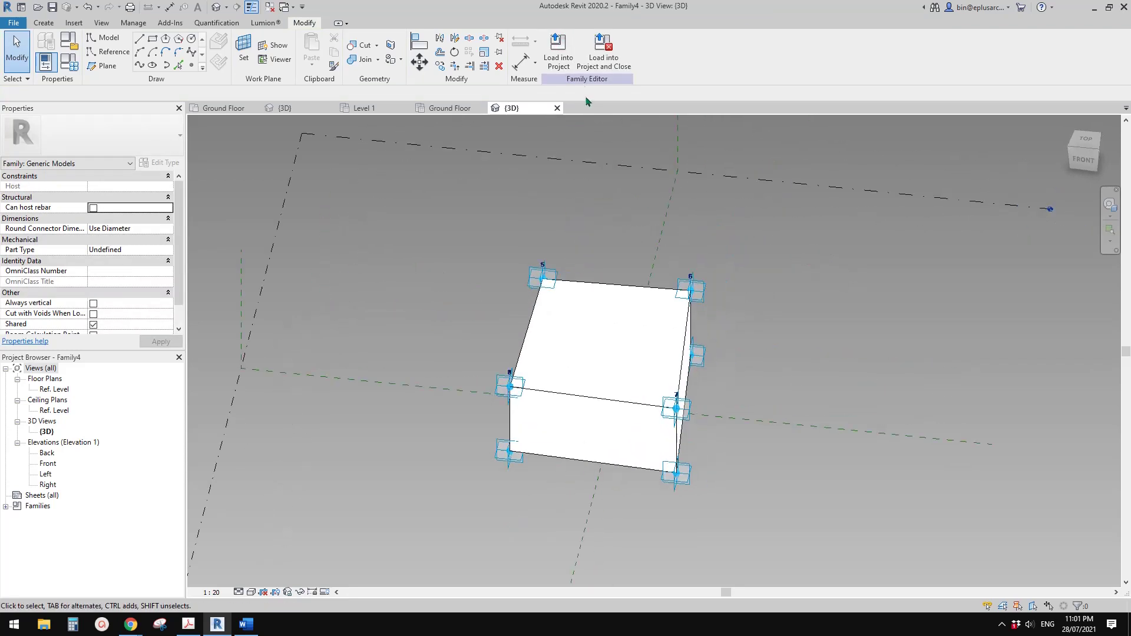
Load the adaptive family into Project2 and open the project's default 3D view, ending the automatic placement
click(564, 57)
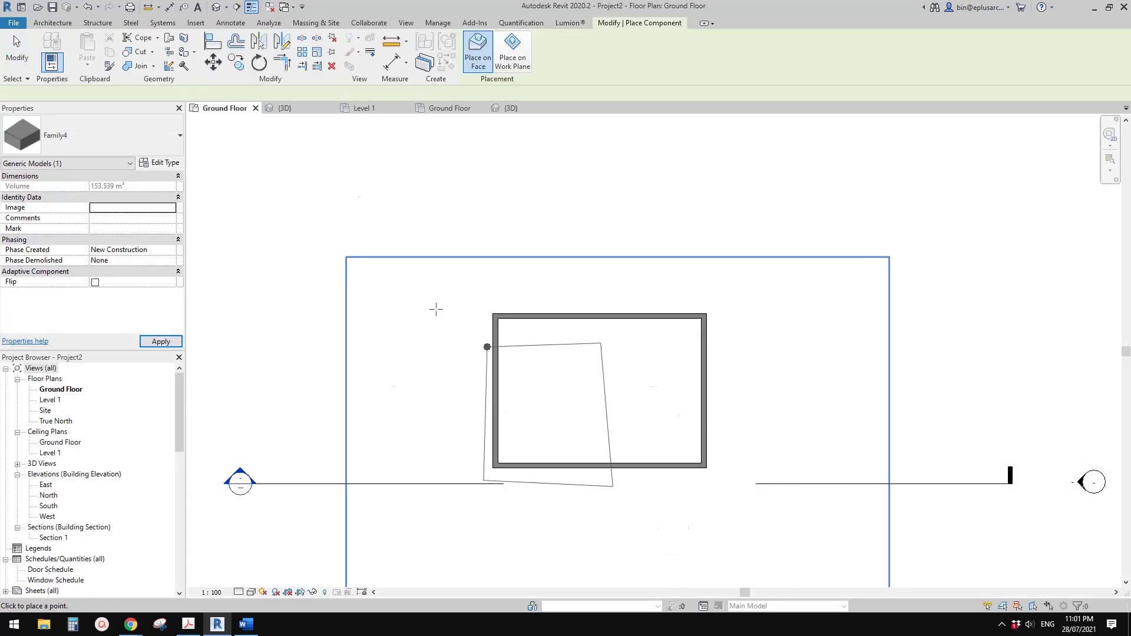
middle_drag(449, 229, 433, 247)
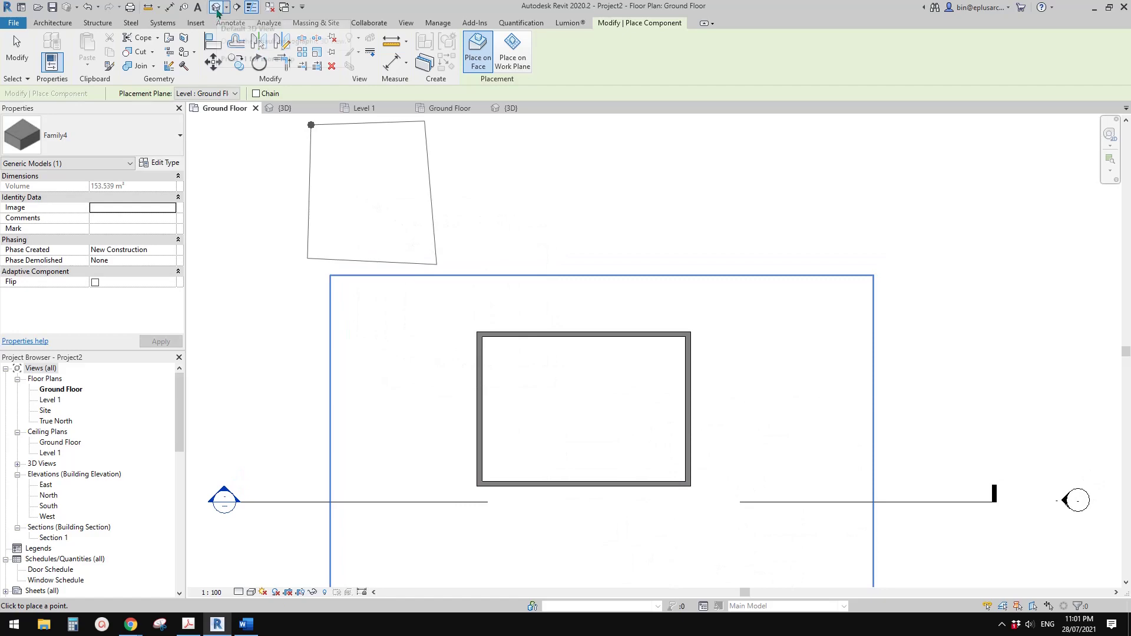
click(217, 9)
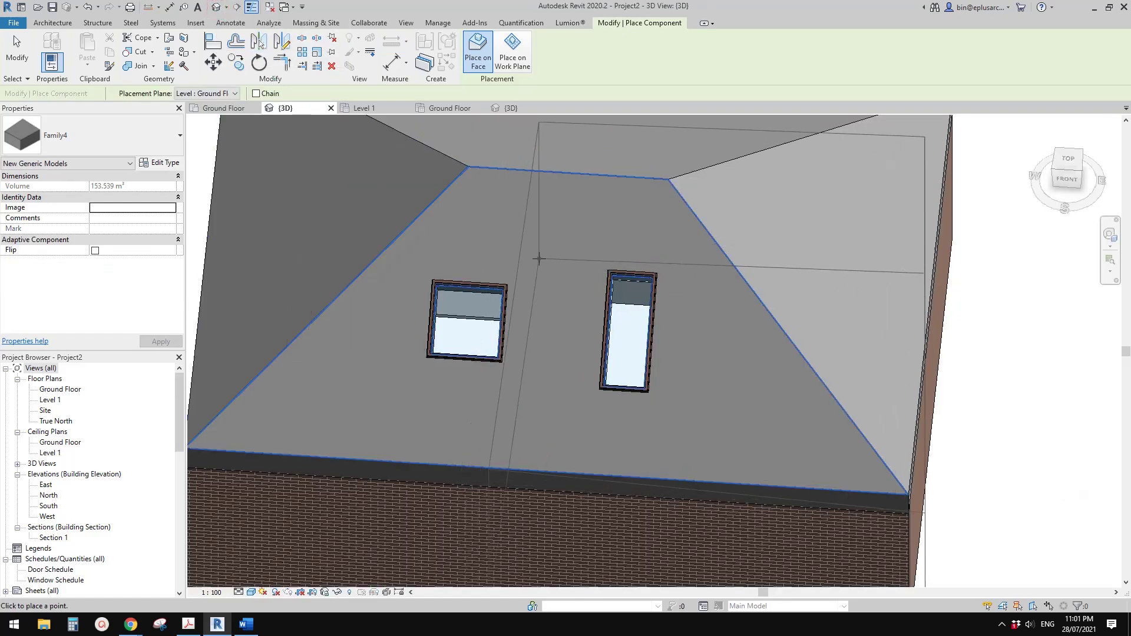
key(Escape)
key(Escape)
shift+middle_drag(613, 287, 547, 286)
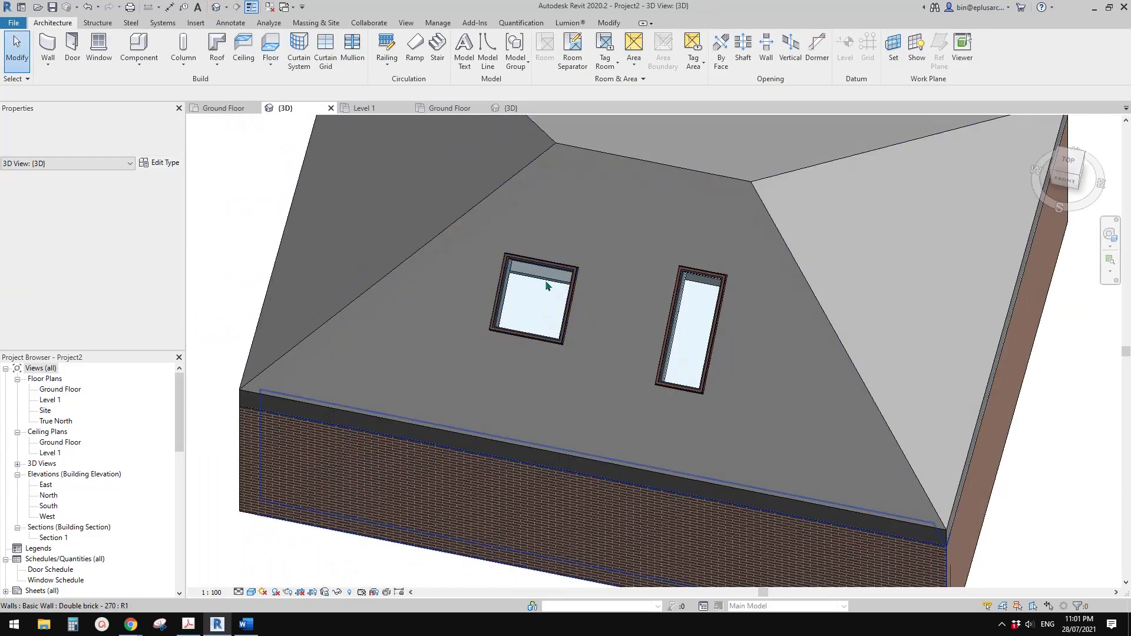
Temporarily hide the square skylight to expose its opening in the roof
scroll(547, 287, up, 2)
scroll(529, 315, down, 1)
scroll(529, 314, up, 2)
click(550, 317)
middle_drag(571, 275, 518, 247)
key(h)
key(h)
scroll(483, 282, up, 2)
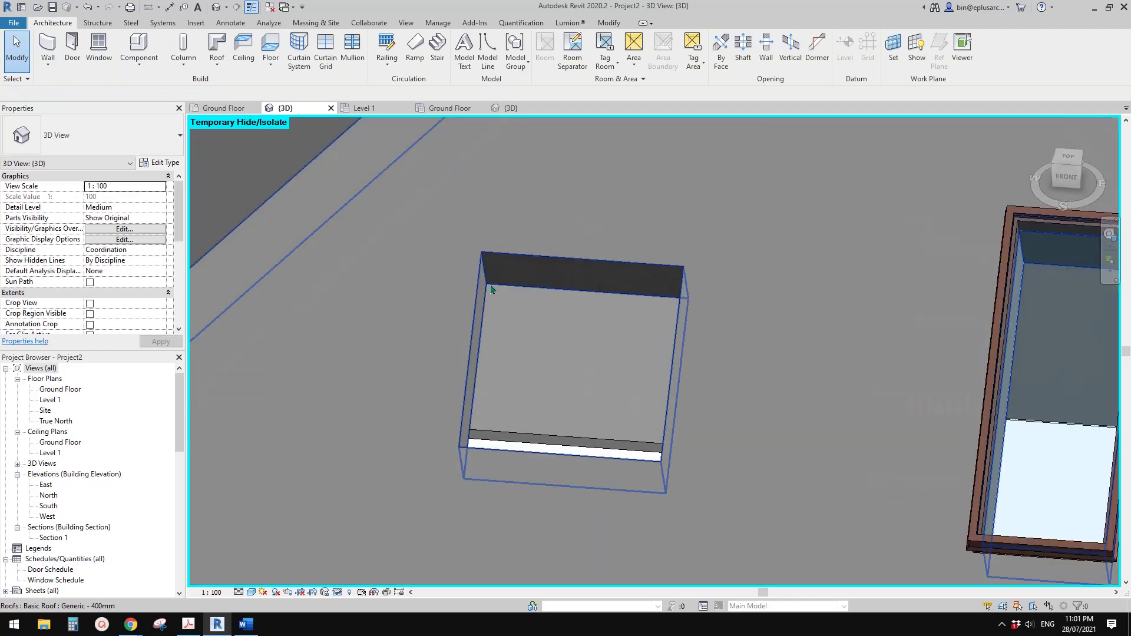
From below, start a Family4 component and place its points 1 to 4 on the corners of the square roof opening
shift+middle_drag(488, 289, 576, 321)
scroll(574, 370, down, 5)
click(137, 50)
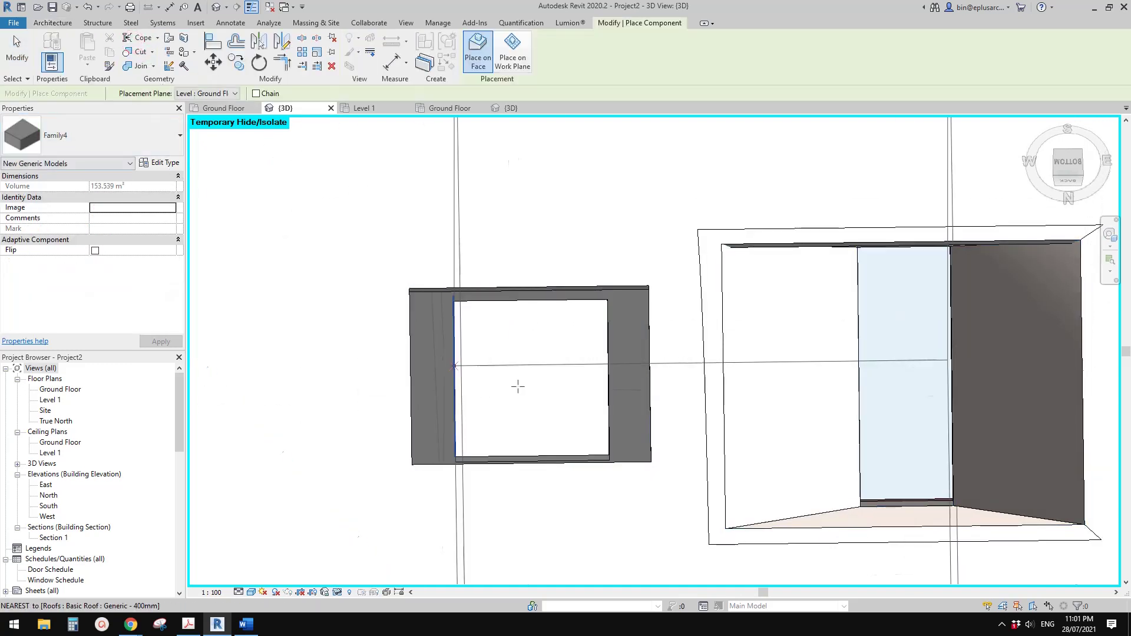
scroll(523, 369, up, 1)
click(470, 298)
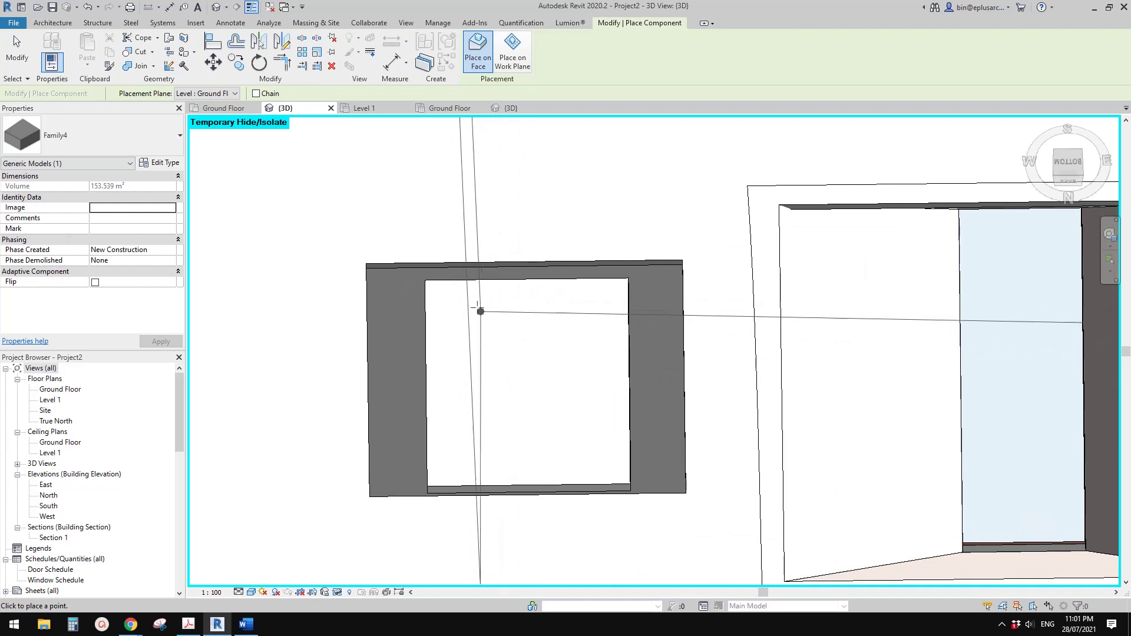
click(425, 282)
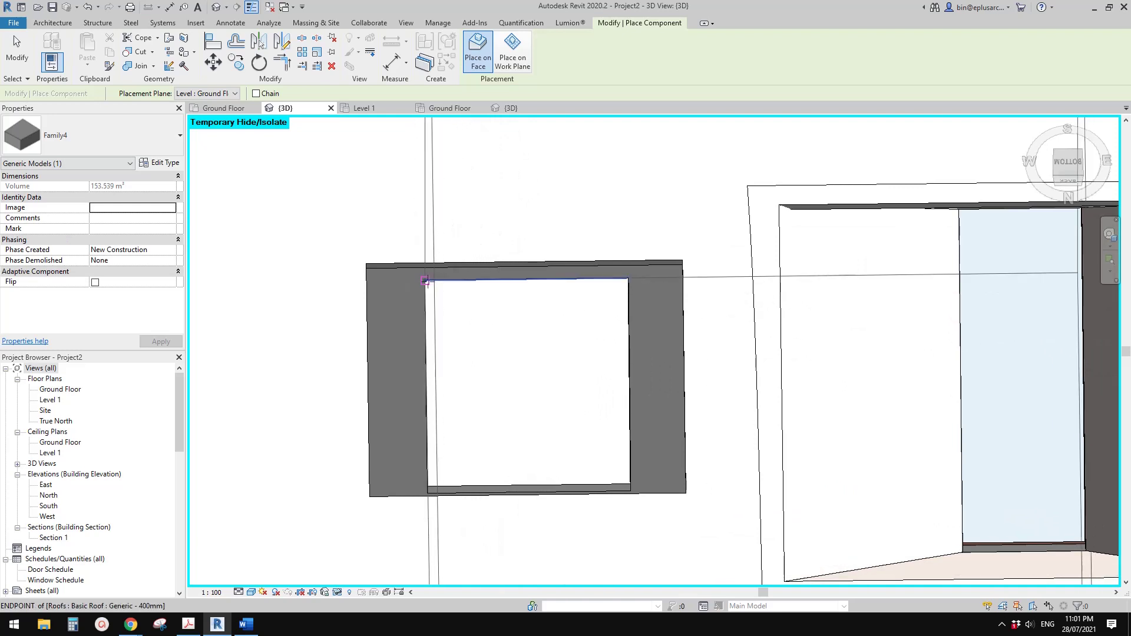
click(627, 278)
click(630, 490)
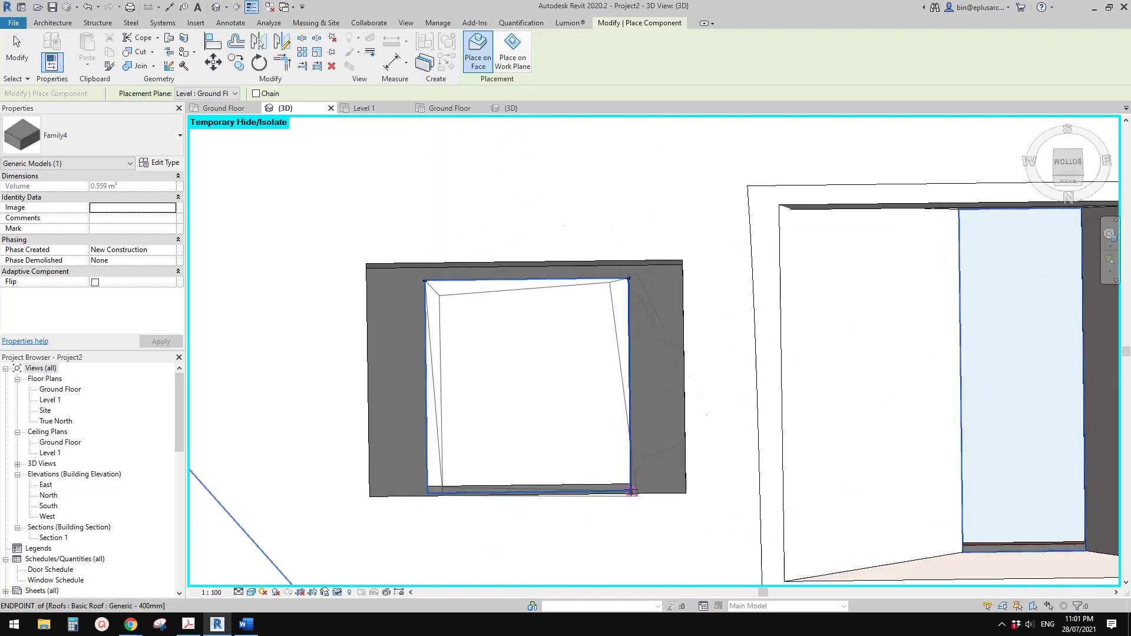
click(427, 492)
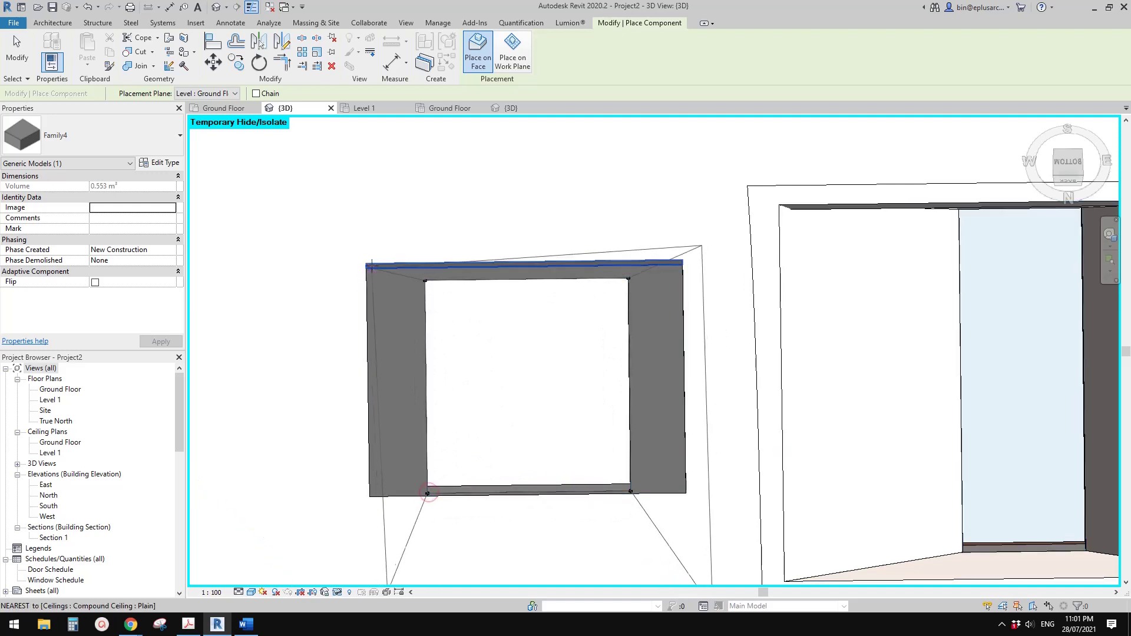
Try to finish the component by placing points 5 to 8 on the corners of the ceiling opening
scroll(687, 253, up, 1)
click(683, 260)
click(686, 528)
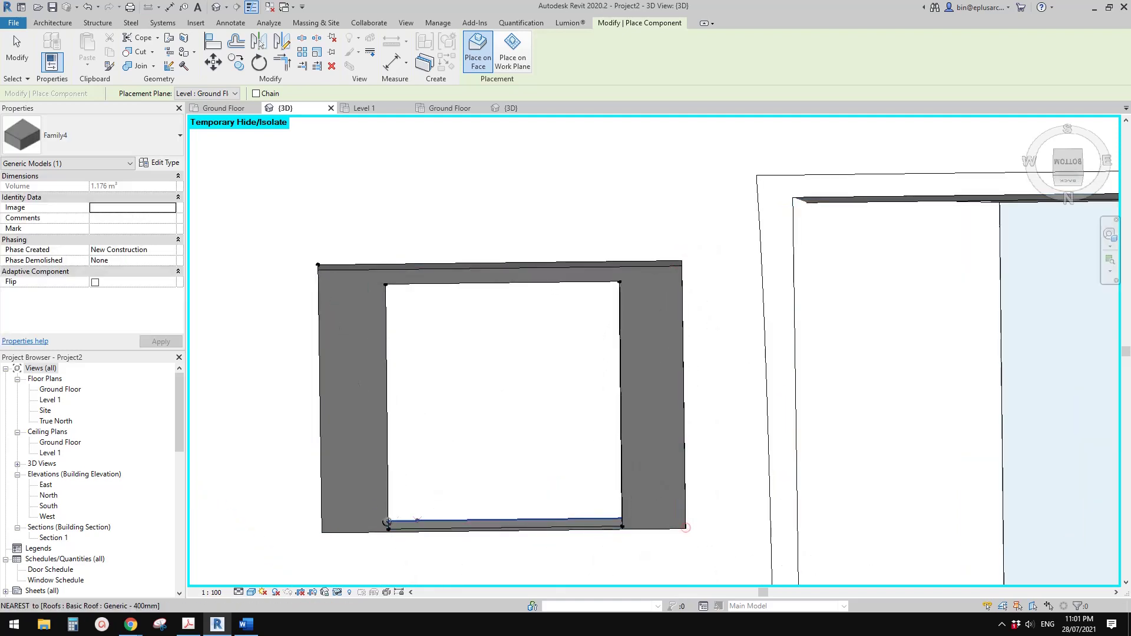
click(319, 532)
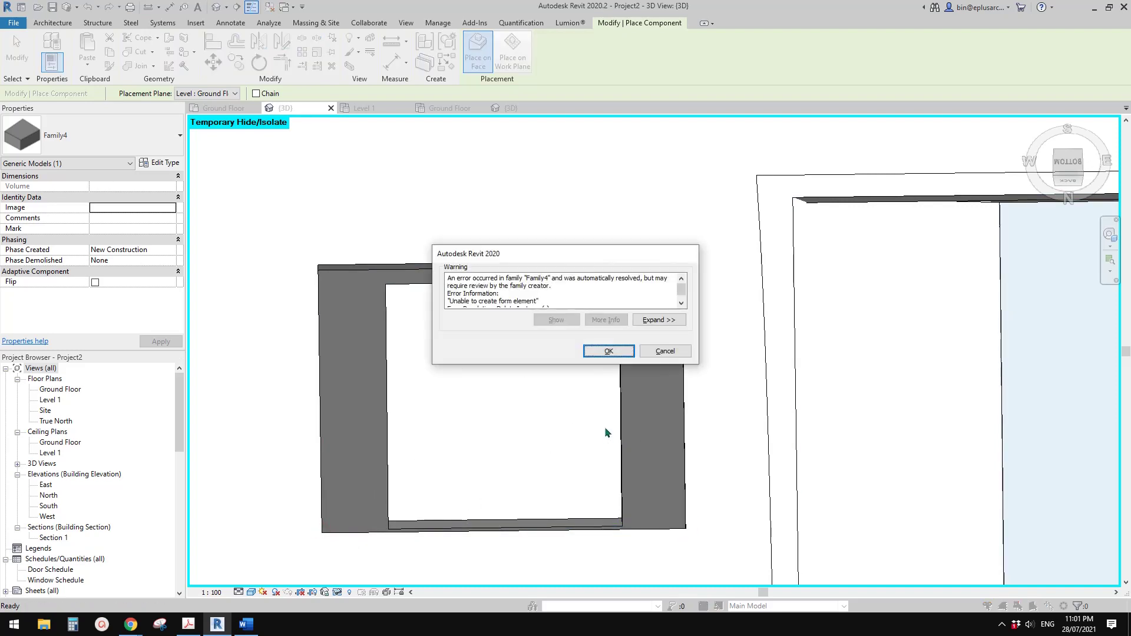
click(615, 352)
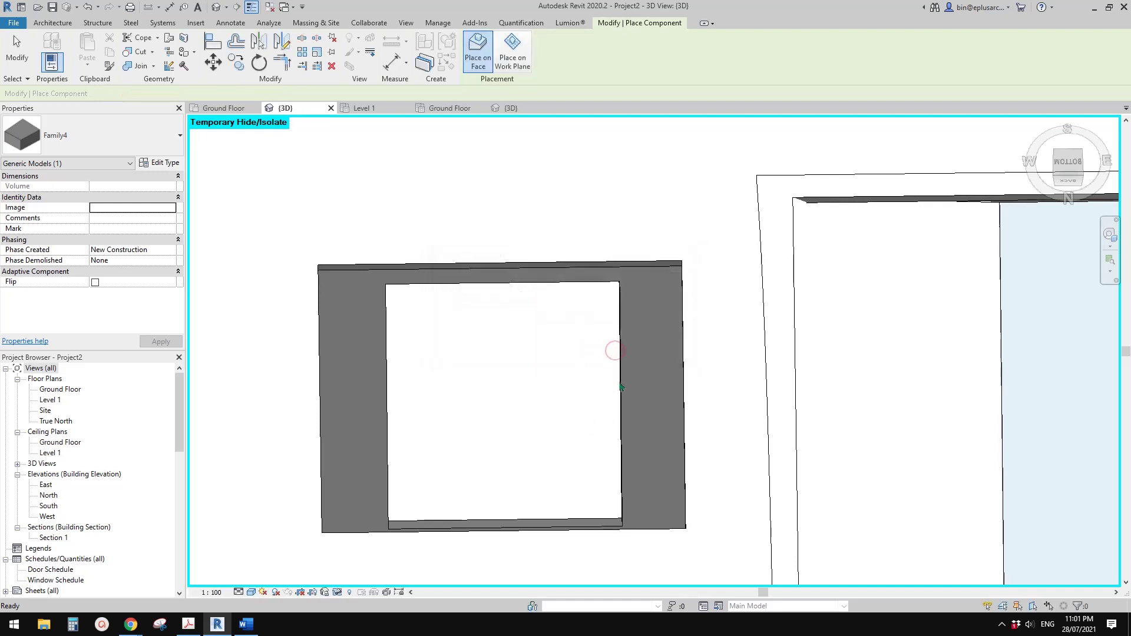
key(Escape)
key(Escape)
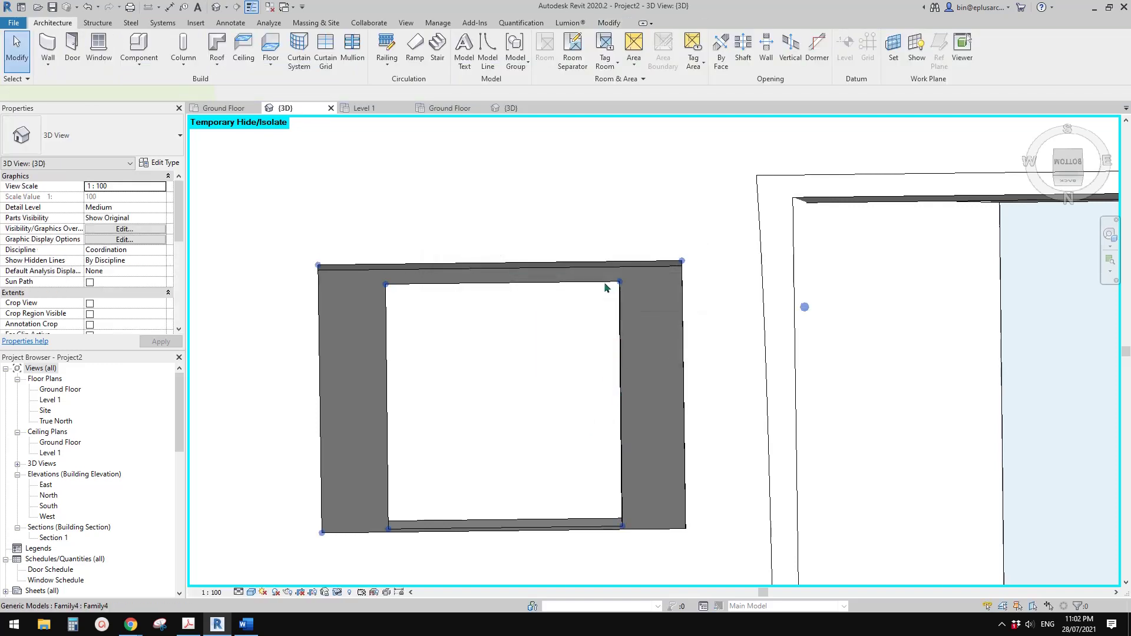
Check the faulty Family4 component's point positions and delete it
click(605, 287)
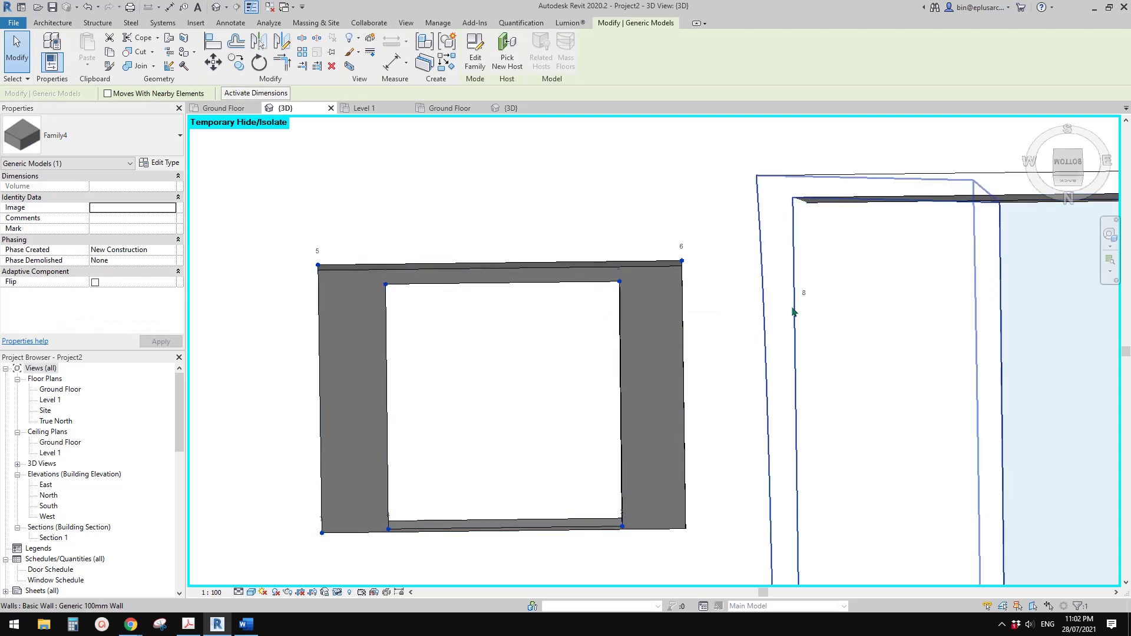
click(553, 346)
shift+middle_drag(554, 347, 576, 341)
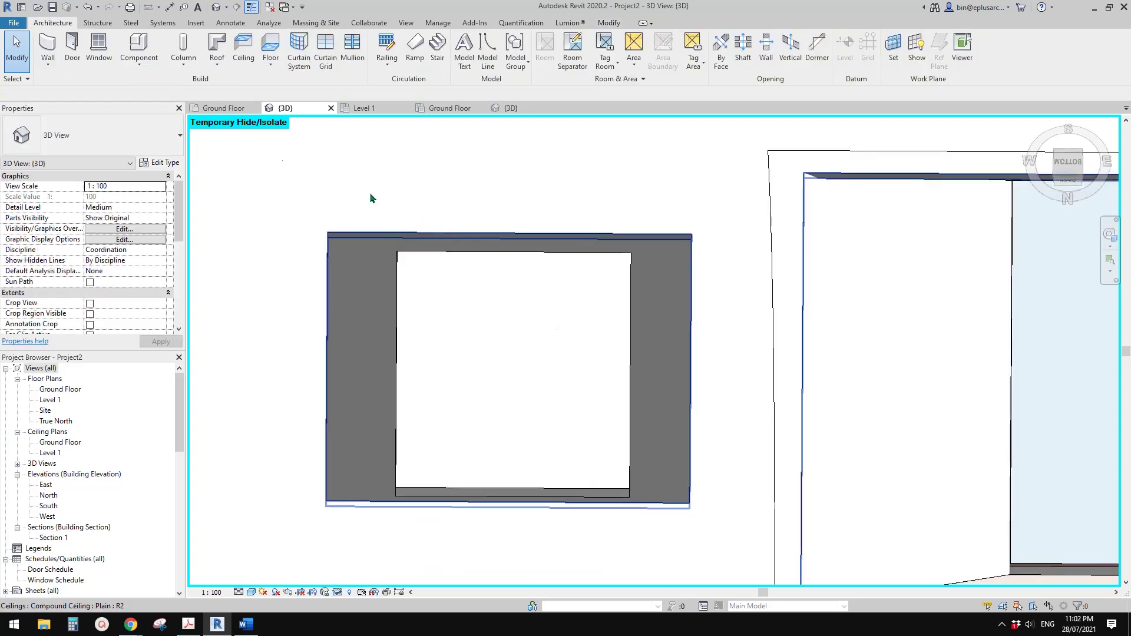
Place a Family4 component with points 1 to 4 on the roof opening's corners and points 5 to 8 on the ceiling opening's corners
click(139, 47)
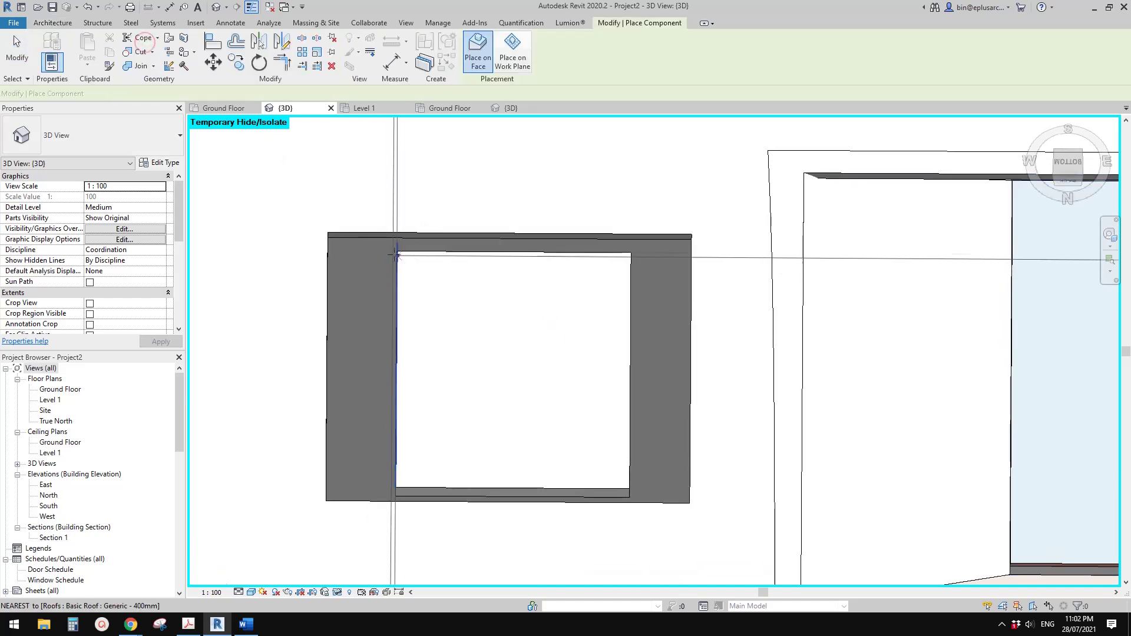
click(484, 261)
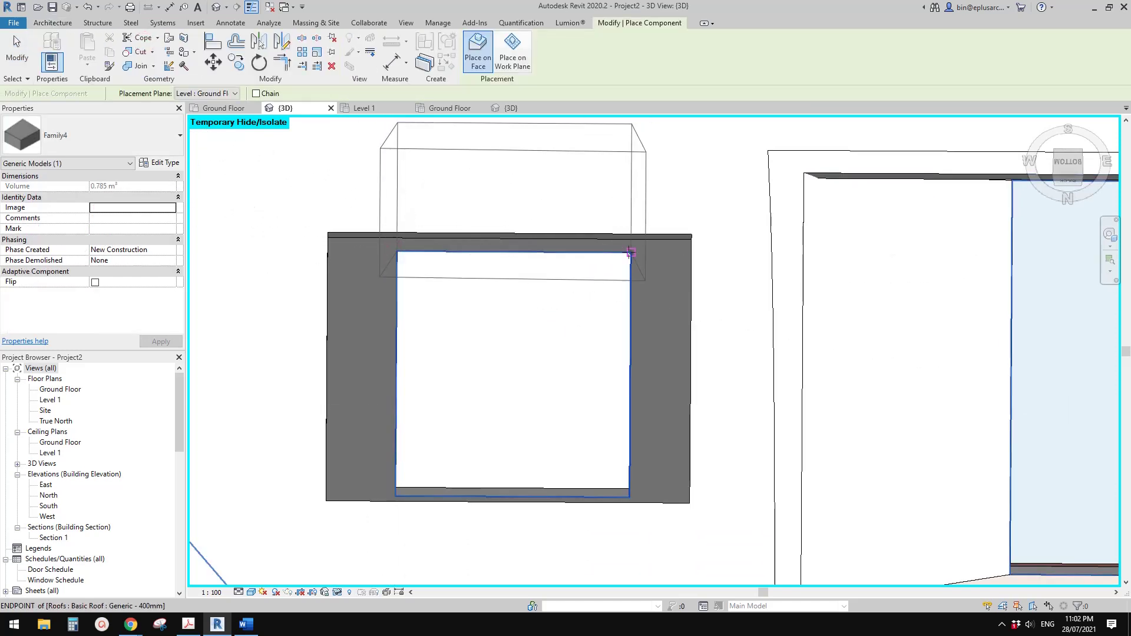
click(630, 254)
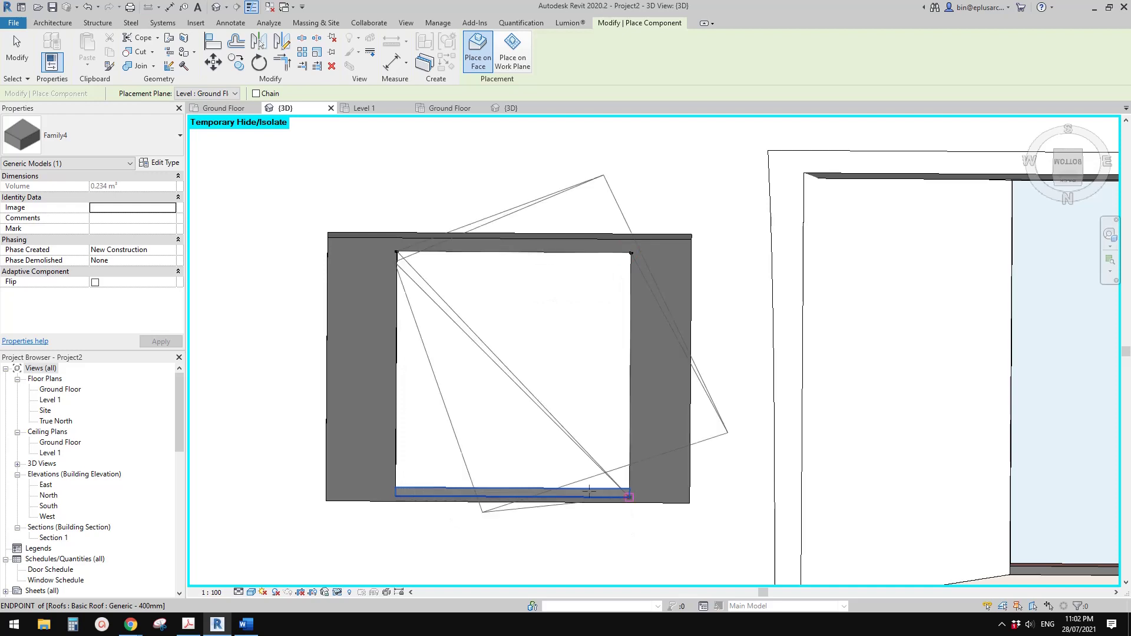
click(628, 497)
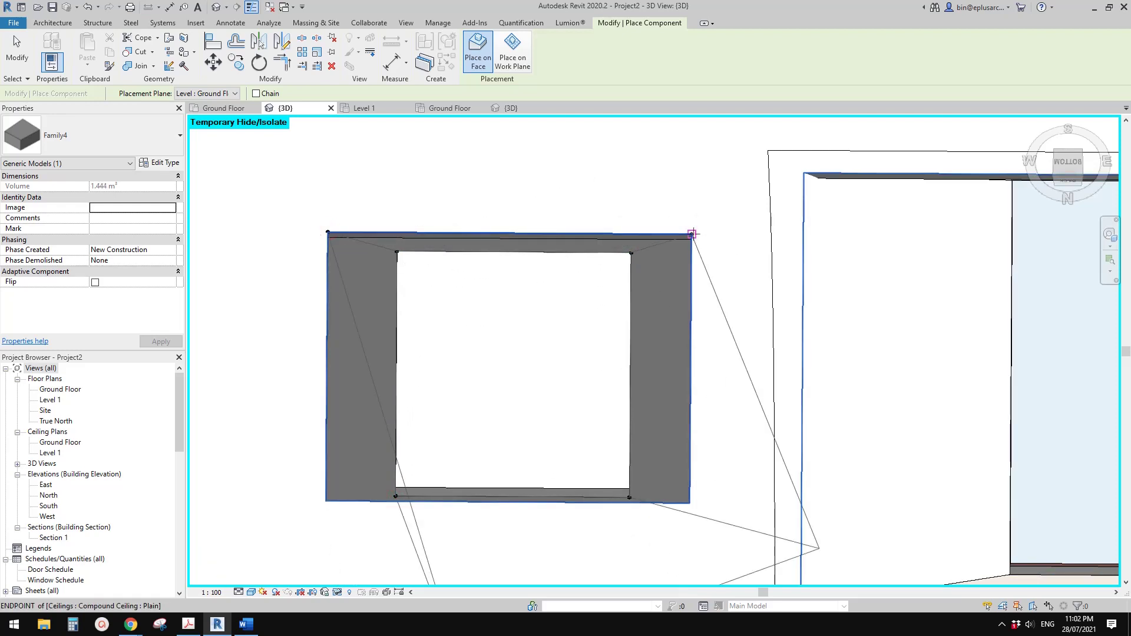
click(688, 503)
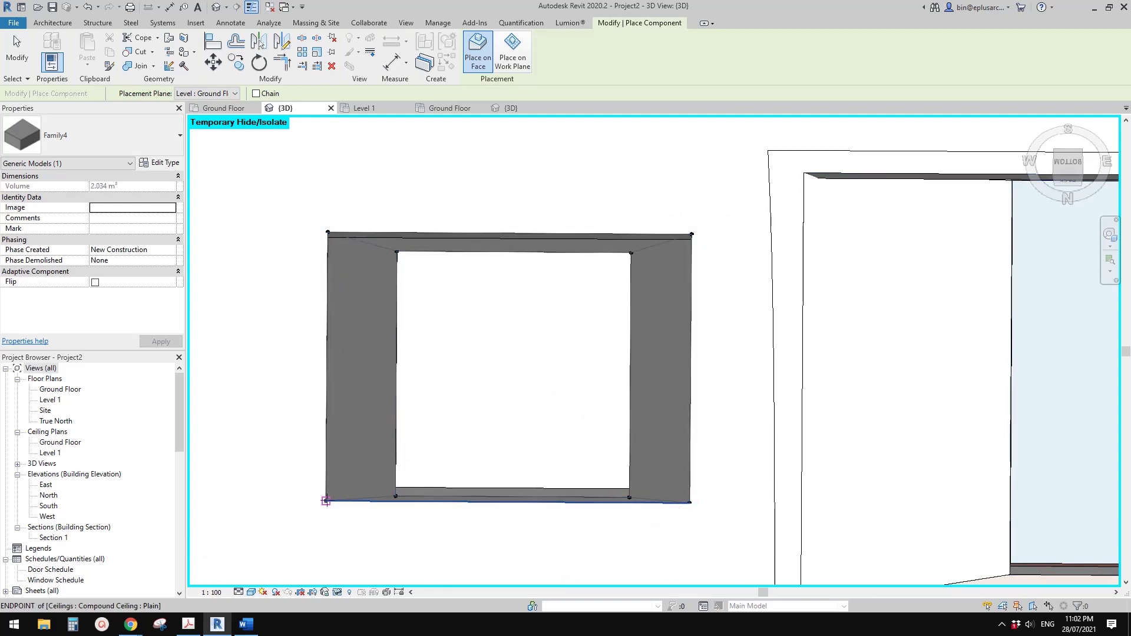
click(339, 495)
key(Escape)
Temporarily hide the roof to expose the placed adaptive component above the ceiling
click(519, 350)
shift+middle_drag(518, 350, 618, 328)
key(Escape)
click(609, 307)
key(h)
shift+middle_drag(679, 299, 793, 294)
scroll(551, 275, up, 2)
click(518, 248)
scroll(535, 268, up, 2)
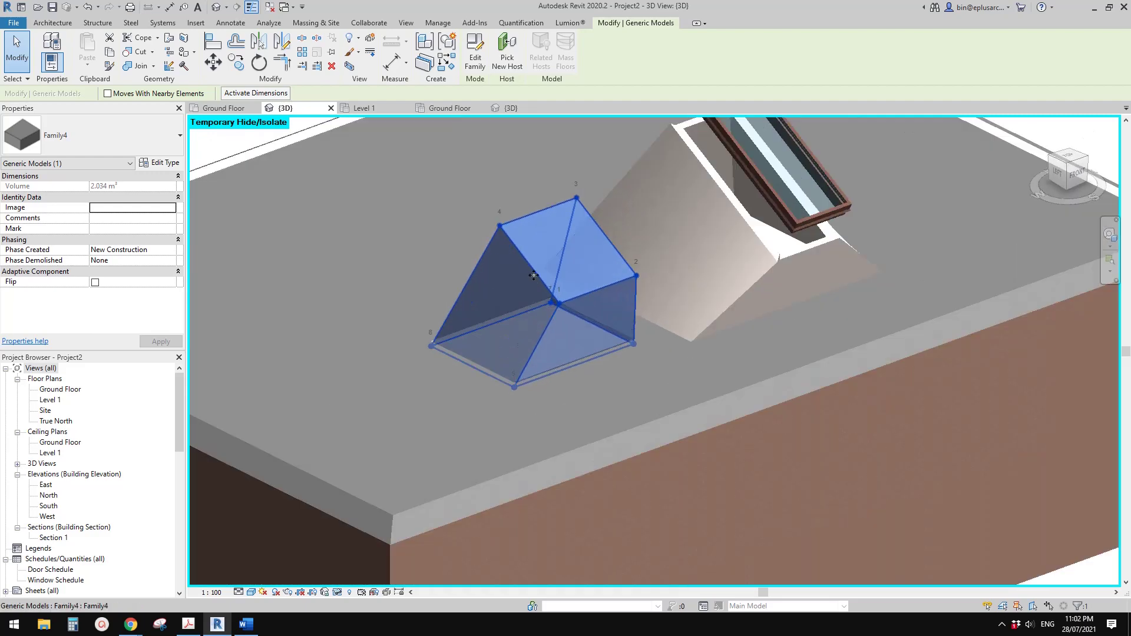
key(w)
key(a)
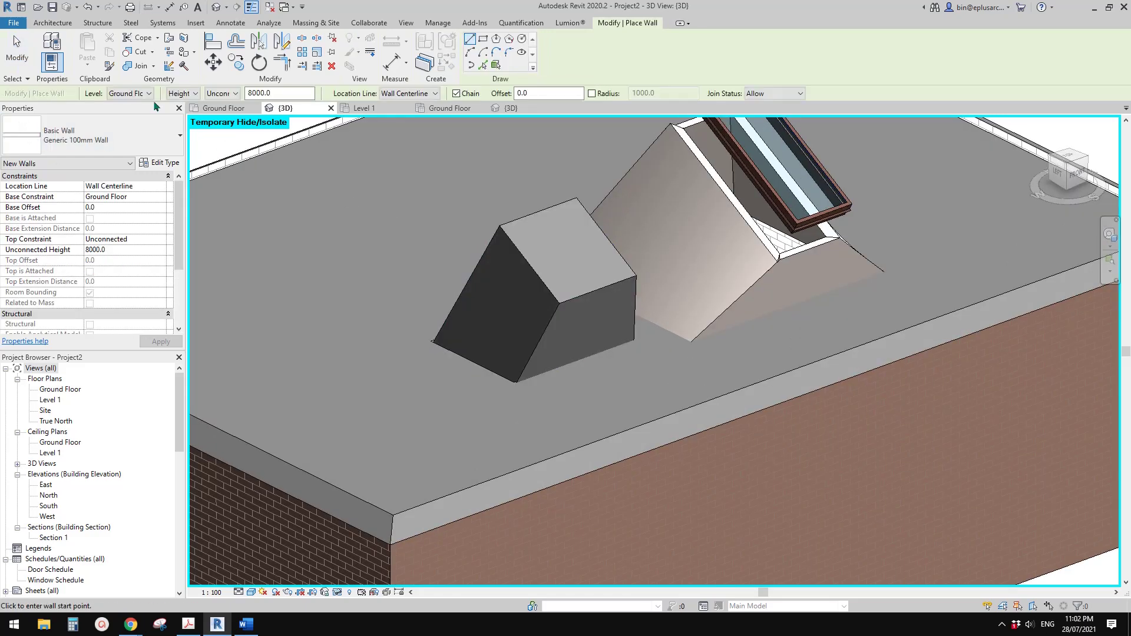
key(Escape)
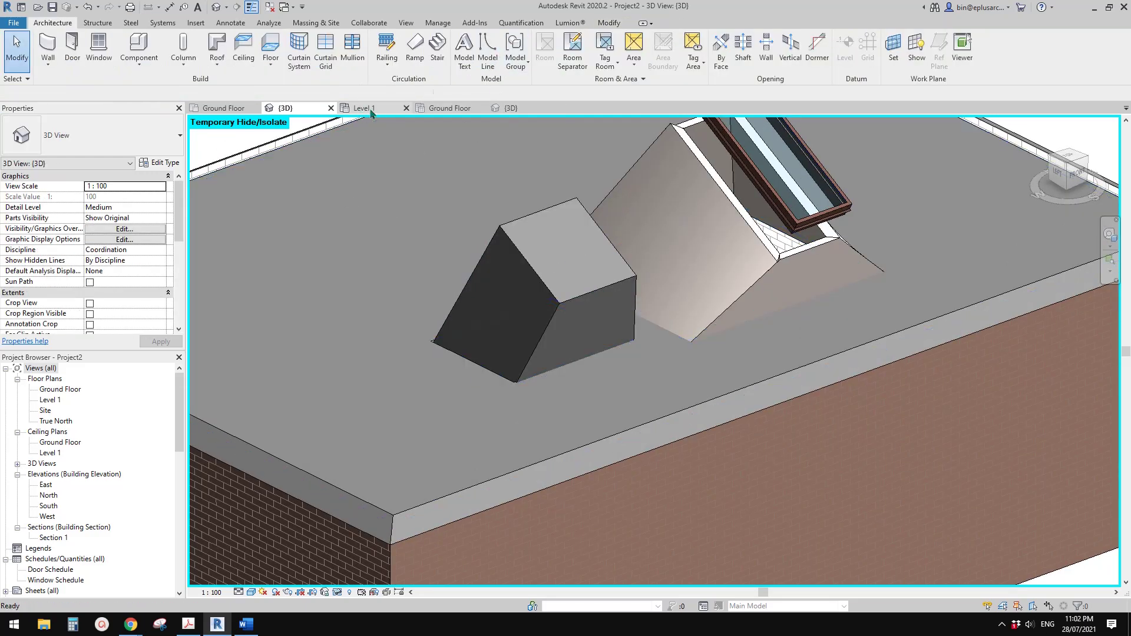
Create Generic 100mm walls by face on the four side faces of the adaptive component
key(w)
key(a)
click(496, 65)
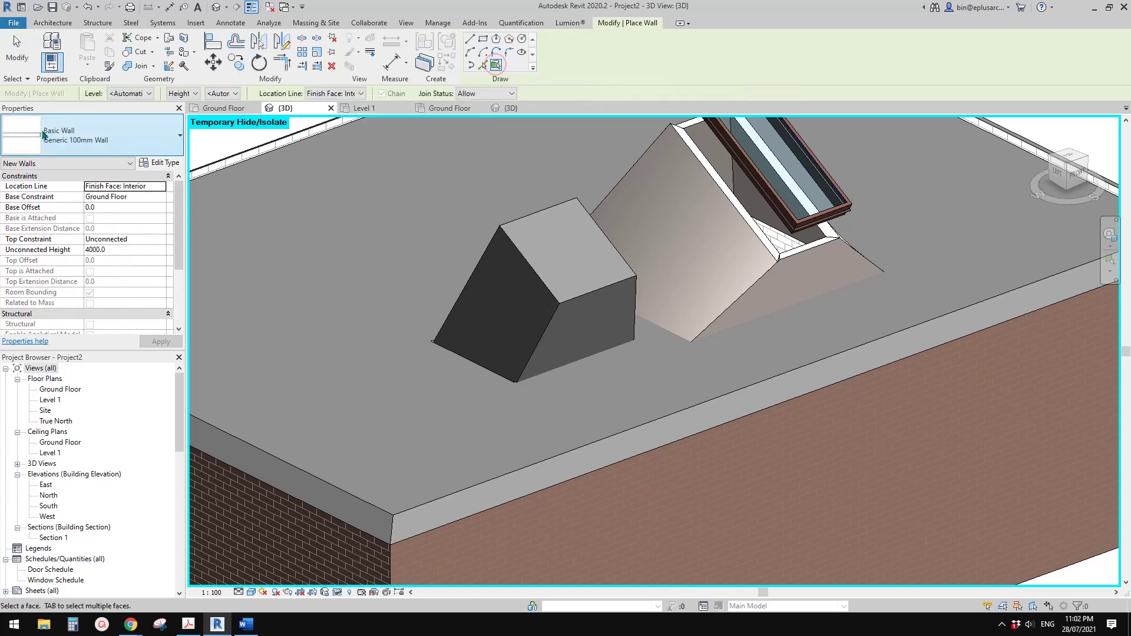
click(589, 335)
shift+middle_drag(589, 337, 413, 324)
click(579, 340)
click(589, 324)
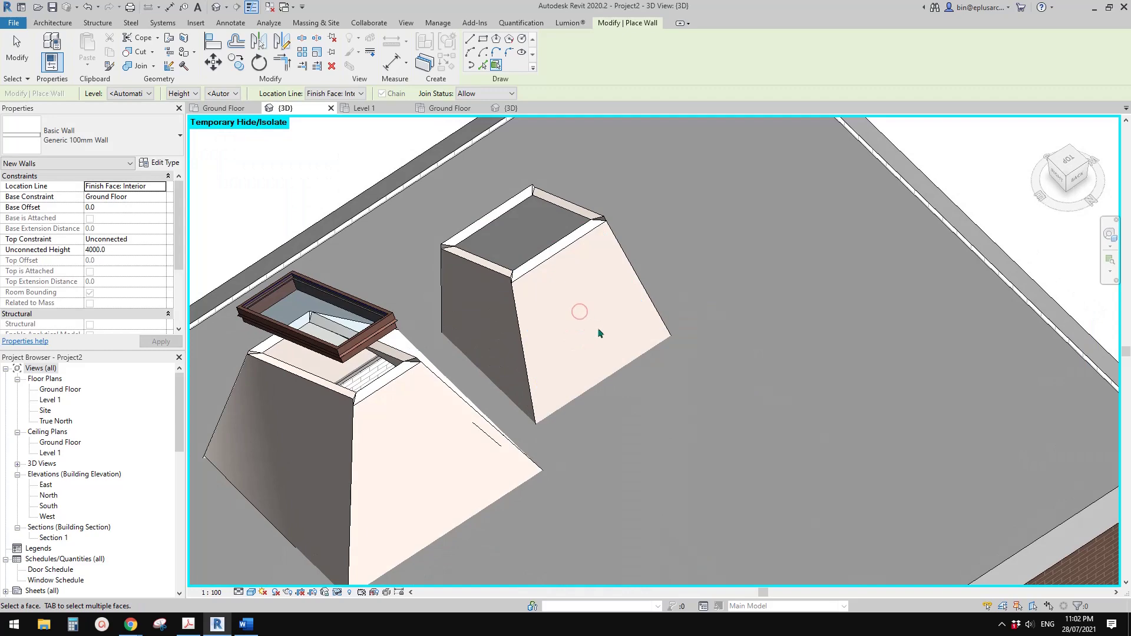
key(Escape)
key(Escape)
Reset the temporary hide so the roof and skylights show, and face the front roof slope
key(h)
key(r)
scroll(565, 333, down, 2)
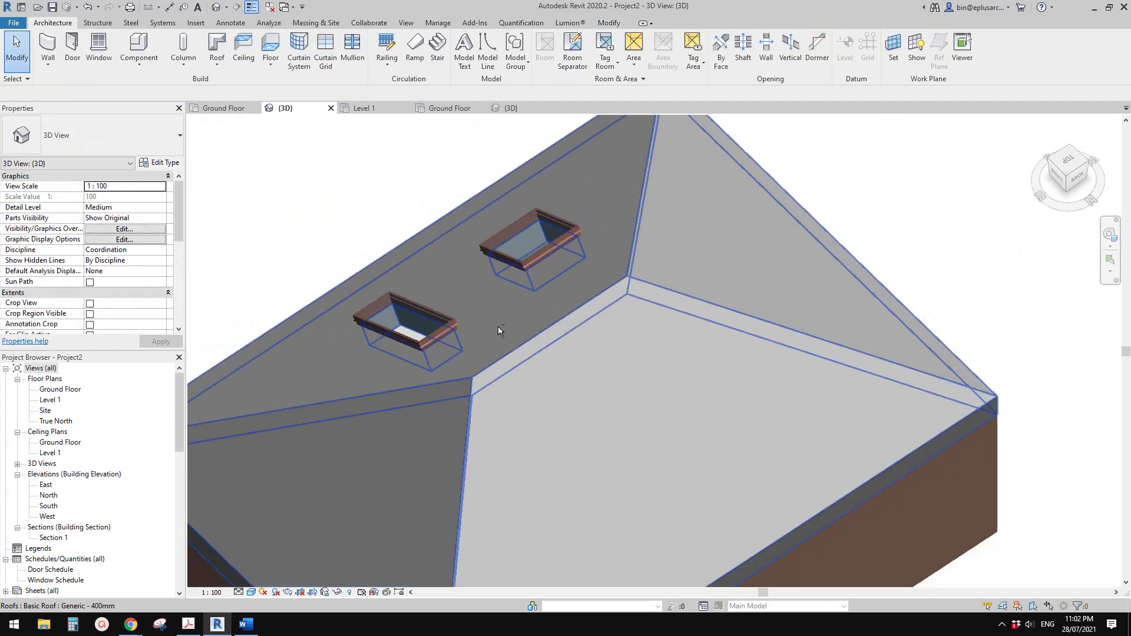
shift+middle_drag(499, 331, 821, 312)
scroll(583, 340, up, 3)
shift+middle_drag(575, 325, 609, 282)
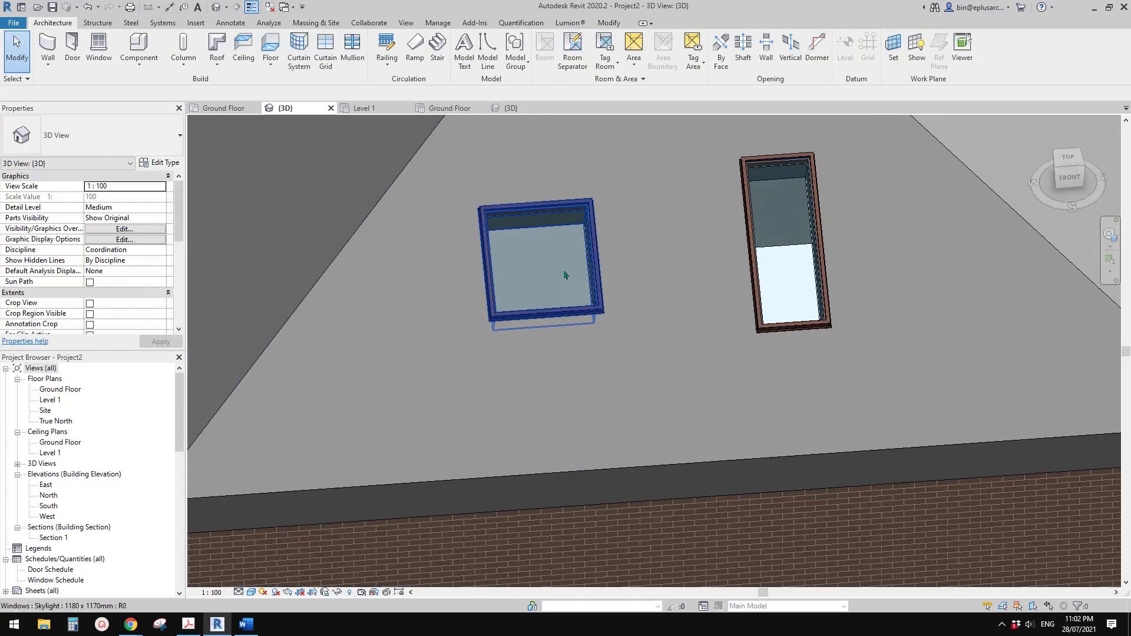
Change the square skylight's type to 0610 x 0686mm
click(561, 269)
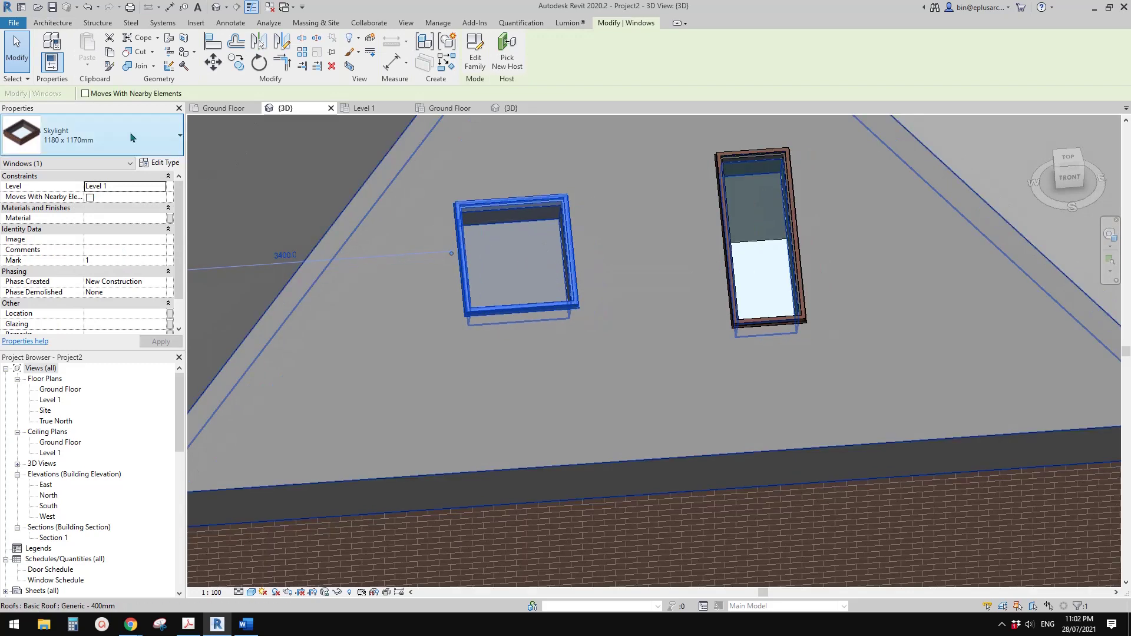
click(112, 125)
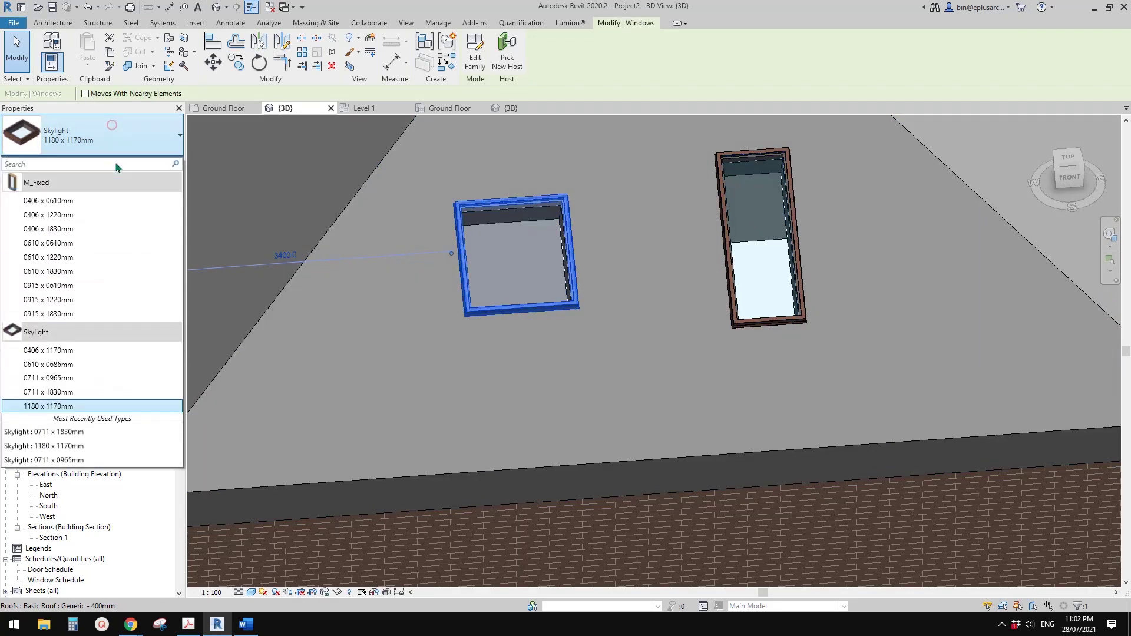
click(62, 365)
key(Escape)
Temporarily hide the roof to compare the resized skylight with the adaptive component and its shaft walls
click(403, 353)
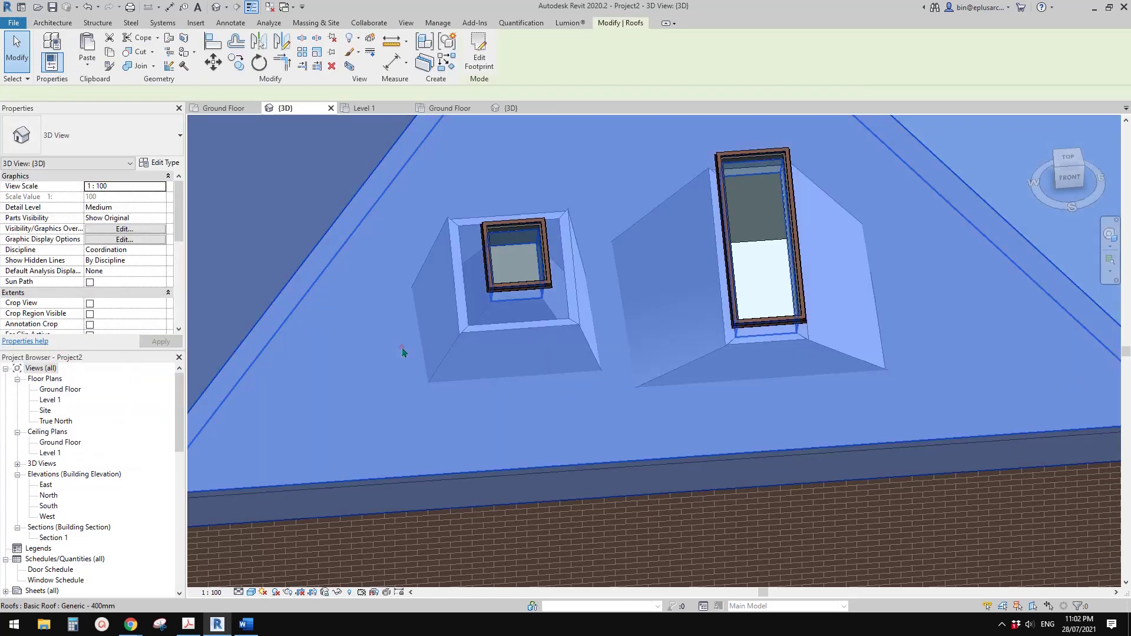
key(h)
key(h)
shift+middle_drag(402, 352, 515, 263)
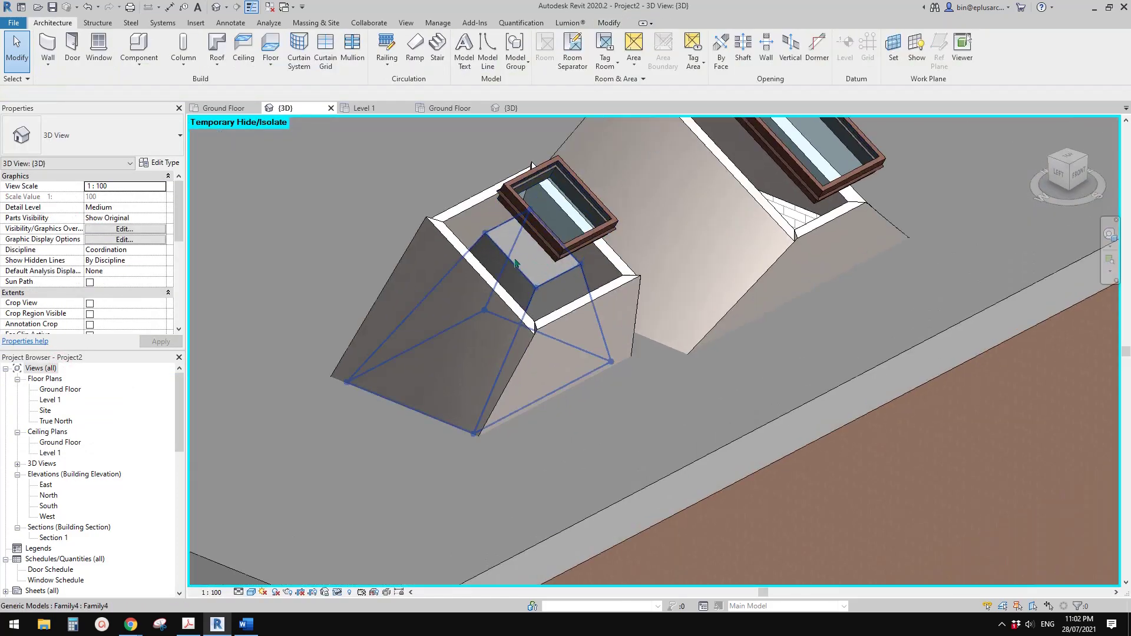
Change the smaller skylight's type to 0711 x 0965mm
scroll(515, 263, up, 3)
click(520, 280)
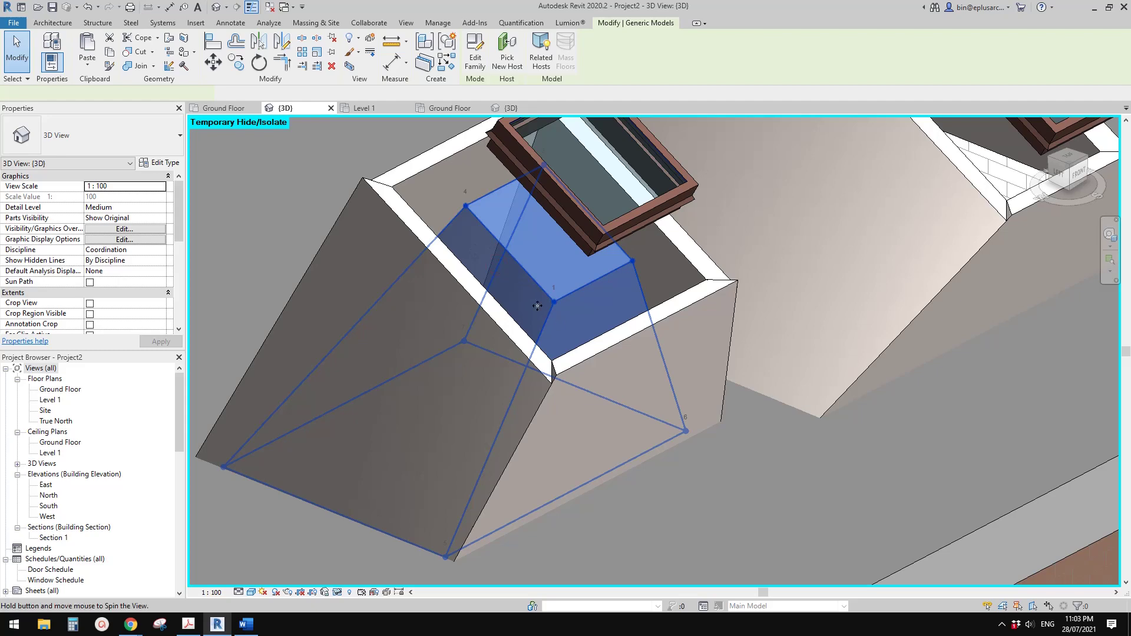
shift+middle_drag(537, 306, 469, 210)
scroll(536, 230, down, 2)
middle_drag(535, 229, 500, 298)
scroll(493, 299, up, 2)
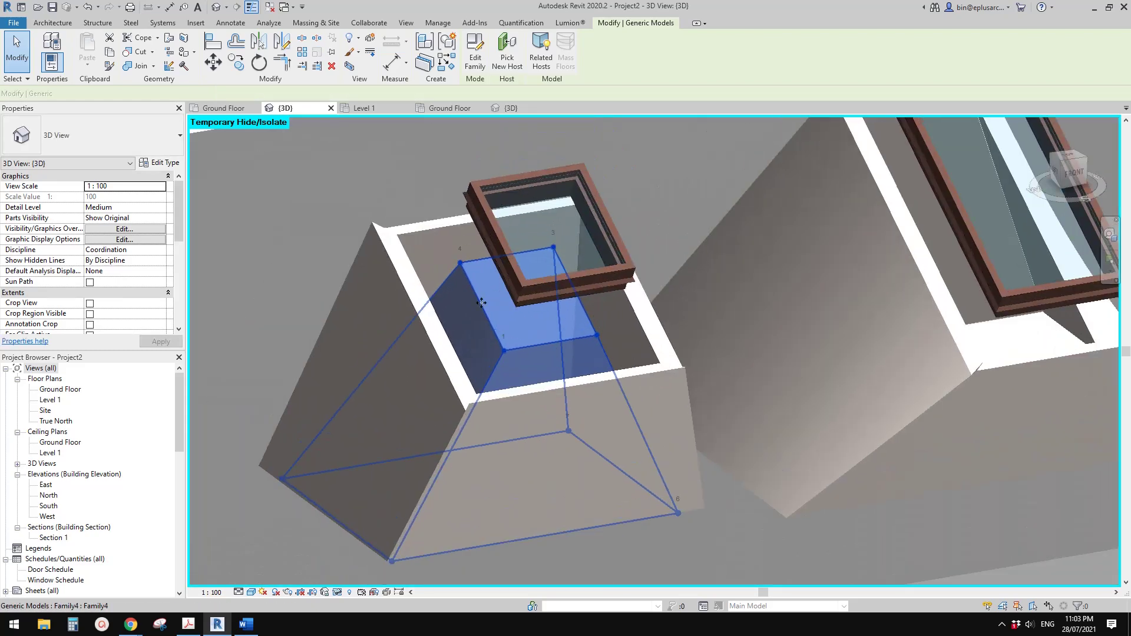
click(553, 226)
middle_drag(554, 226, 636, 232)
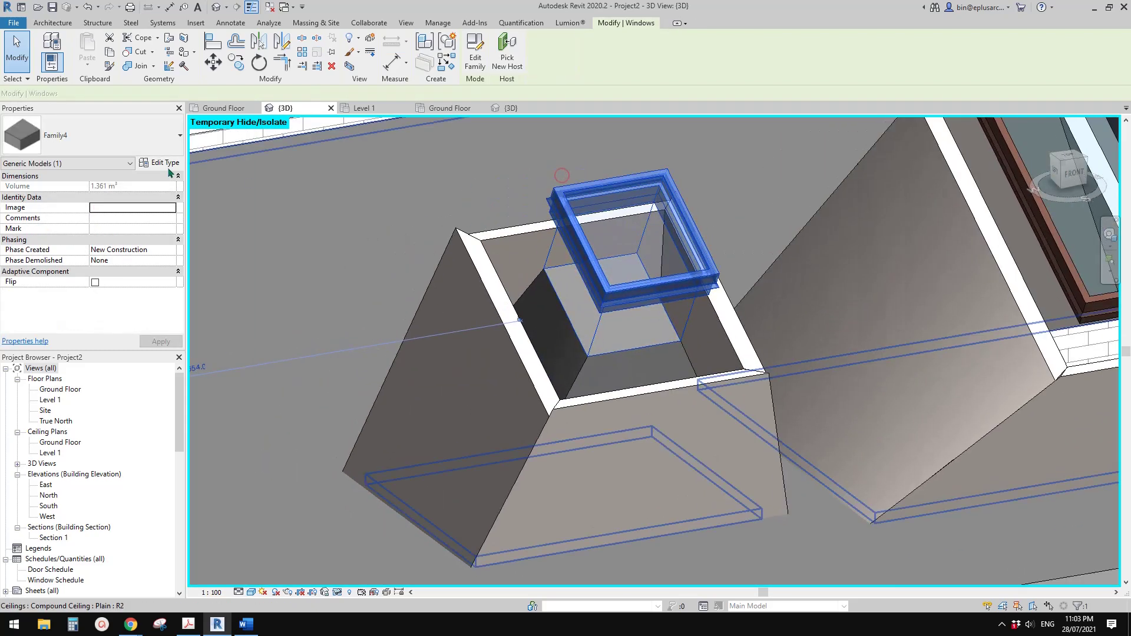
click(81, 139)
click(59, 378)
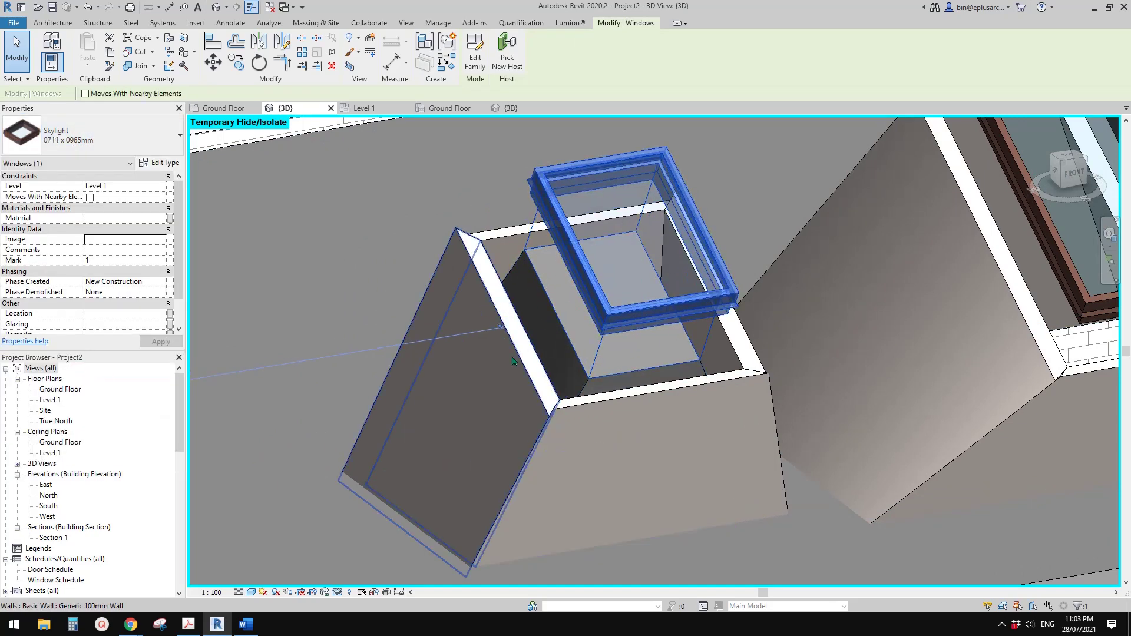
Select the Generic 100mm walls around the adaptive component and update them to its changed faces
click(500, 240)
ctrl+click(721, 458)
ctrl+click(748, 352)
click(494, 43)
Temporarily hide the double brick wall that blocks the view of the ceiling openings from below
scroll(607, 471, down, 1)
middle_drag(608, 471, 637, 203)
click(580, 281)
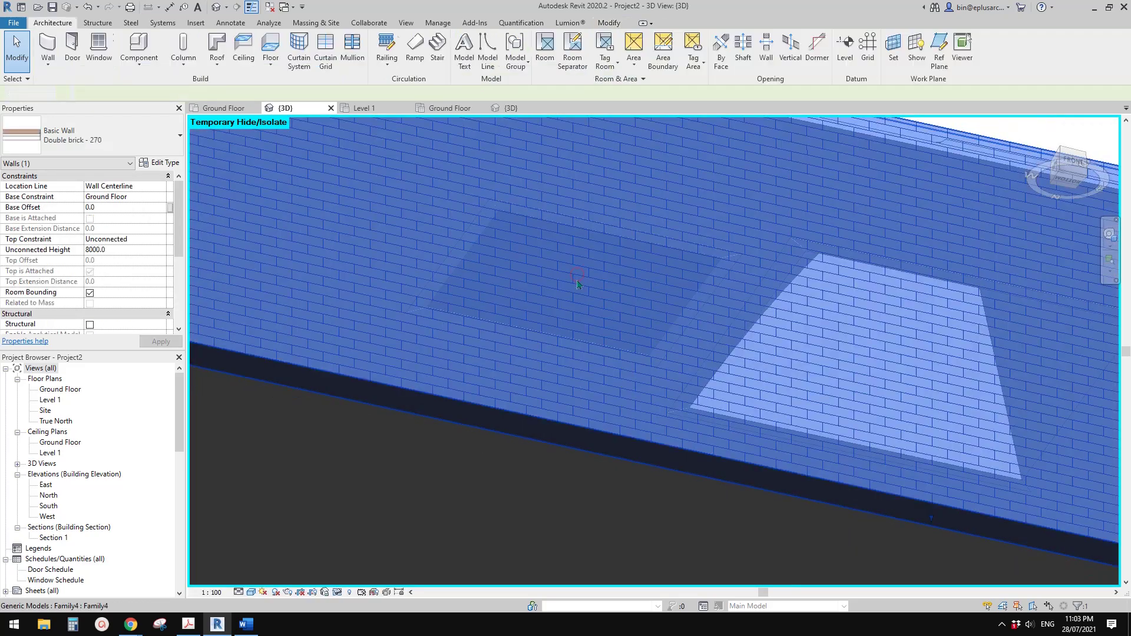
key(h)
key(h)
Enlarge the smaller opening in the ceiling boundary to about 2100 by 1600 mm by moving two edges outward, and finish the sketch
click(568, 386)
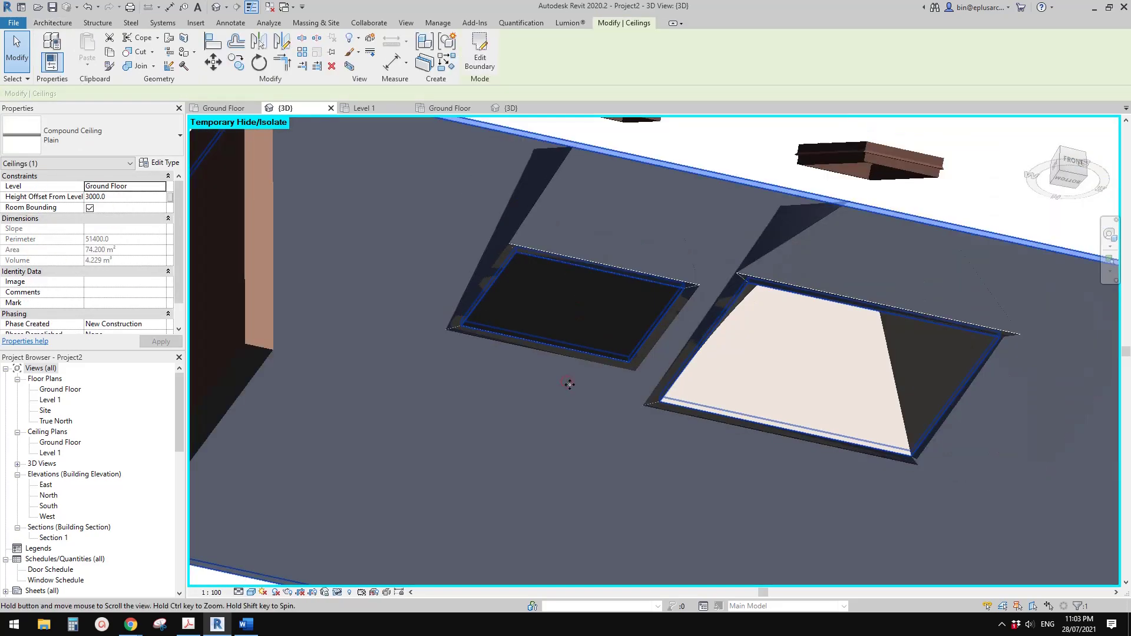
click(480, 52)
scroll(518, 314, down, 3)
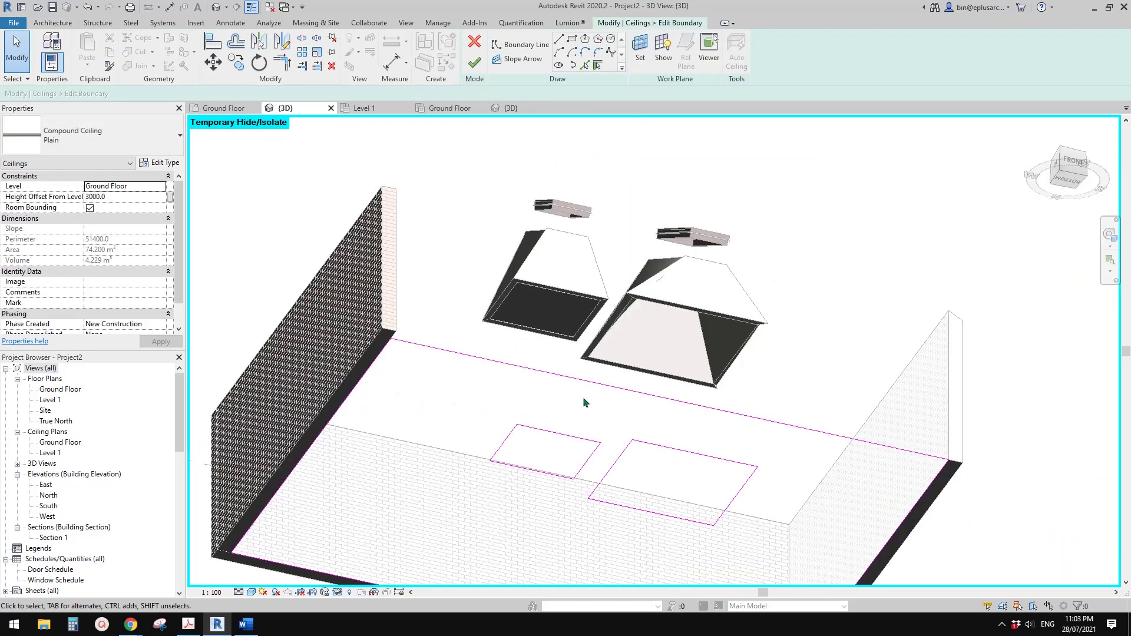
scroll(588, 471, up, 2)
drag(553, 393, 569, 356)
drag(477, 387, 439, 373)
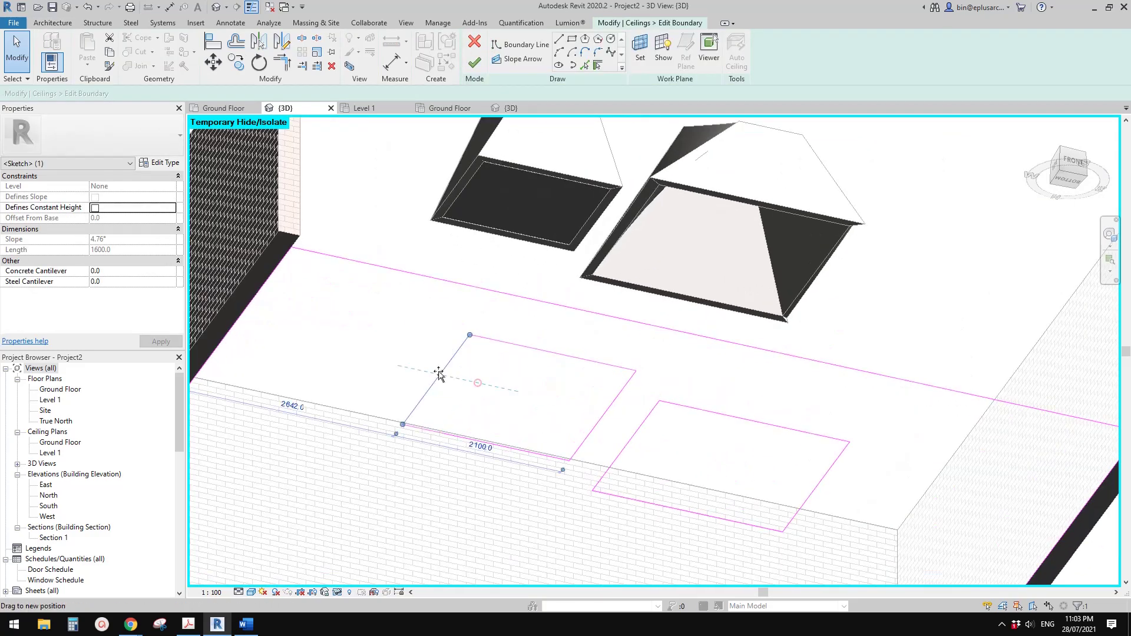
click(474, 63)
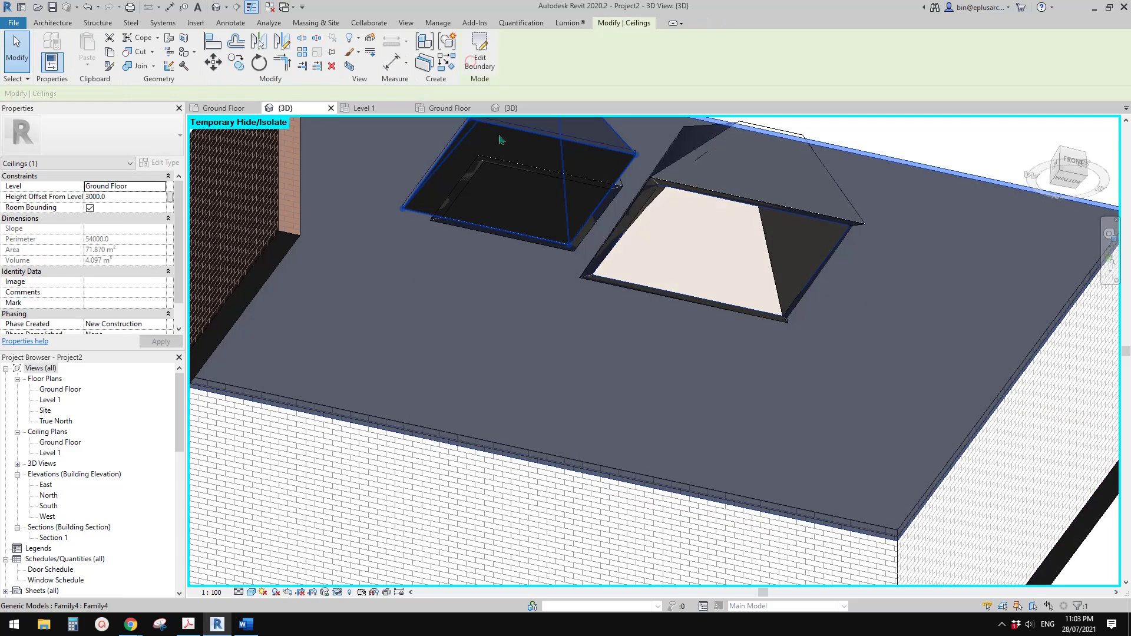
Examine the adaptive component from the front and from below against the enlarged ceiling opening and its shaft walls
scroll(575, 231, up, 2)
shift+middle_drag(574, 232, 533, 341)
scroll(538, 366, up, 1)
click(538, 366)
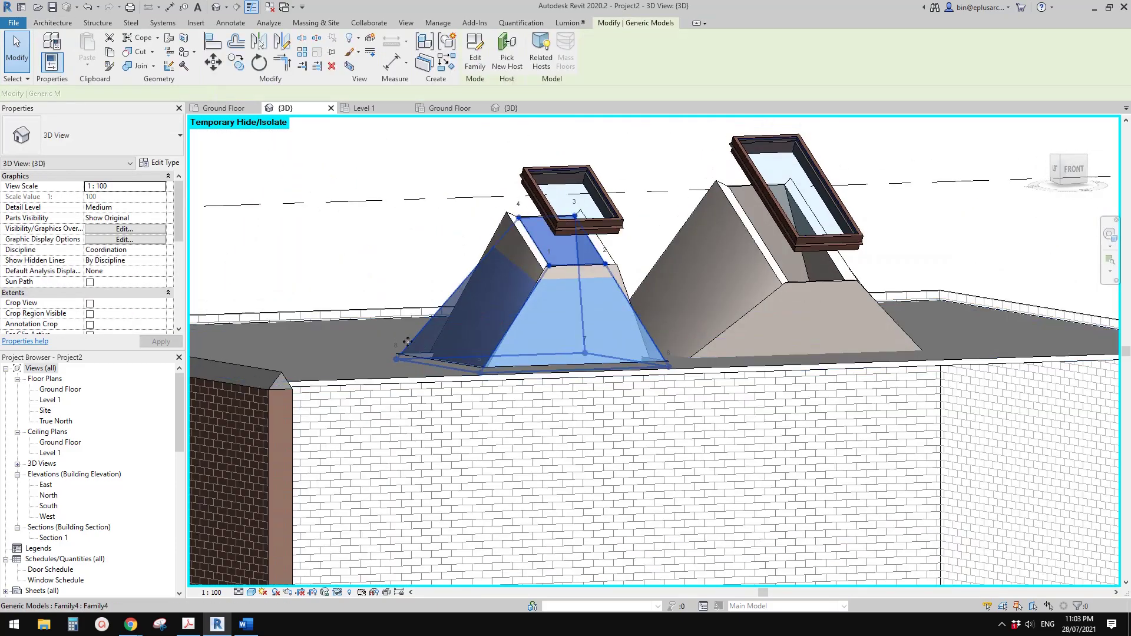
click(435, 360)
shift+middle_drag(434, 360, 480, 296)
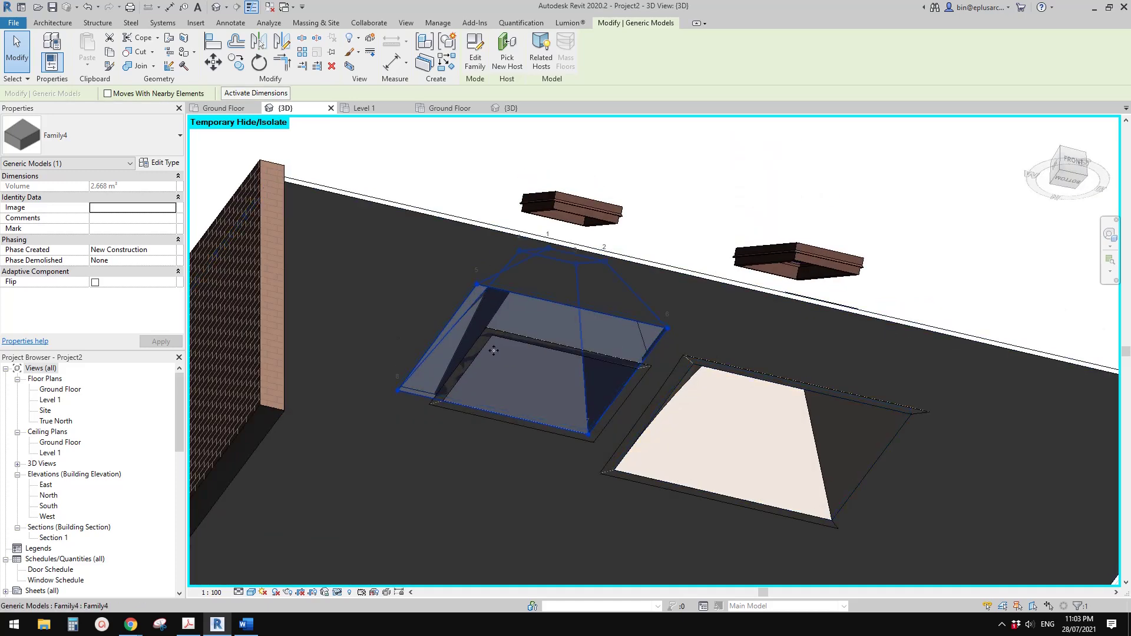
key(Escape)
shift+middle_drag(530, 348, 536, 300)
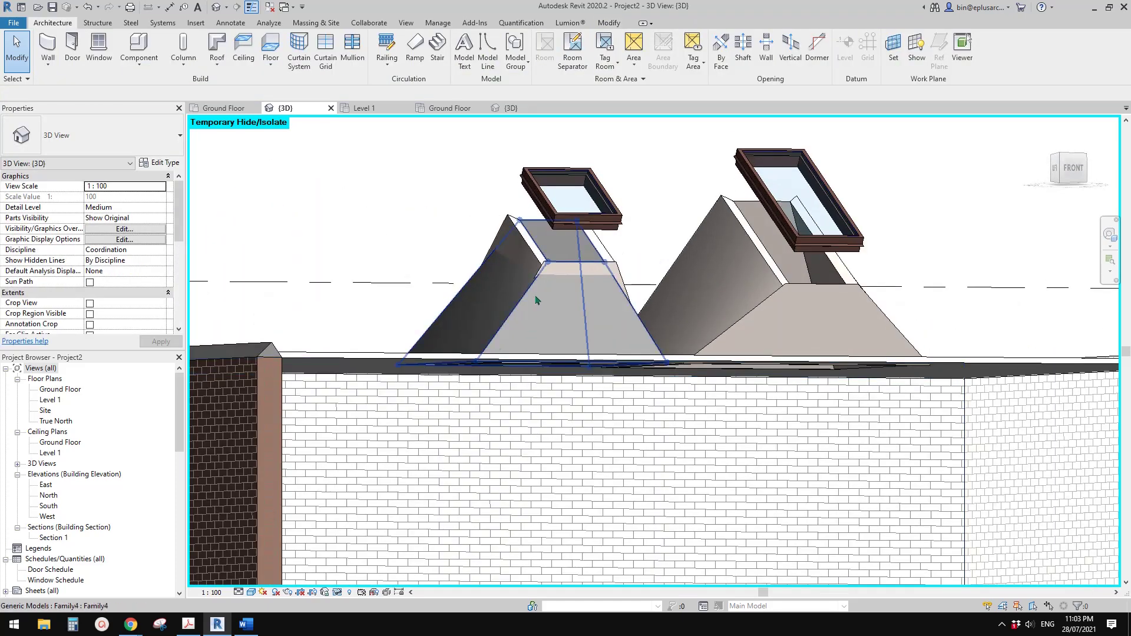
Update all four walls of the smaller shaft to the adaptive component's faces after the ceiling opening change
click(556, 277)
shift+middle_drag(534, 232, 724, 354)
ctrl+click(537, 258)
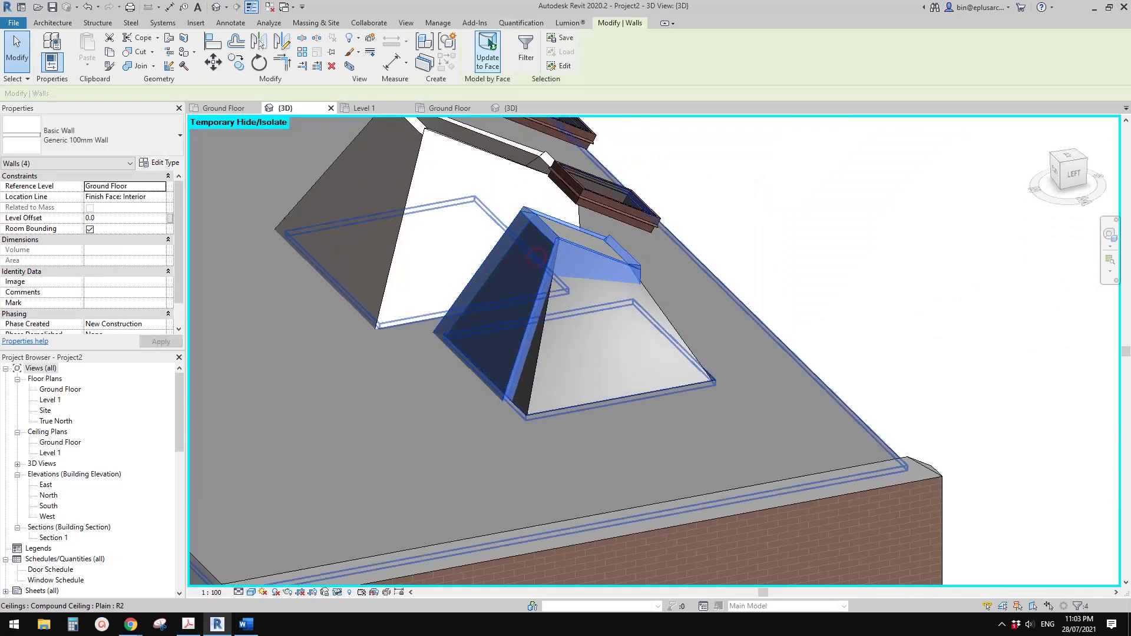
key(Escape)
From below, join the ceiling's geometry with the west and south walls of the smaller shaft
shift+middle_drag(783, 383, 440, 328)
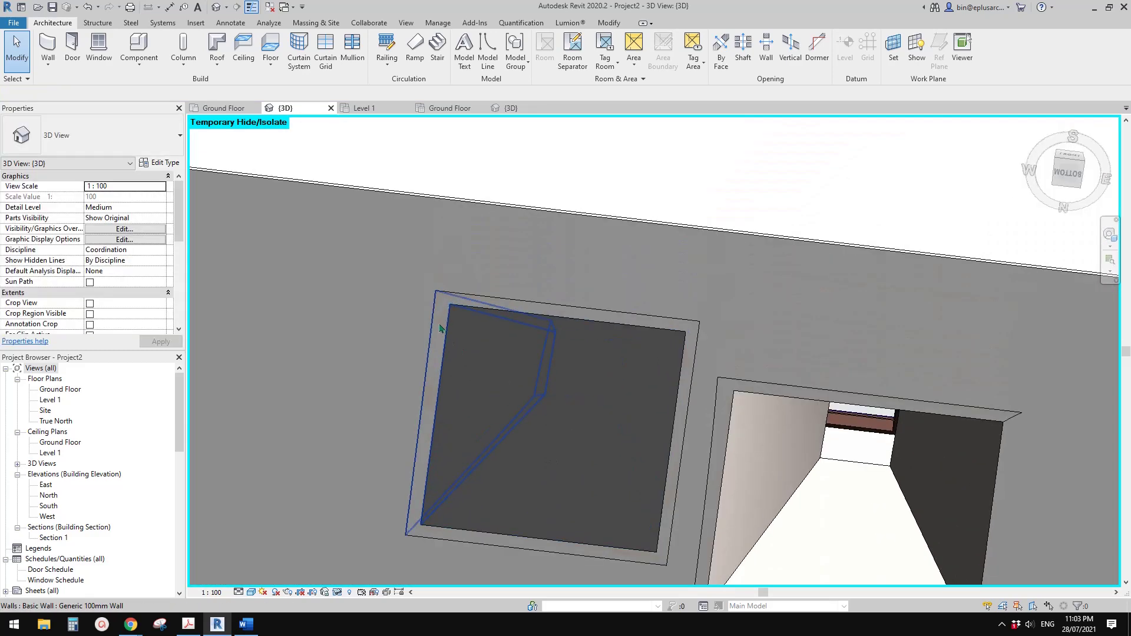
scroll(424, 318, up, 2)
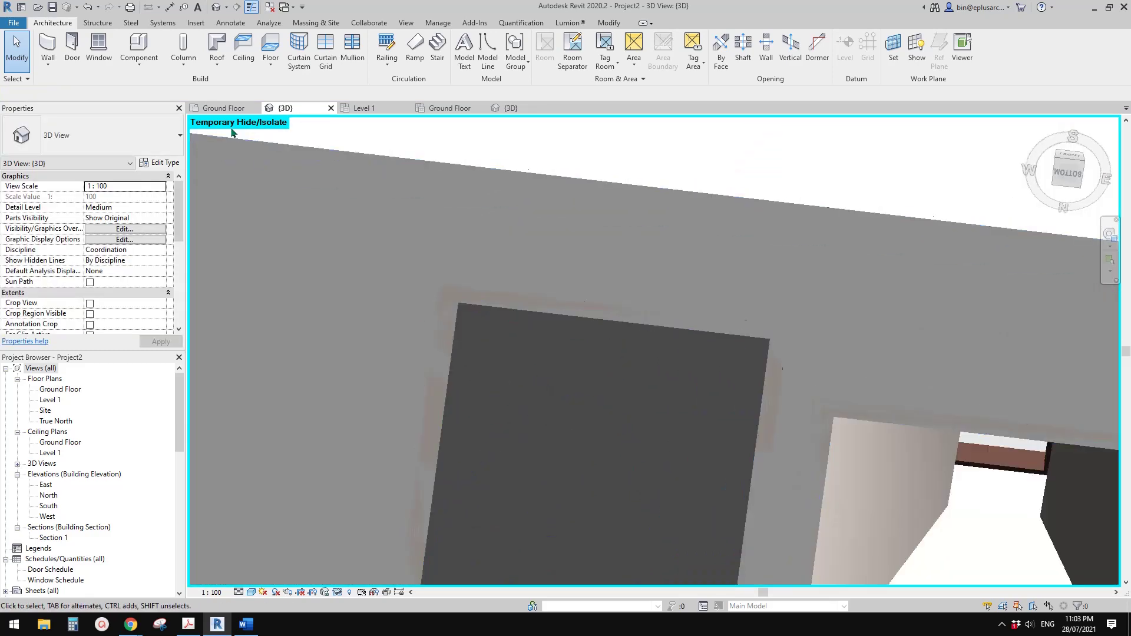
click(609, 22)
click(127, 66)
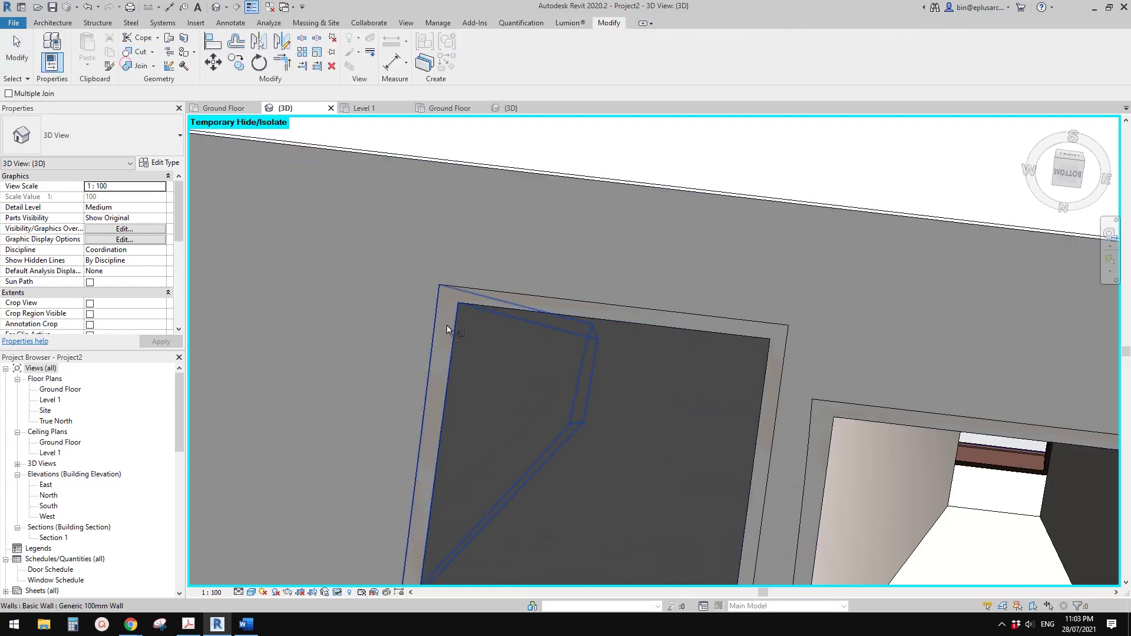
click(421, 307)
click(438, 313)
click(519, 257)
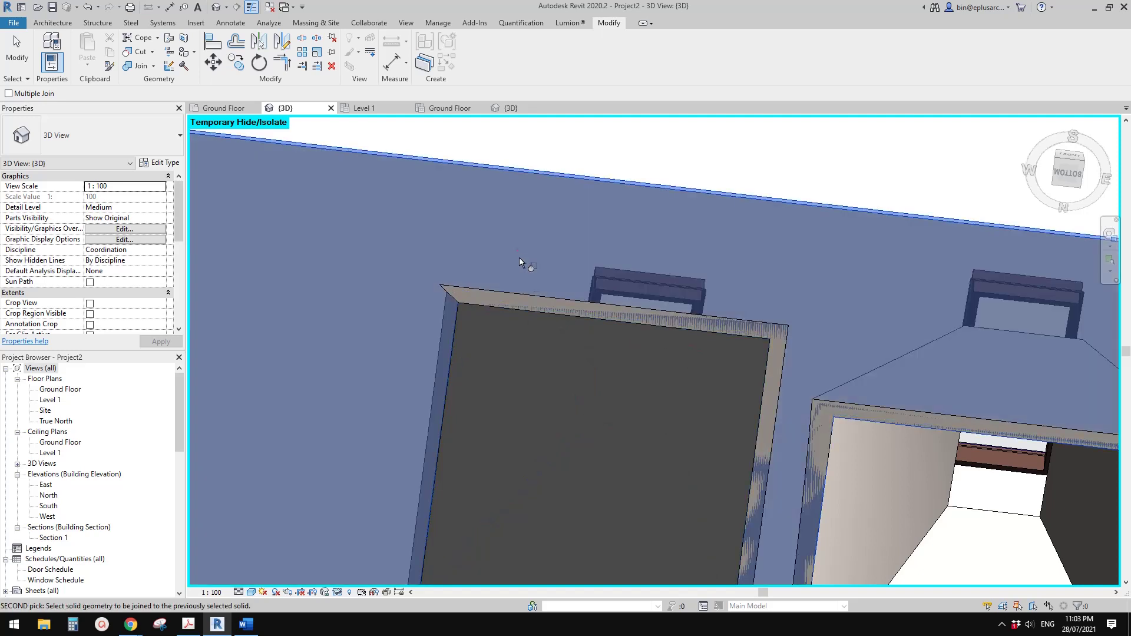
click(522, 298)
Join the ceiling's geometry with the remaining east and north walls of the smaller shaft
middle_drag(796, 361, 539, 256)
click(538, 250)
click(584, 232)
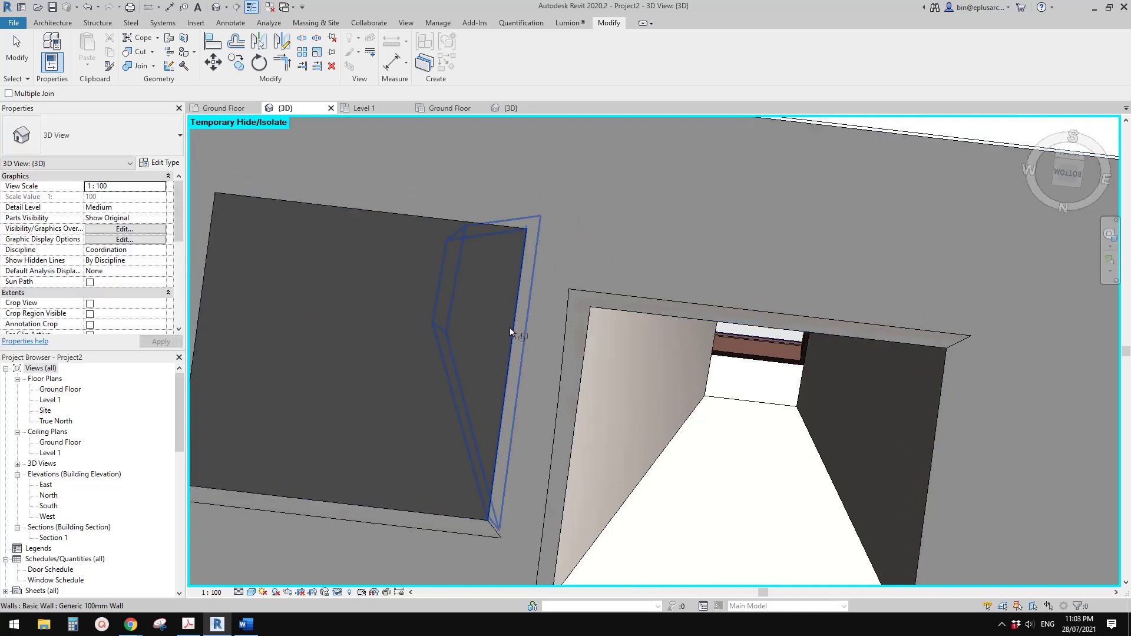
middle_drag(409, 488, 503, 397)
click(411, 447)
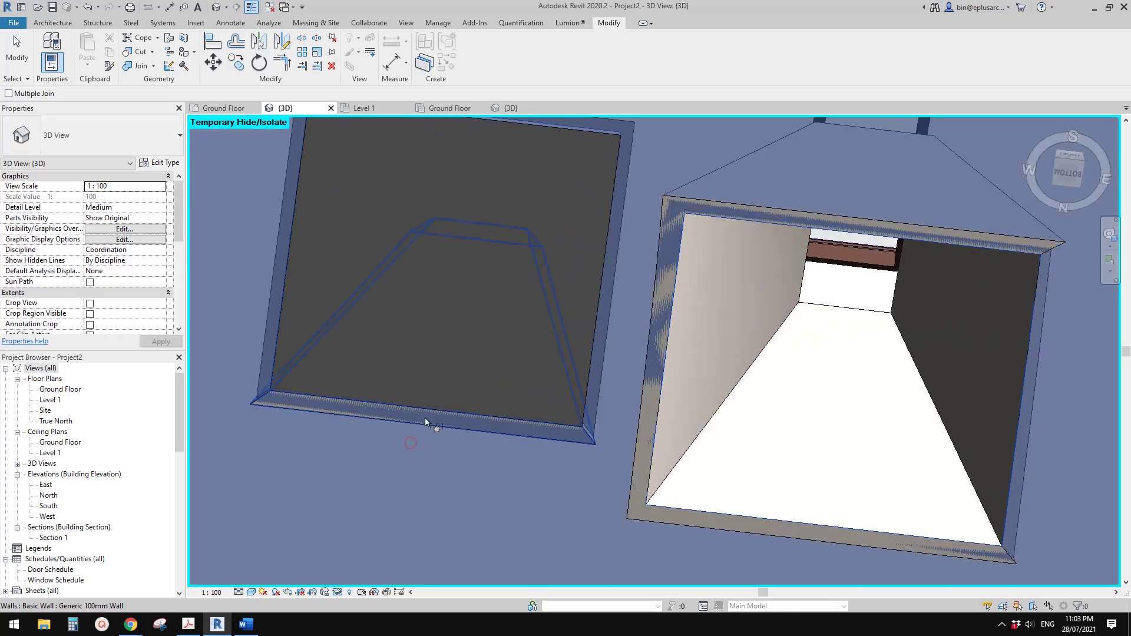
click(425, 417)
scroll(450, 447, down, 1)
middle_drag(450, 446, 457, 445)
middle_drag(299, 334, 397, 392)
key(Escape)
Switch the join order between the ceiling and the smaller shaft's west wall, and switch it back again
scroll(400, 231, up, 1)
middle_drag(401, 231, 402, 311)
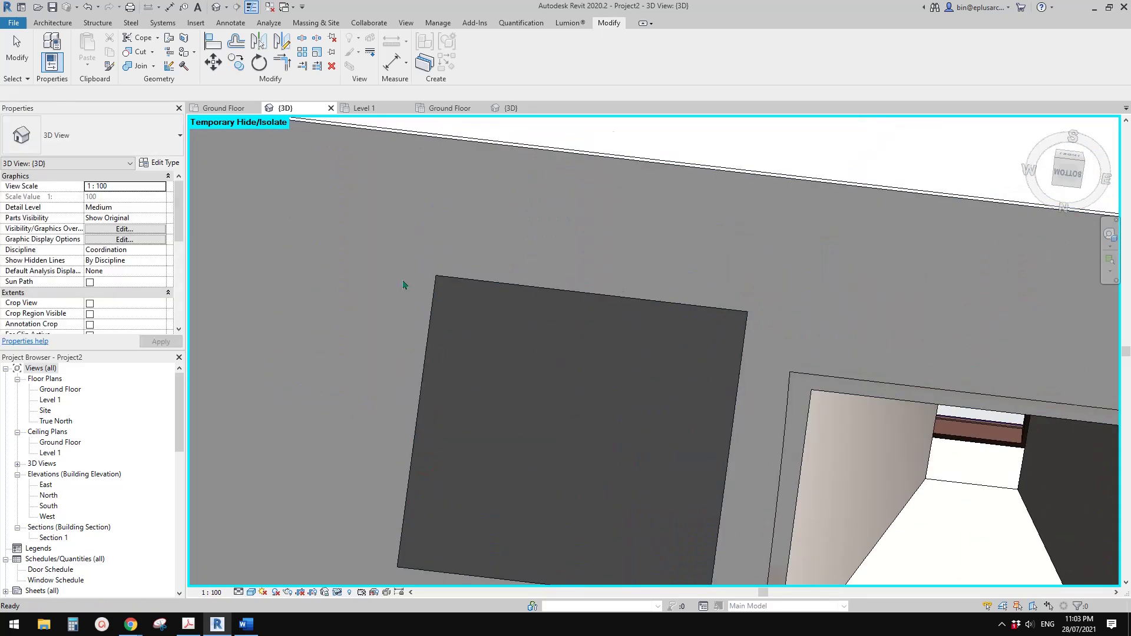
scroll(411, 285, up, 3)
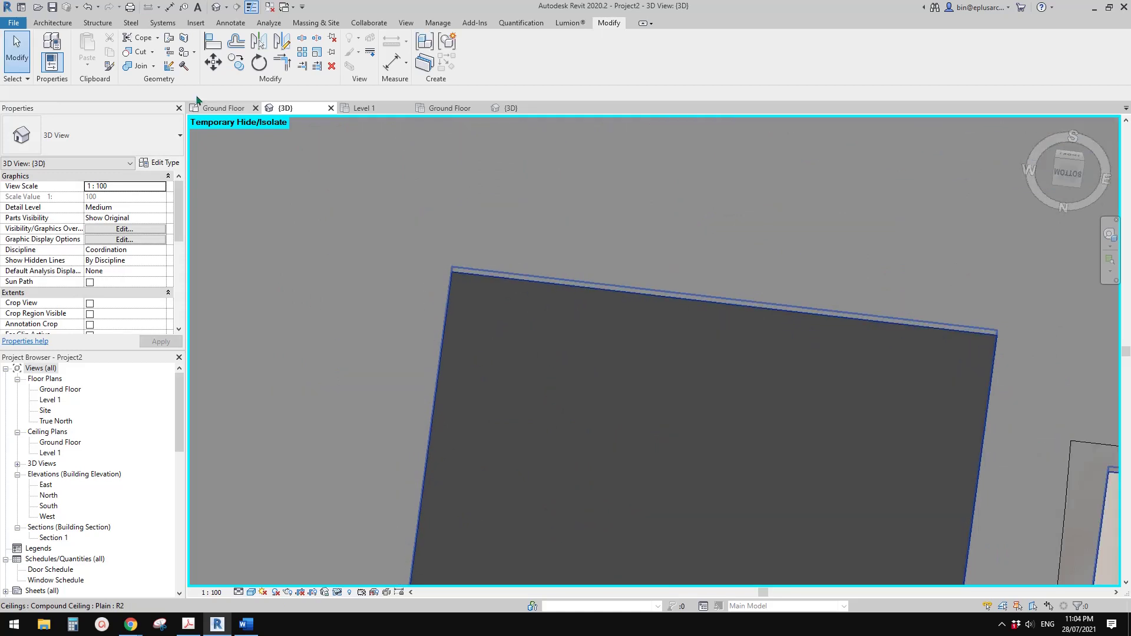
click(156, 135)
click(423, 311)
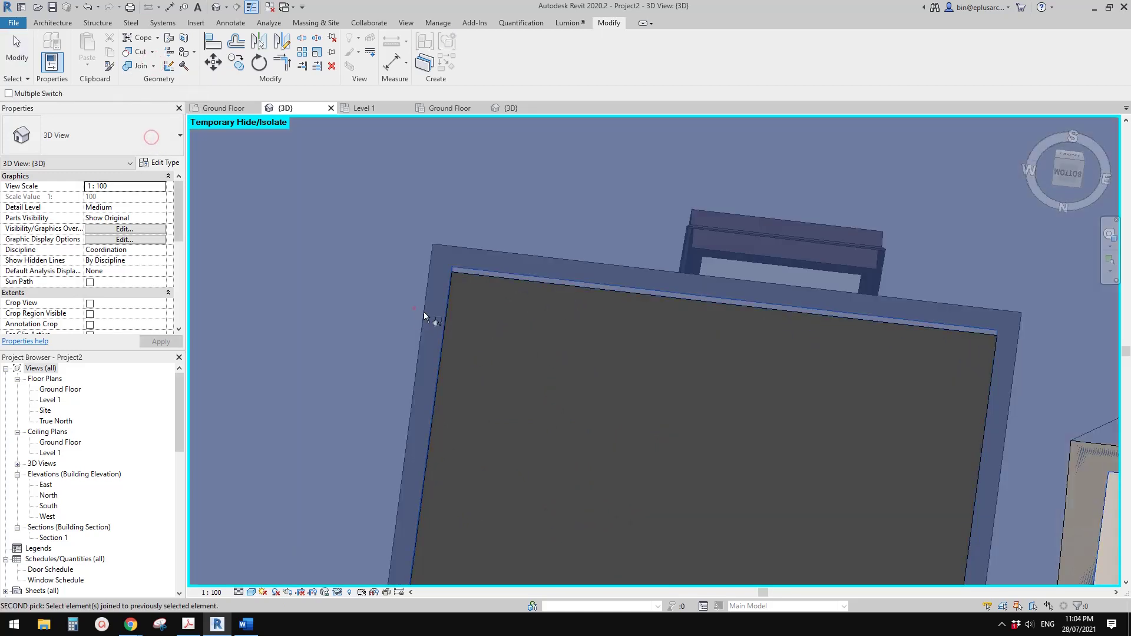
click(438, 291)
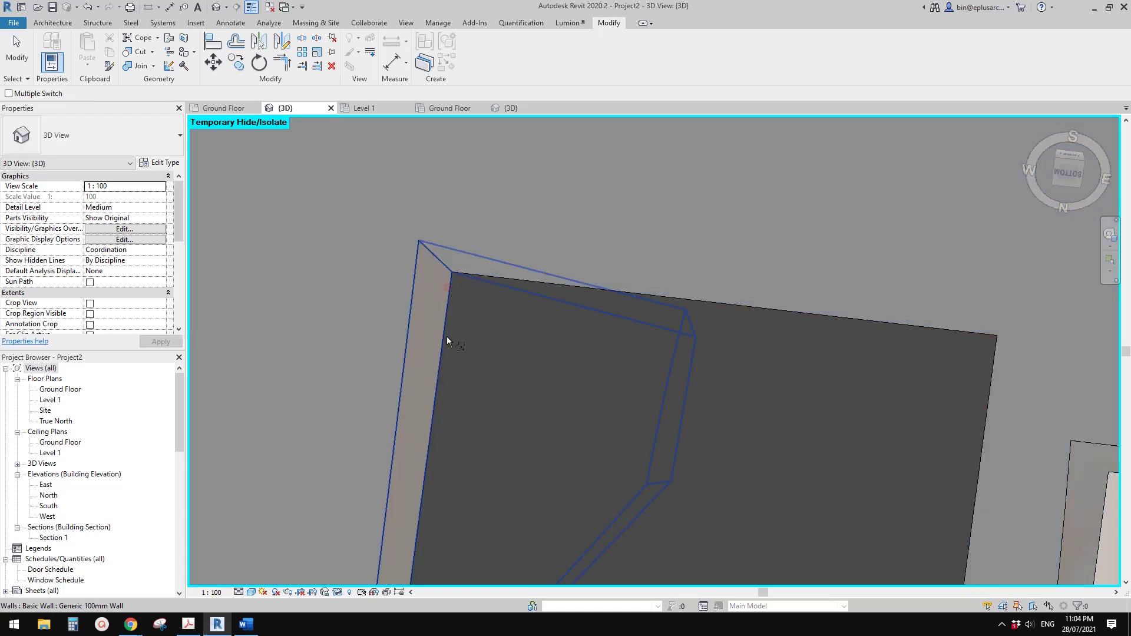
scroll(449, 337, down, 4)
key(Escape)
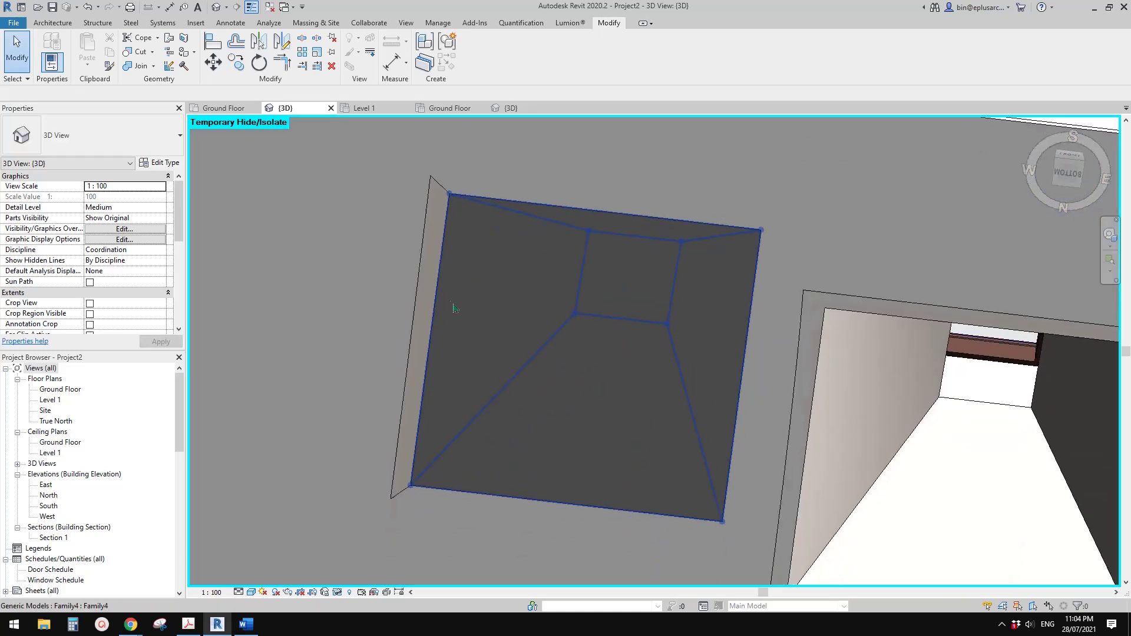
click(153, 66)
click(149, 134)
click(414, 252)
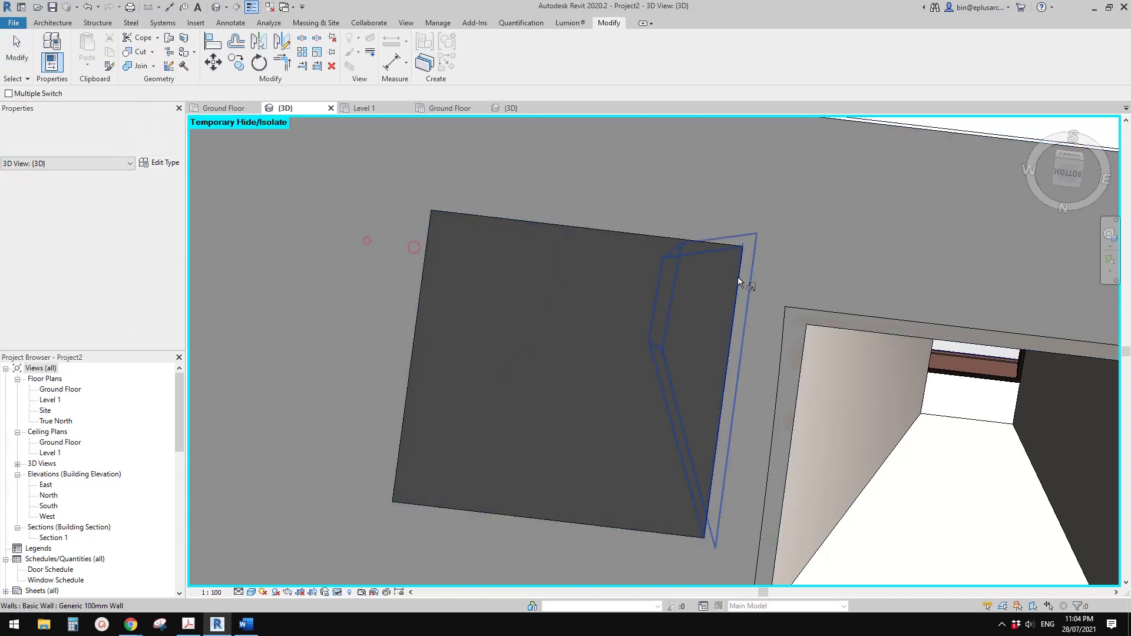
key(Escape)
Examine both skylights and their shafts above the ceiling from the front
shift+middle_drag(605, 324, 588, 460)
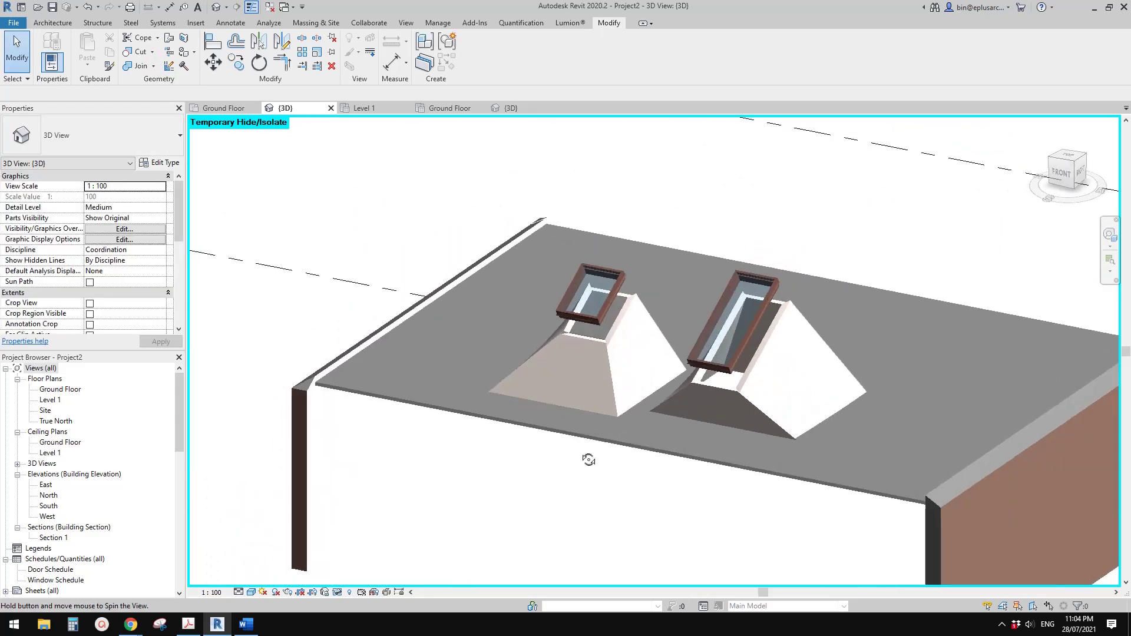
scroll(605, 345, up, 3)
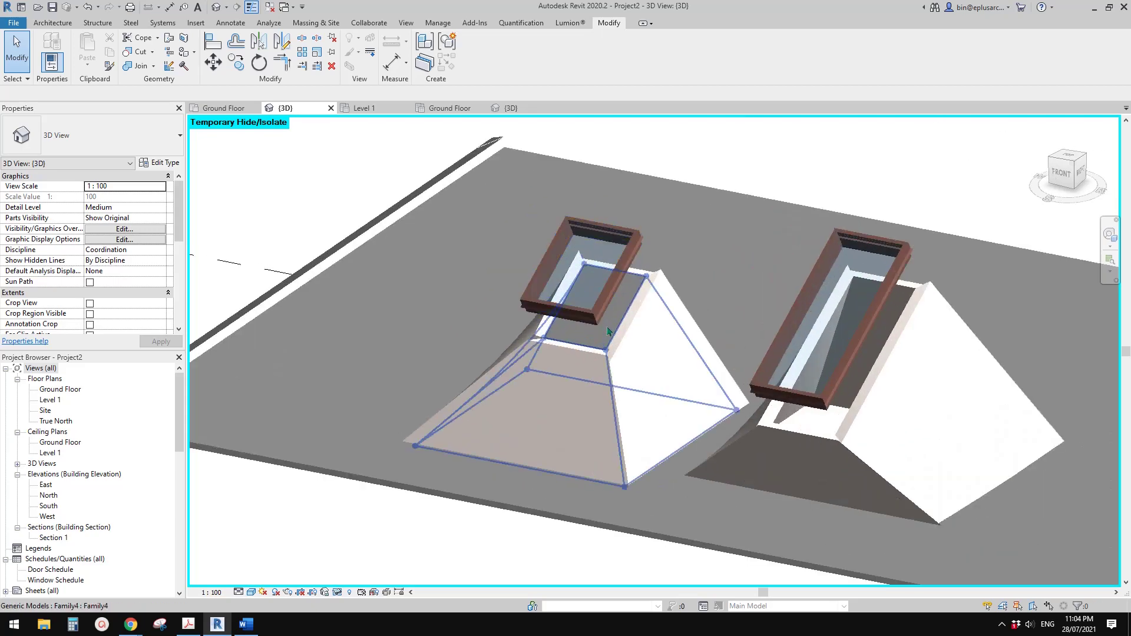
scroll(623, 335, down, 4)
shift+middle_drag(623, 335, 597, 390)
scroll(596, 376, up, 3)
scroll(594, 388, down, 2)
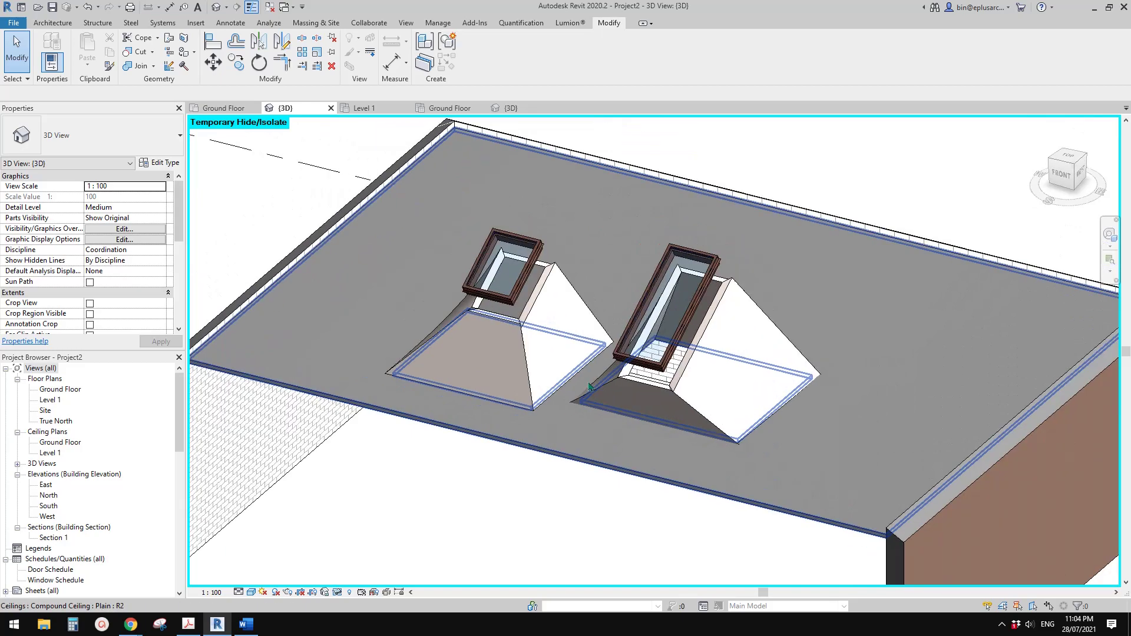